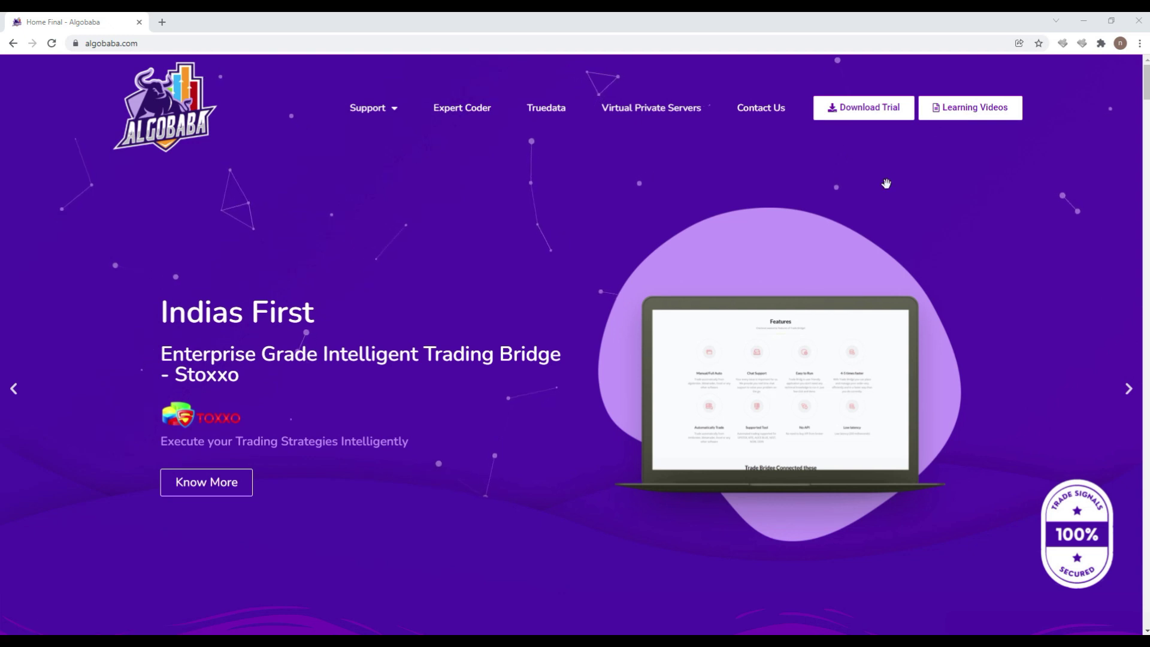
Download the Stoxxo trial installer from the Algobaba site and run it despite the SmartScreen block.
{"action": "left_click", "coordinate": [887, 108]}
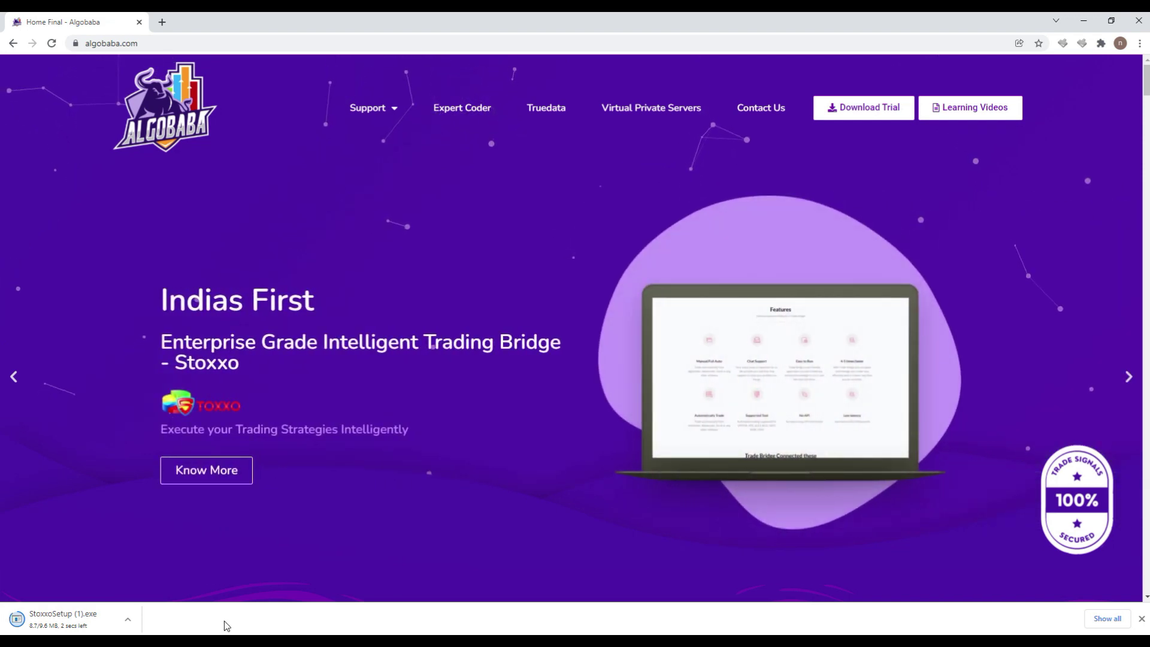
{"action": "left_click", "coordinate": [54, 618]}
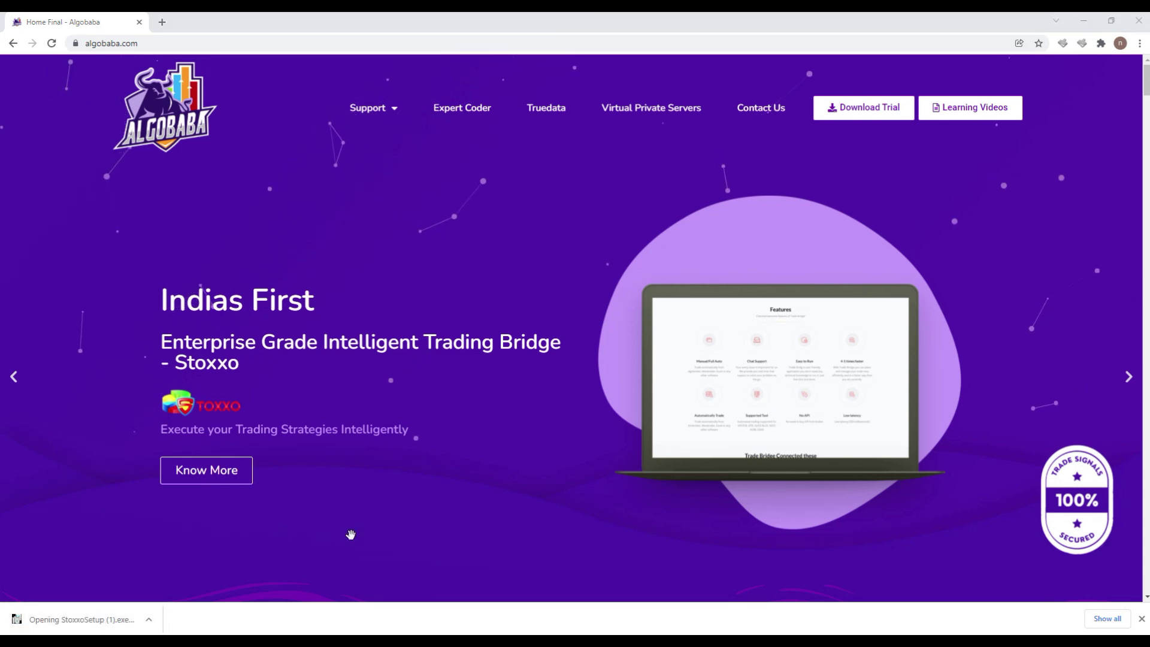
{"action": "left_click", "coordinate": [447, 244]}
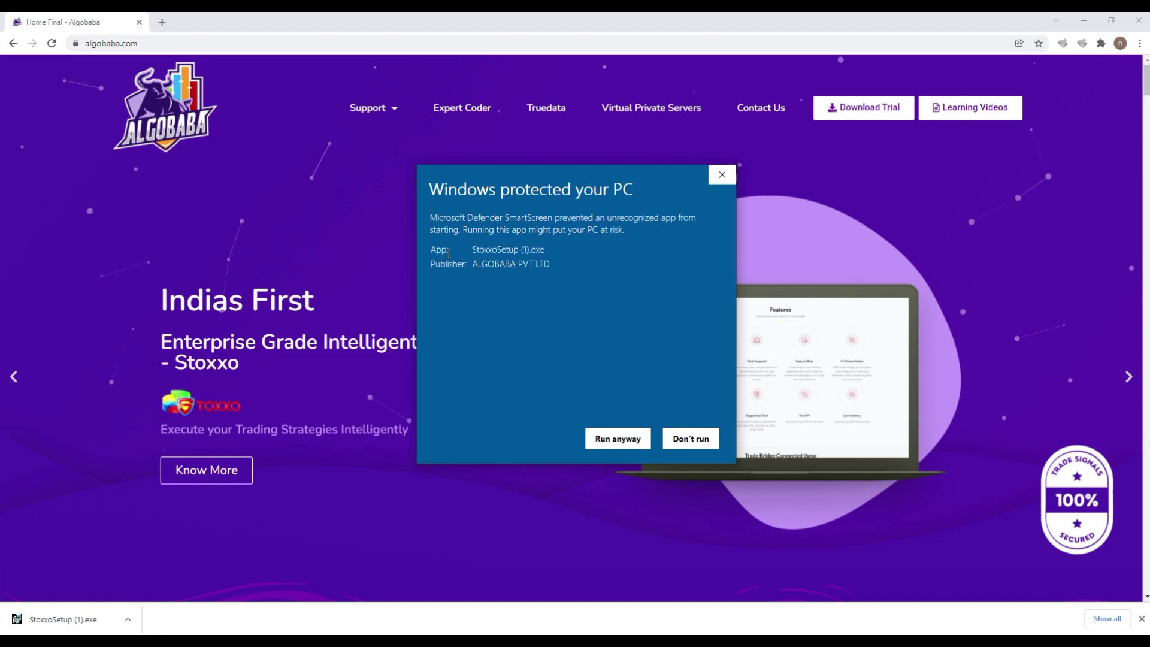
{"action": "left_click", "coordinate": [609, 444]}
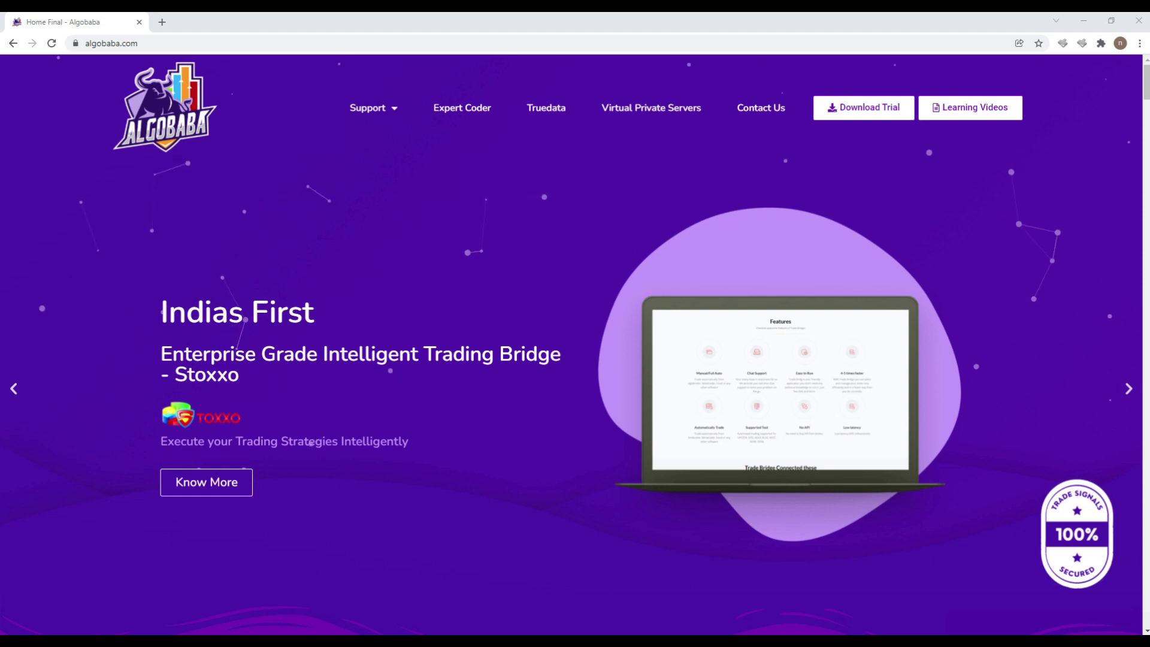
Accept the license terms and complete the Stoxxo Bridge installation through the setup wizard.
{"action": "left_click", "coordinate": [563, 382]}
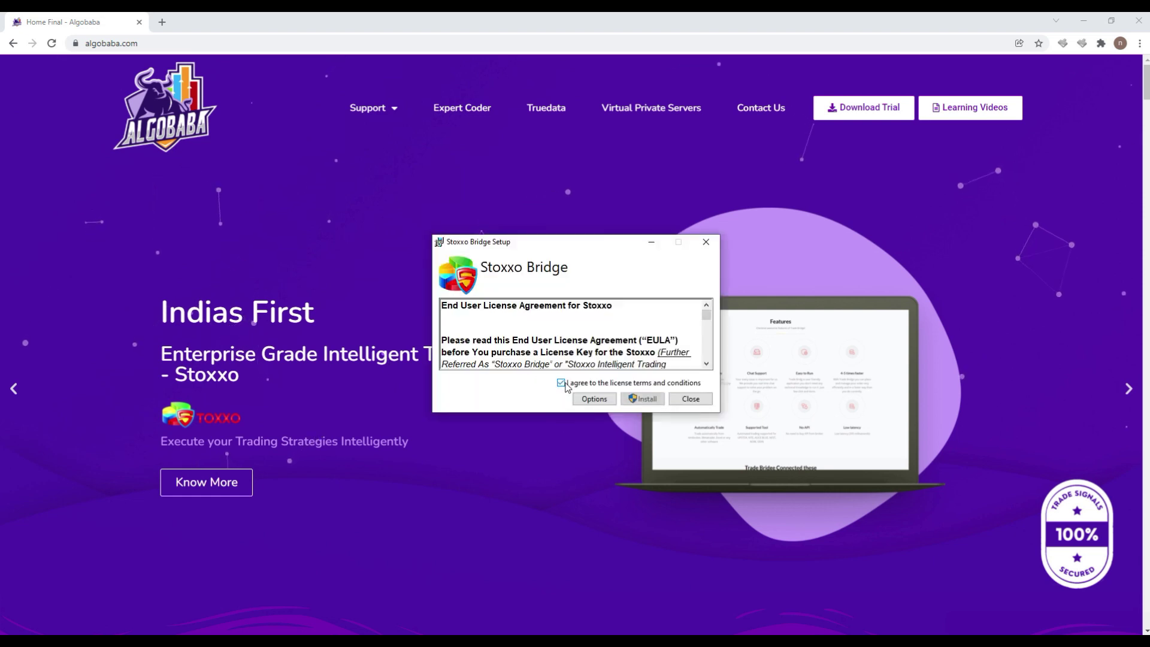
{"action": "left_click", "coordinate": [640, 399]}
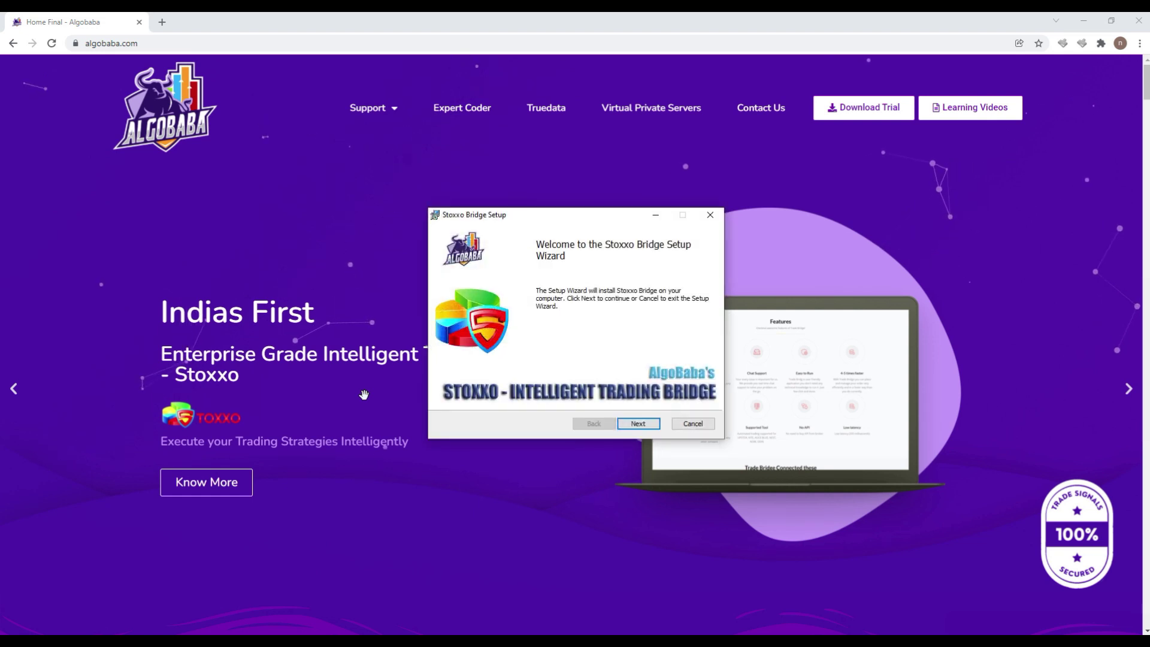
{"action": "key", "text": "Return"}
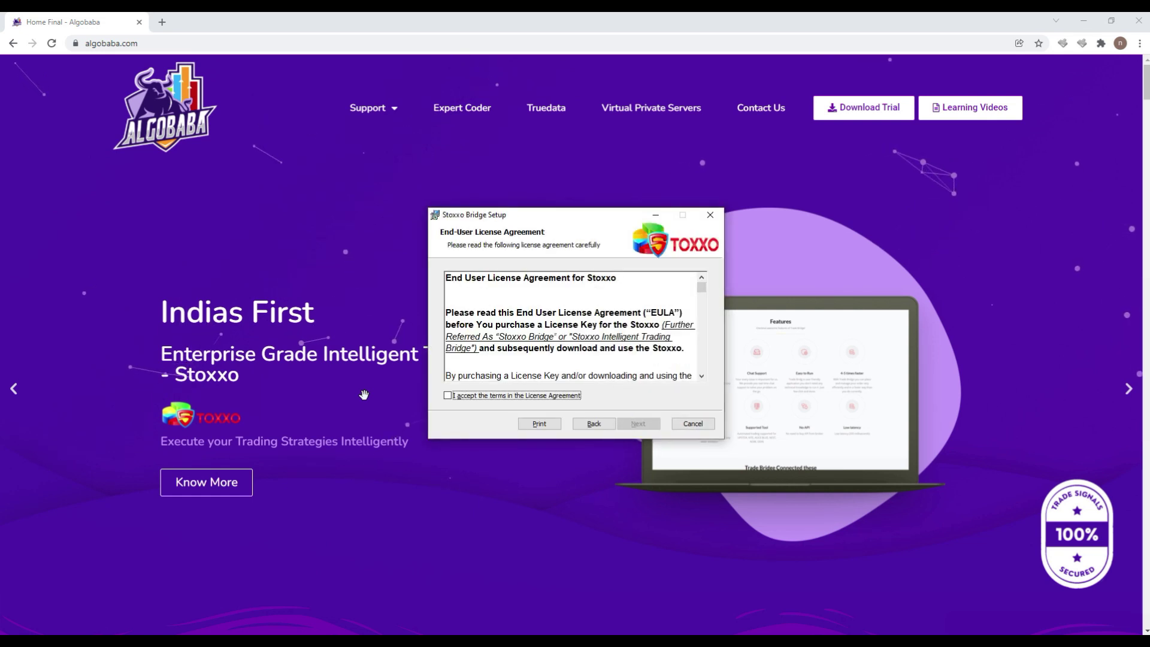
{"action": "left_click", "coordinate": [478, 395]}
{"action": "left_click", "coordinate": [631, 424]}
{"action": "left_click", "coordinate": [630, 424]}
{"action": "left_click", "coordinate": [631, 424]}
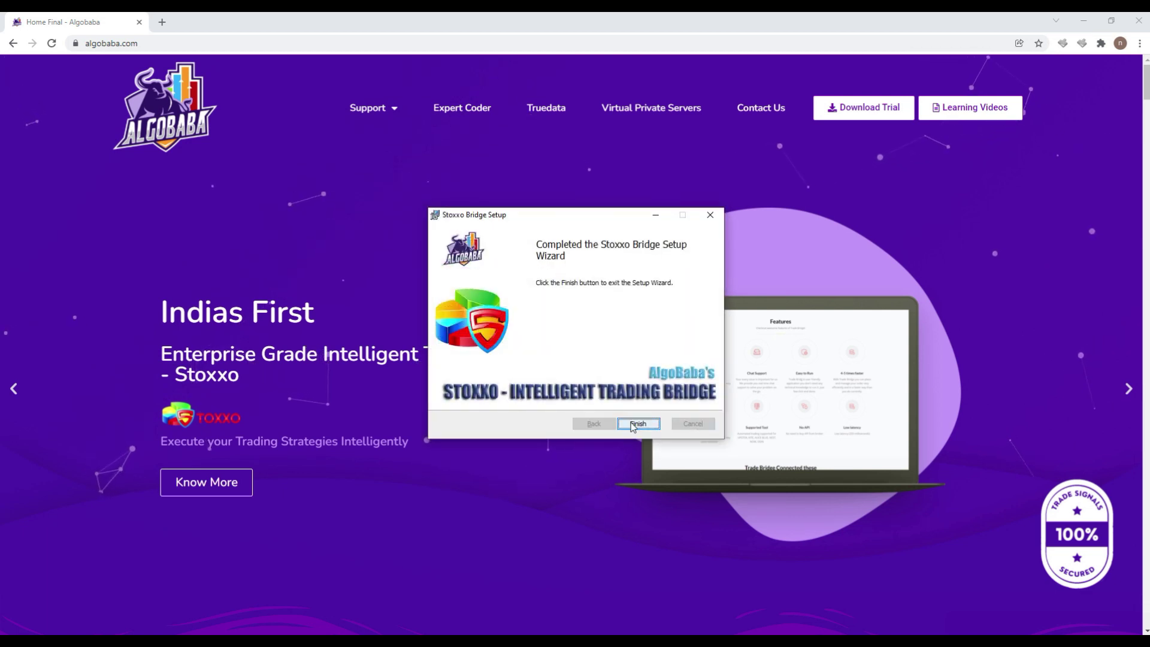
{"action": "left_click", "coordinate": [629, 421]}
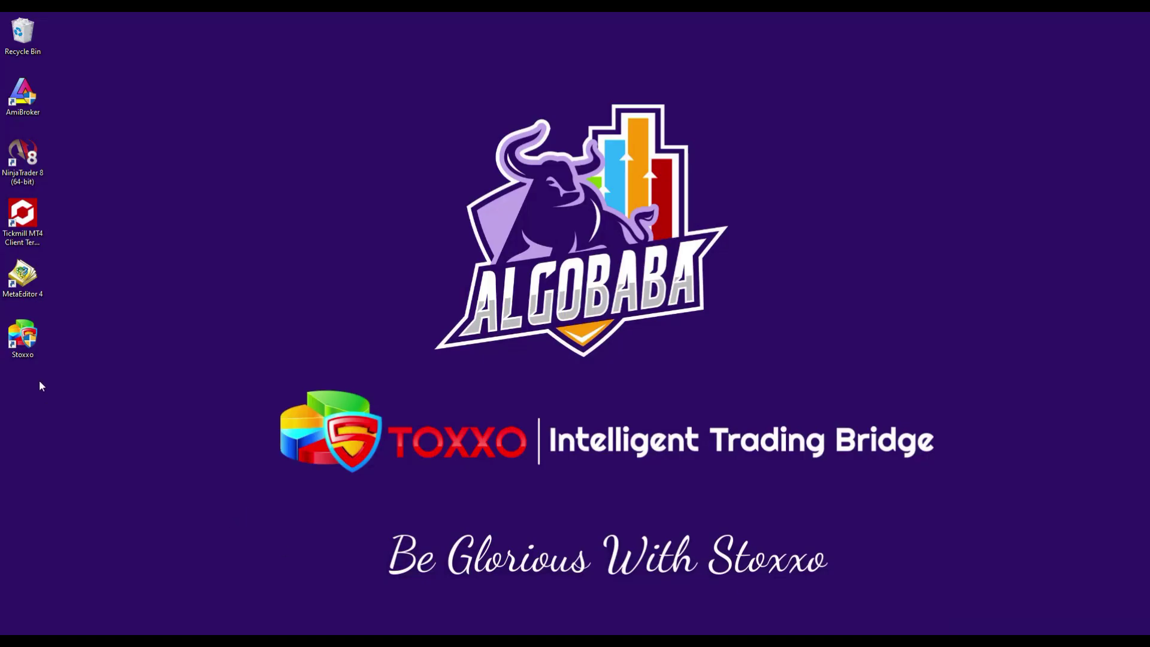
Launch Stoxxo from the desktop and view the new-account registration form before returning to the login form.
{"action": "double_click", "coordinate": [23, 335]}
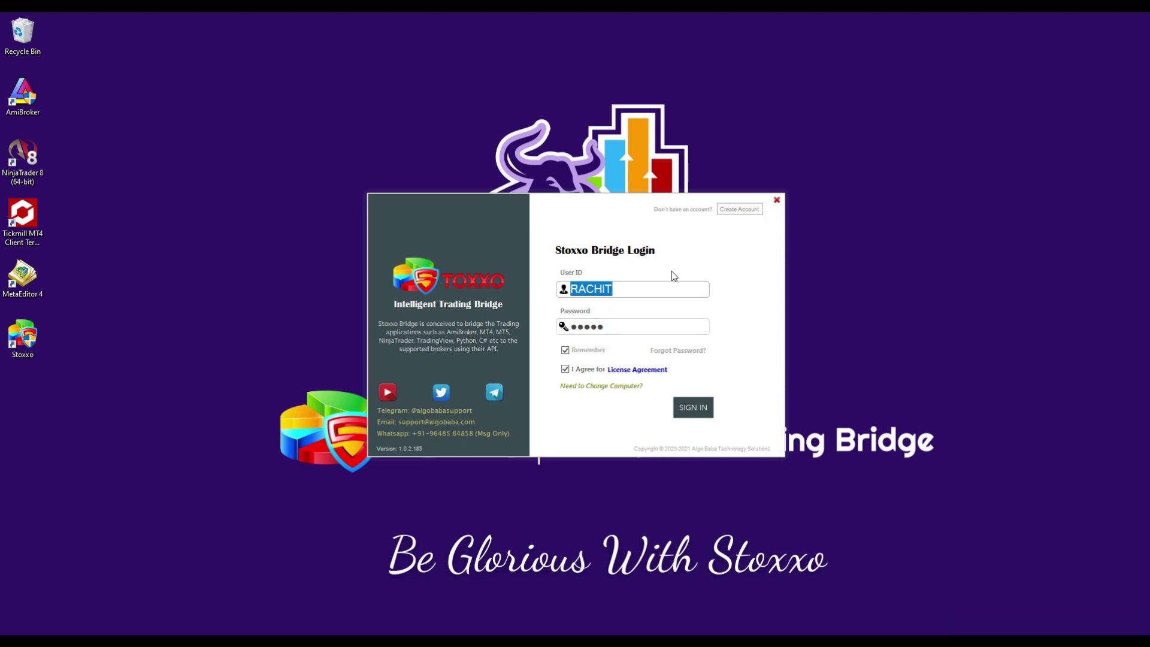
{"action": "left_click", "coordinate": [750, 213]}
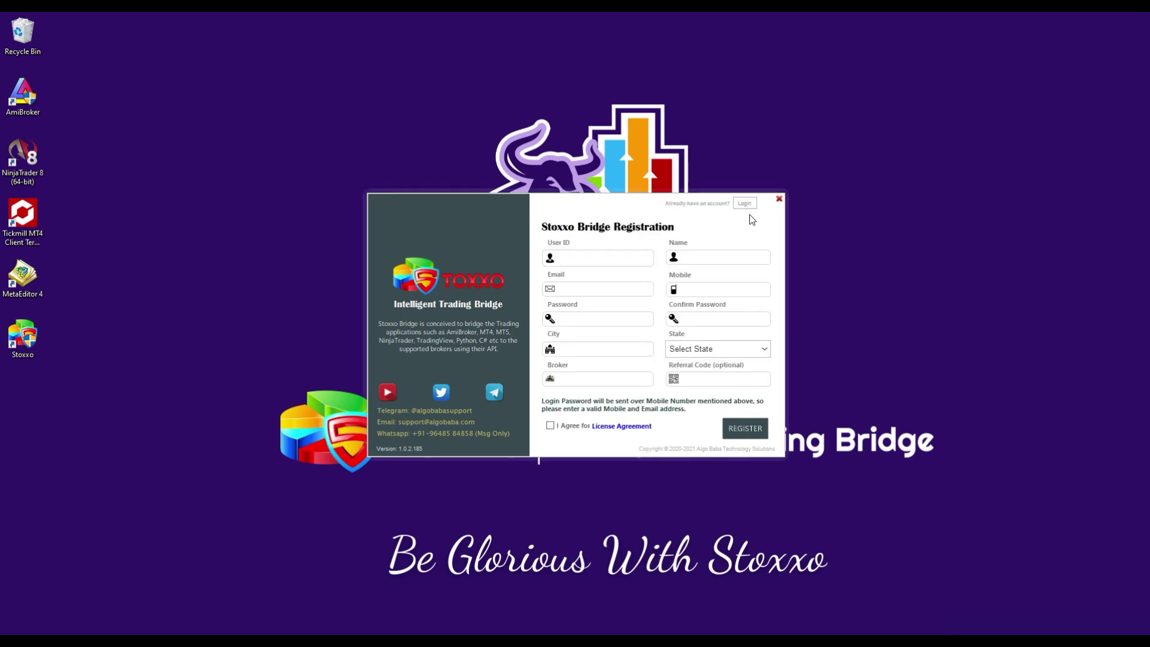
{"action": "left_click", "coordinate": [575, 260]}
{"action": "left_click", "coordinate": [744, 204]}
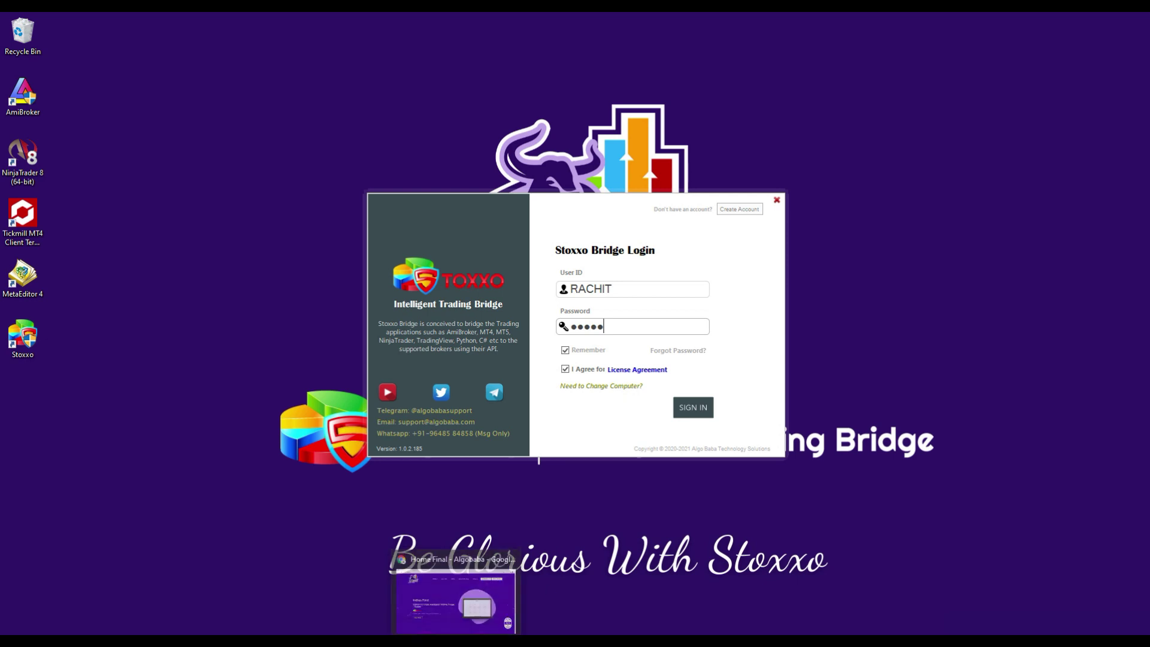
Switch to the browser to view the support and demo request section of the Algobaba homepage, and return to Stoxxo.
{"action": "left_click", "coordinate": [478, 605]}
{"action": "scroll", "coordinate": [487, 426], "scroll_direction": "down", "scroll_amount": 8}
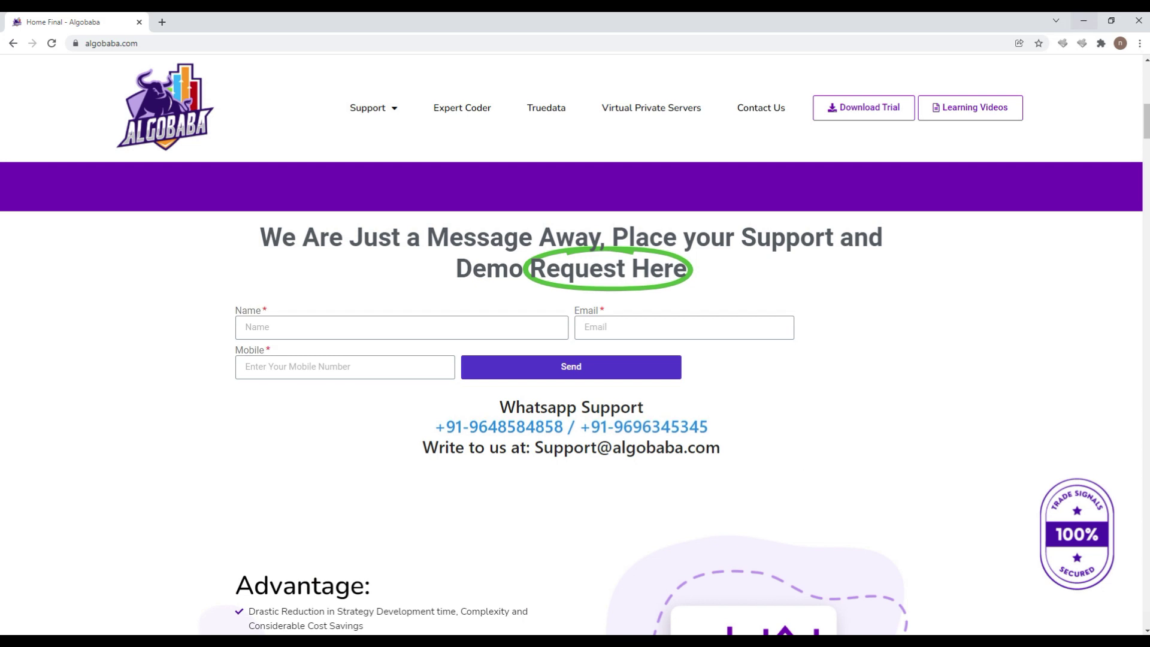
{"action": "left_click", "coordinate": [642, 633]}
Start signing in with the remembered credentials, accept the offered Stoxxo Bridge update and install it with a restart.
{"action": "left_click", "coordinate": [689, 405]}
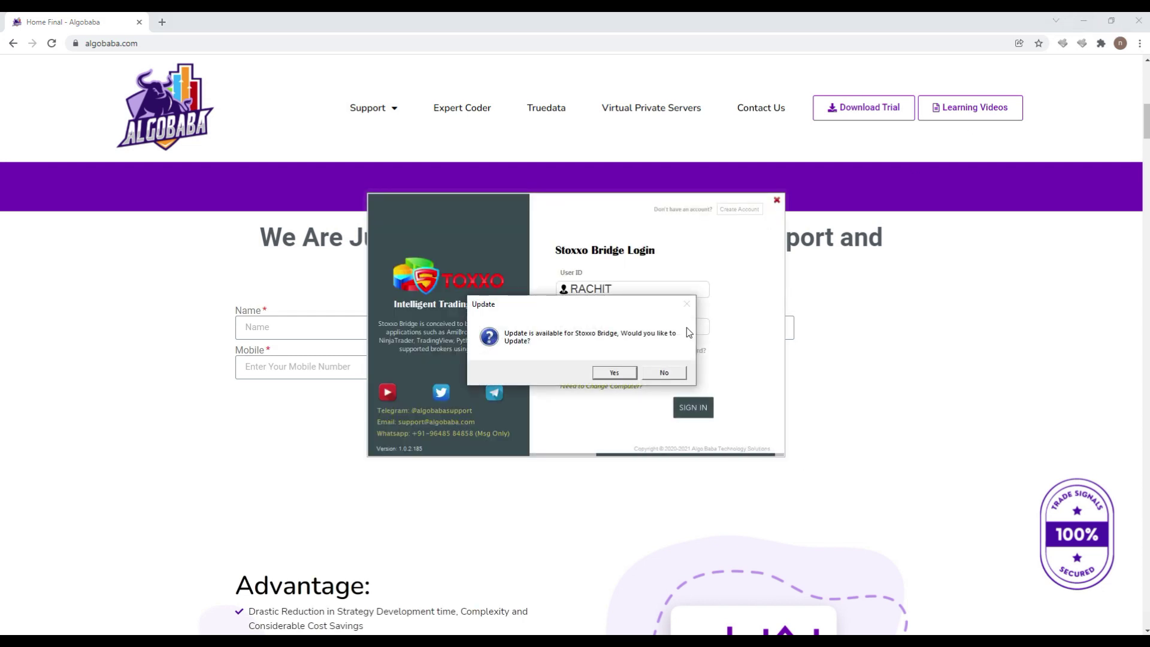
{"action": "left_click", "coordinate": [615, 372]}
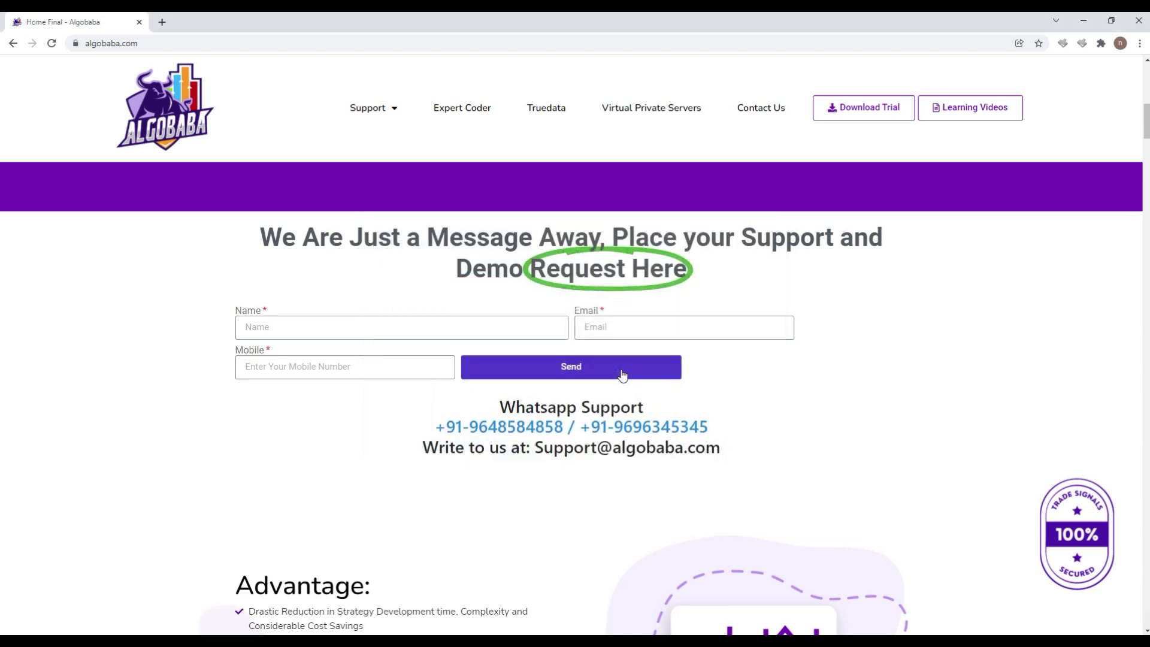
{"action": "left_click", "coordinate": [1084, 21]}
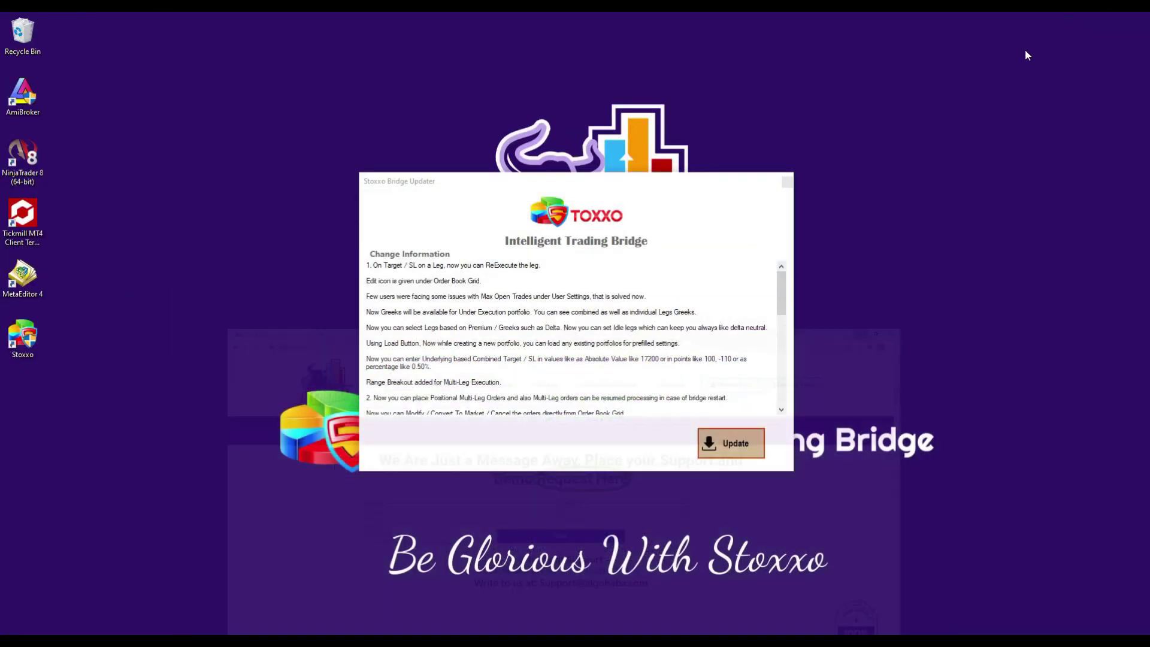
{"action": "left_click", "coordinate": [749, 449]}
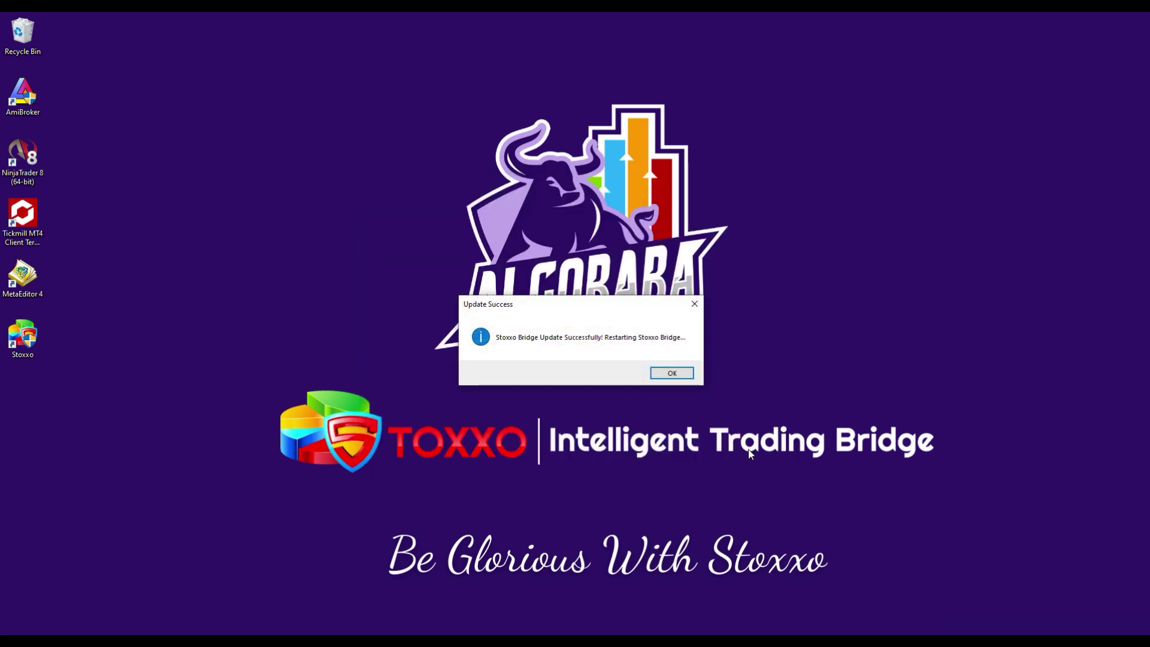
{"action": "key", "text": "Return"}
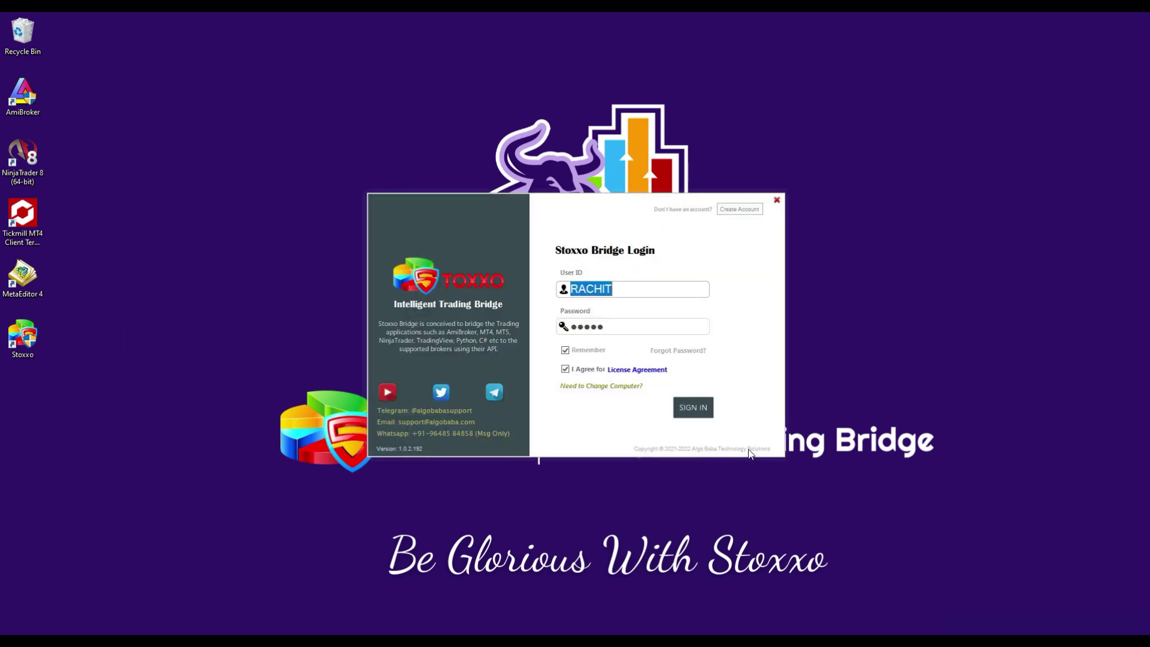
Sign in to Stoxxo Bridge with the remembered credentials and open the user settings.
{"action": "left_click", "coordinate": [693, 408]}
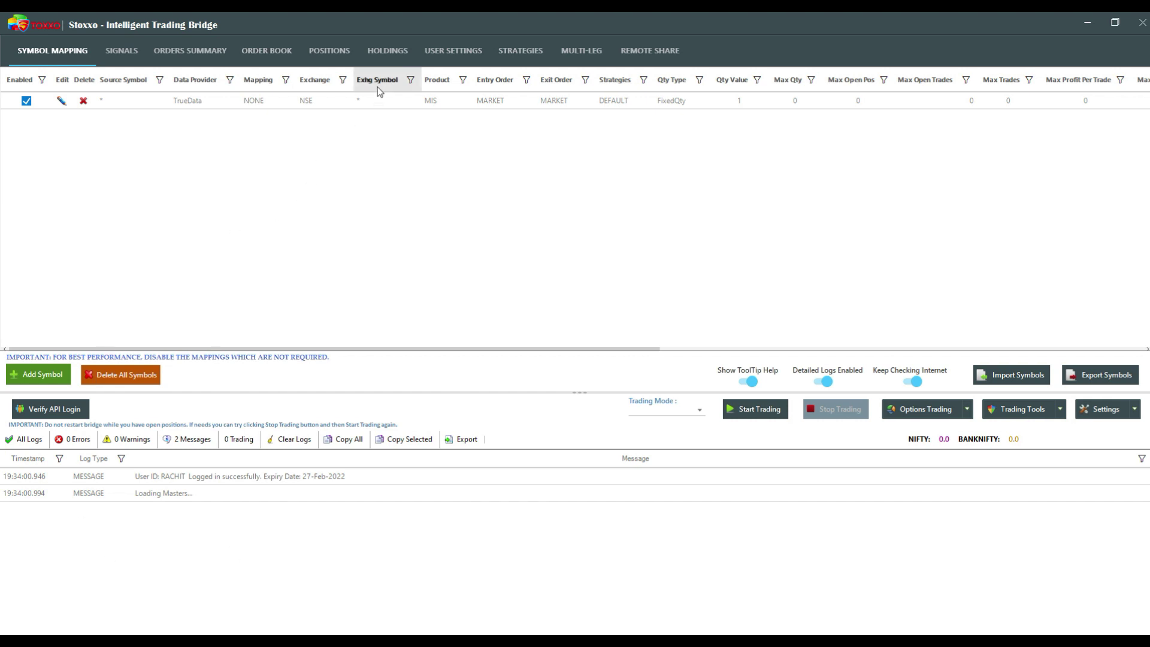
{"action": "left_click", "coordinate": [459, 50]}
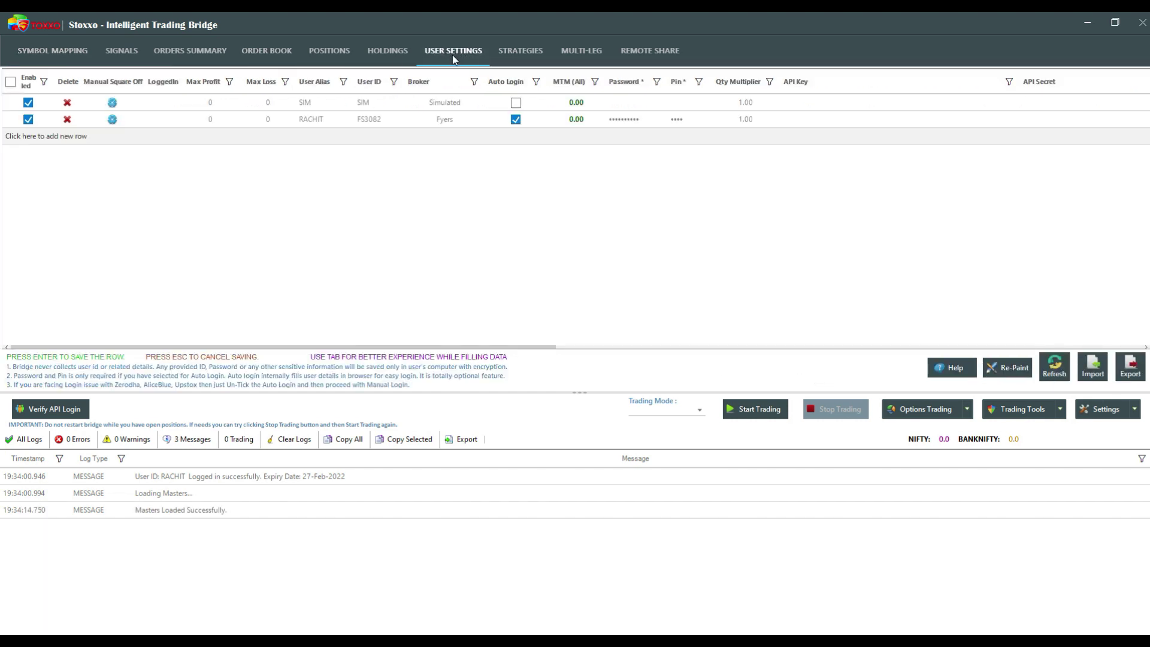
Set the user alias of the second account row to STOXXO and select Fyers as its broker.
{"action": "left_click", "coordinate": [312, 118]}
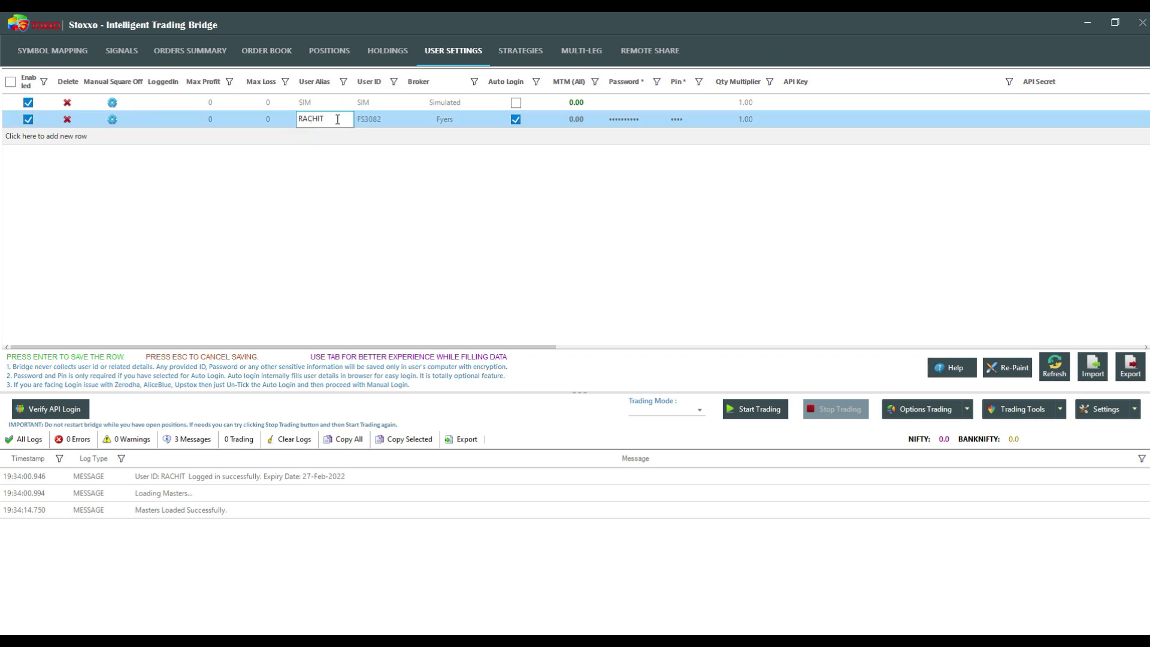
{"action": "double_click", "coordinate": [328, 124]}
{"action": "type", "text": "STOXXO"}
{"action": "key", "text": "Tab"}
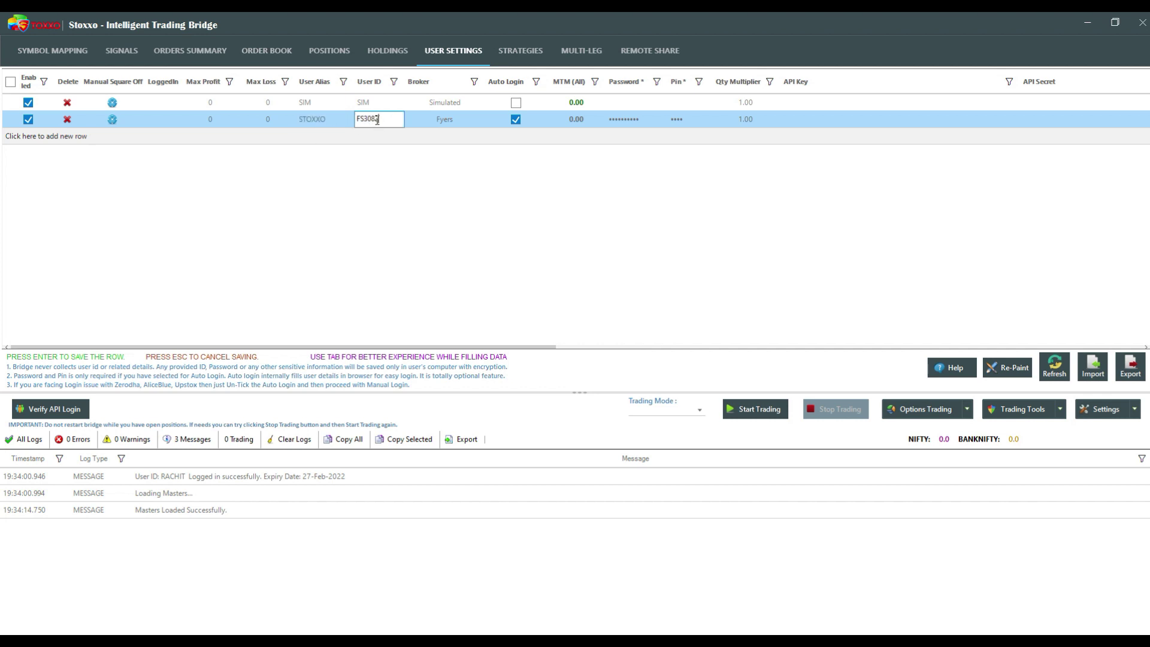
{"action": "left_click", "coordinate": [439, 119]}
{"action": "left_click", "coordinate": [439, 118]}
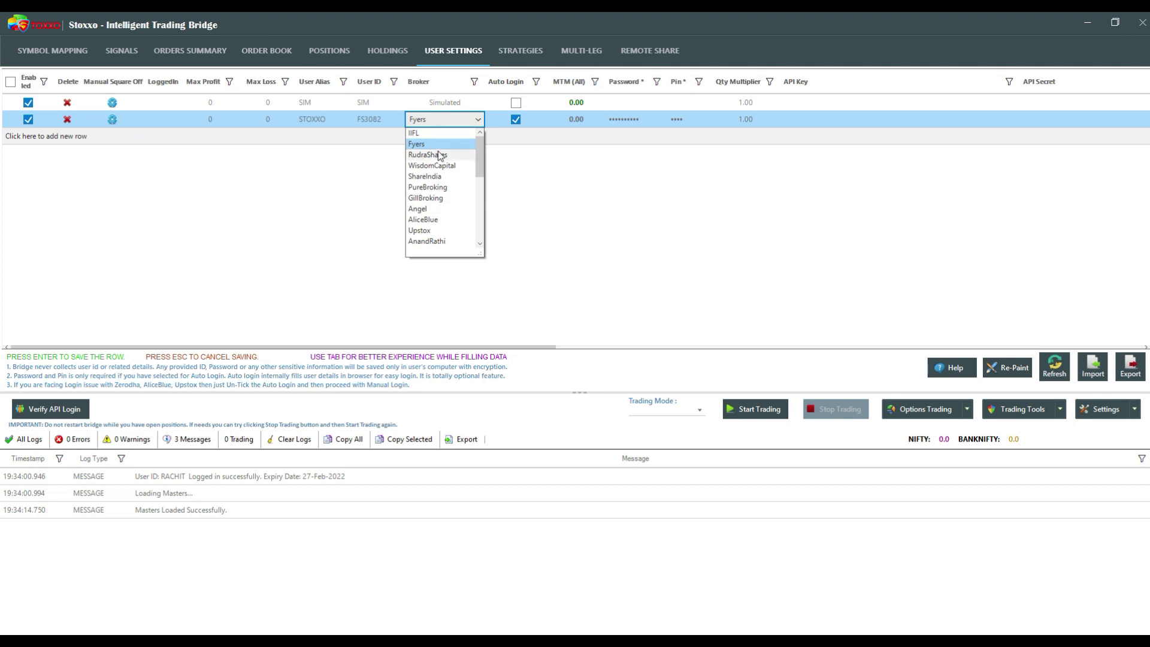
{"action": "key", "text": "Return"}
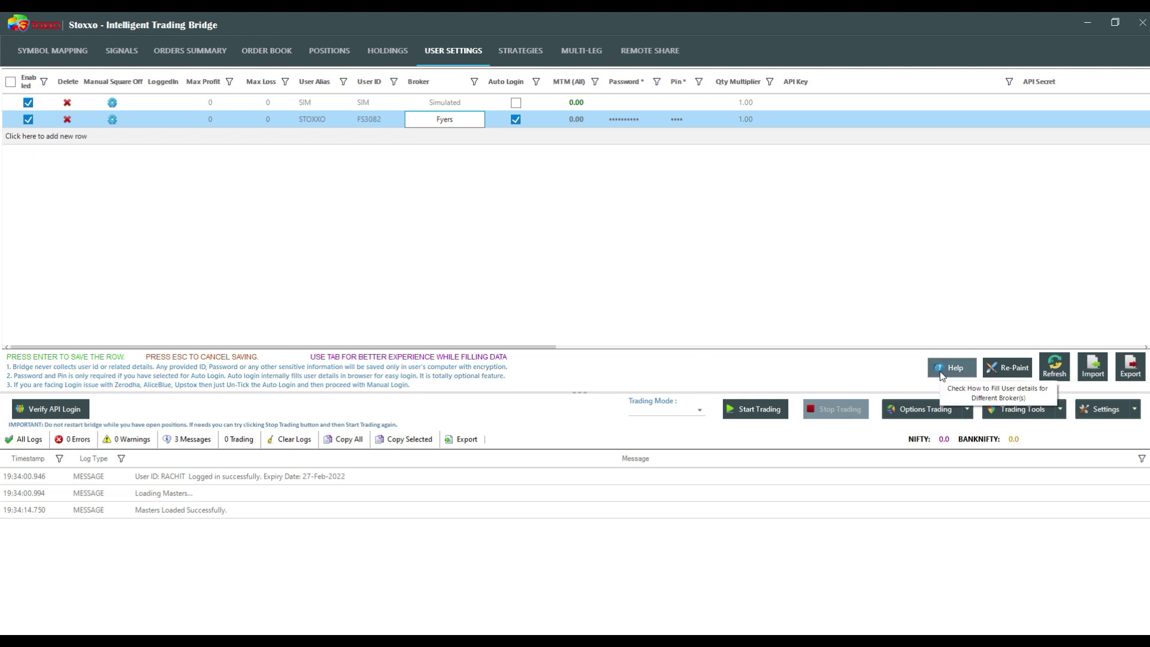
Open the user settings help document and read the API configuration instructions for the different brokers.
{"action": "left_click", "coordinate": [955, 370]}
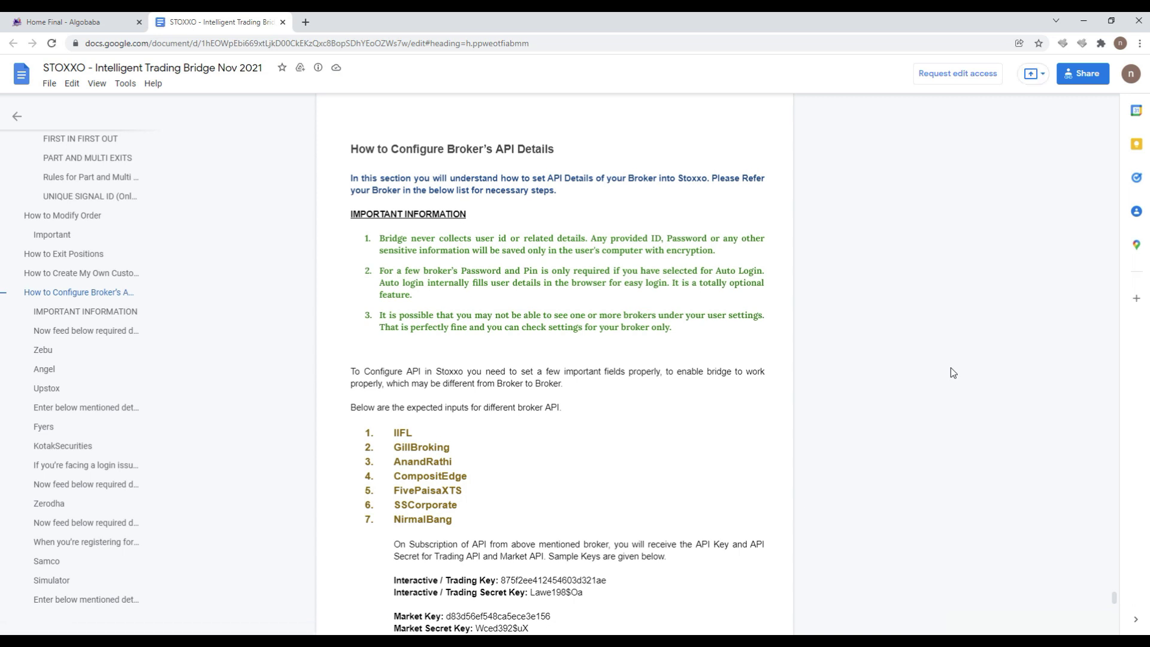
{"action": "scroll", "coordinate": [565, 380], "scroll_direction": "down", "scroll_amount": 6}
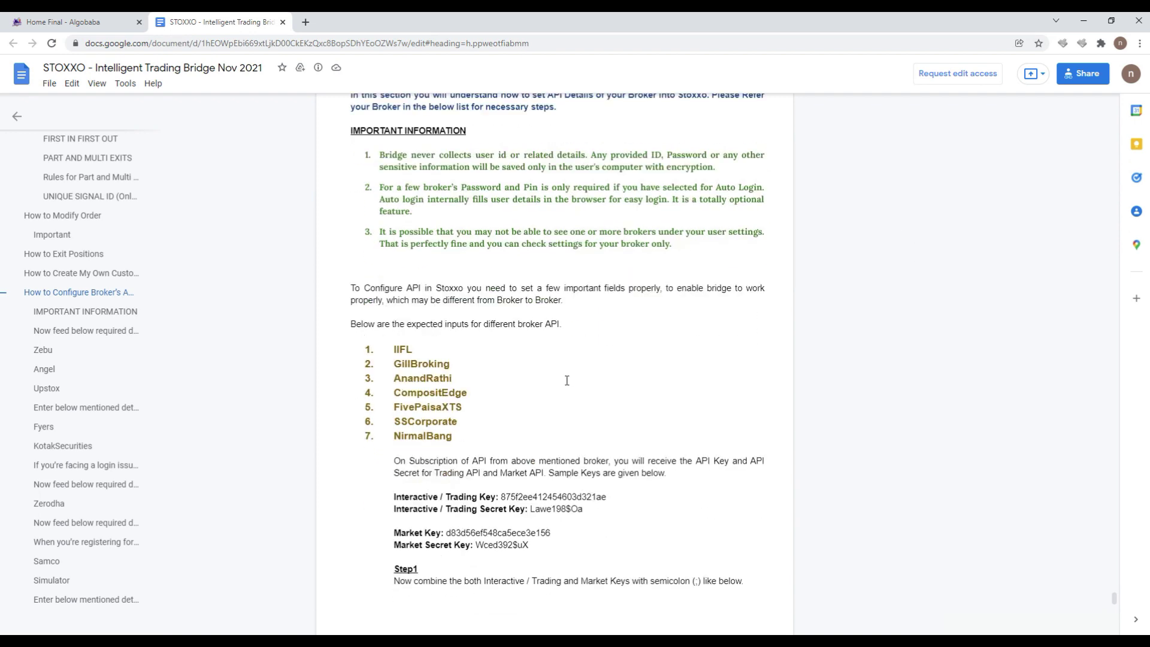
{"action": "scroll", "coordinate": [547, 212], "scroll_direction": "down", "scroll_amount": 9}
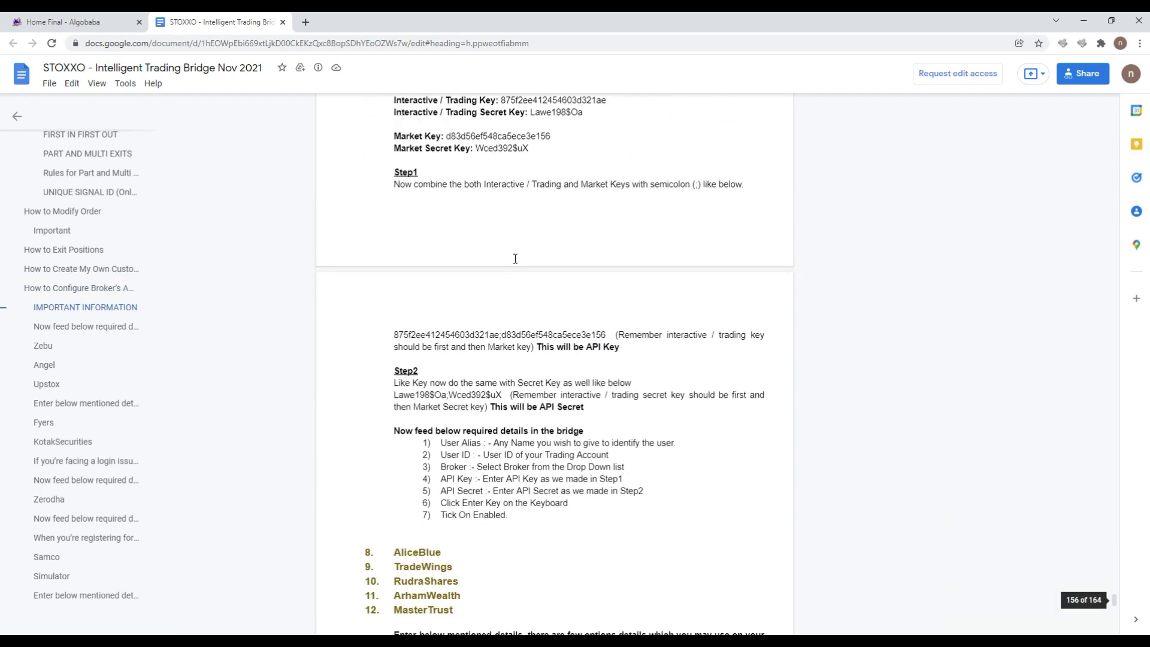
{"action": "scroll", "coordinate": [517, 263], "scroll_direction": "down", "scroll_amount": 4}
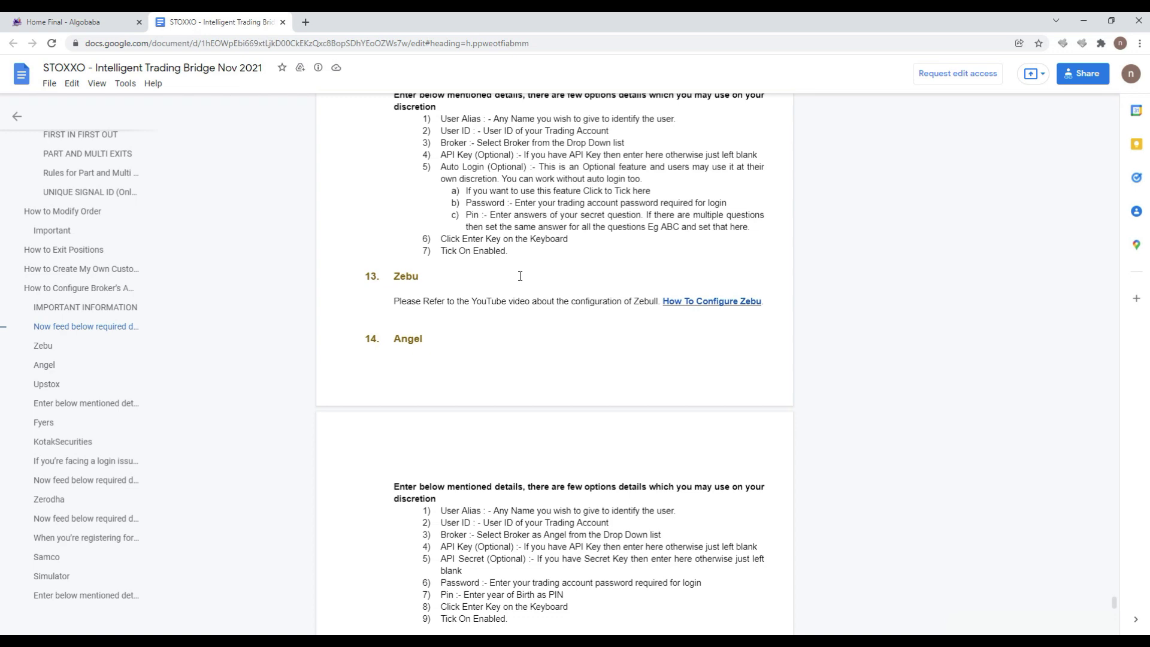
{"action": "scroll", "coordinate": [531, 334], "scroll_direction": "down", "scroll_amount": 5}
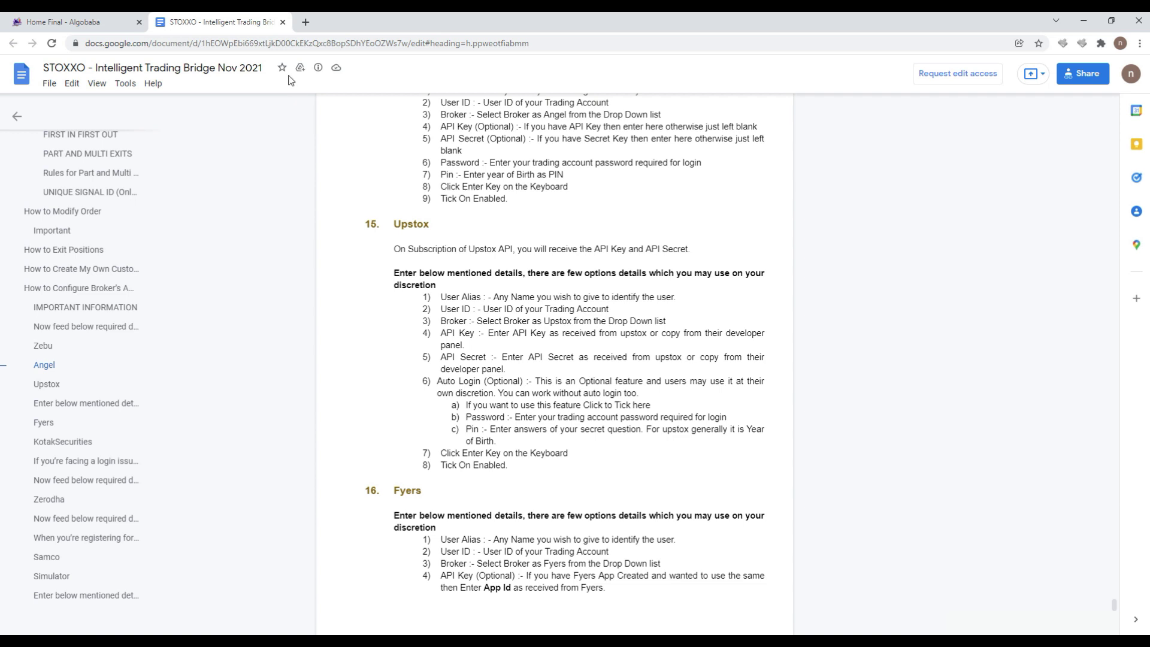
Bookmark the help document in the bookmarks bar under the name STOXXO HELP.
{"action": "left_click", "coordinate": [281, 43]}
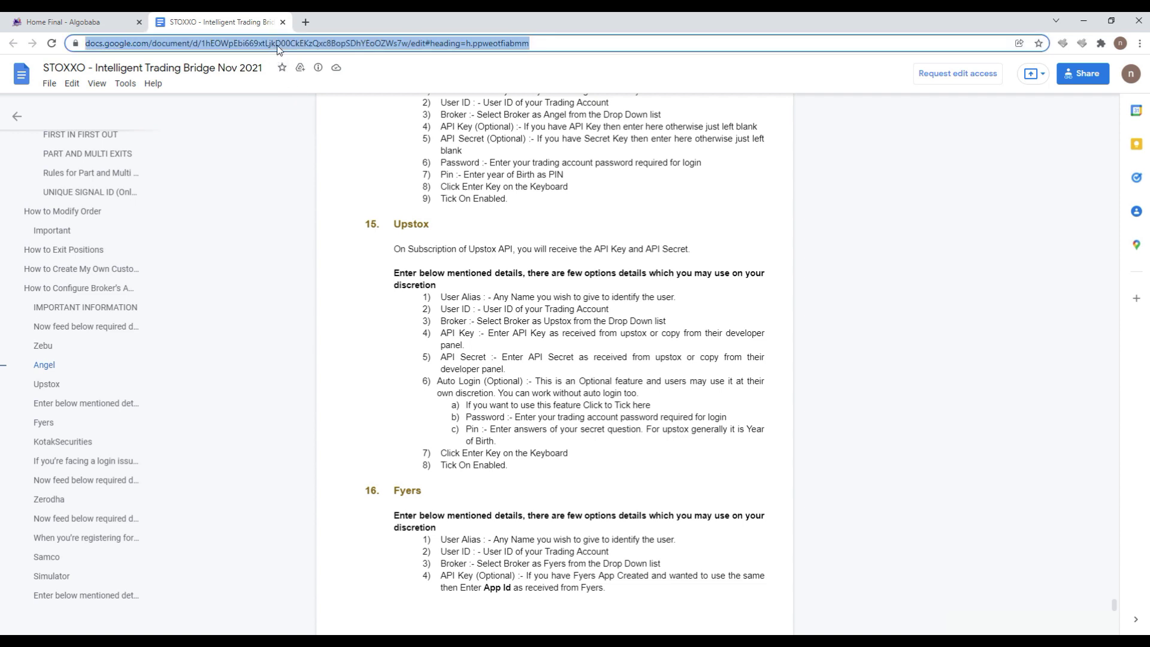
{"action": "left_click", "coordinate": [1039, 43]}
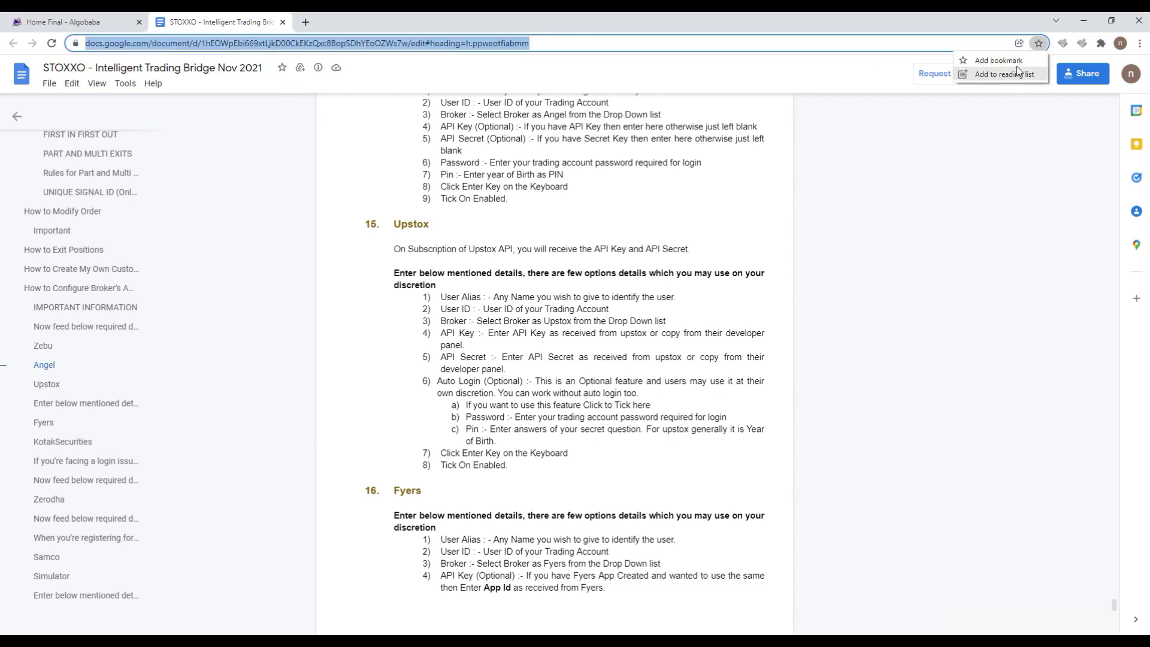
{"action": "left_click", "coordinate": [1010, 61]}
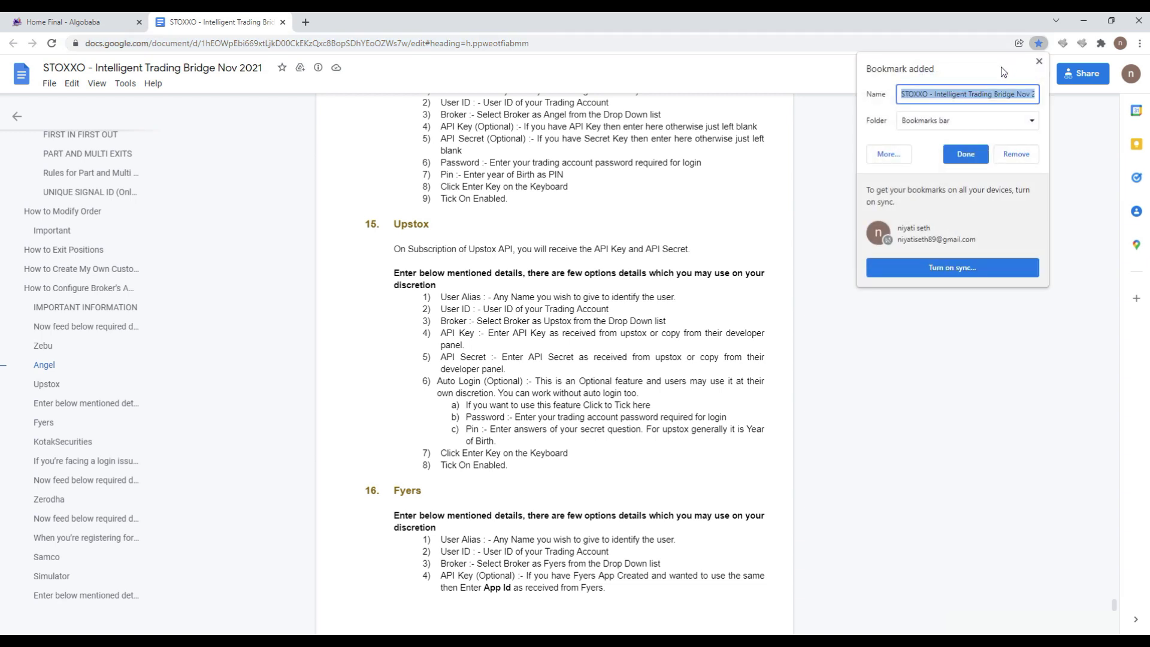
{"action": "type", "text": "STOXXO HELP"}
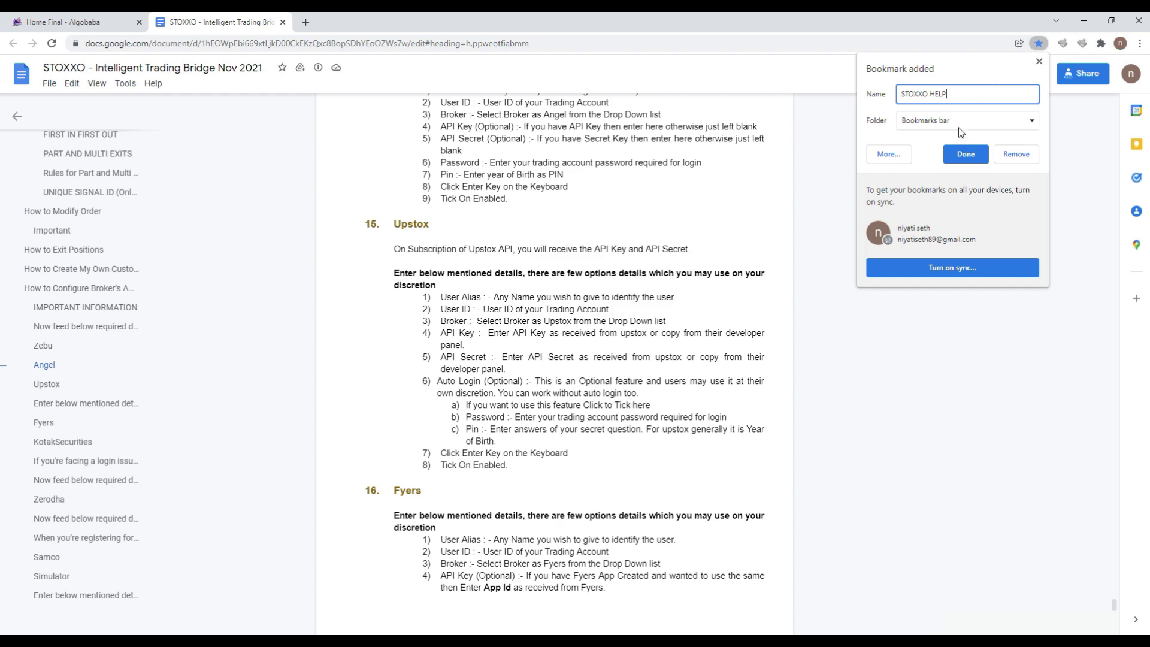
{"action": "left_click", "coordinate": [956, 154]}
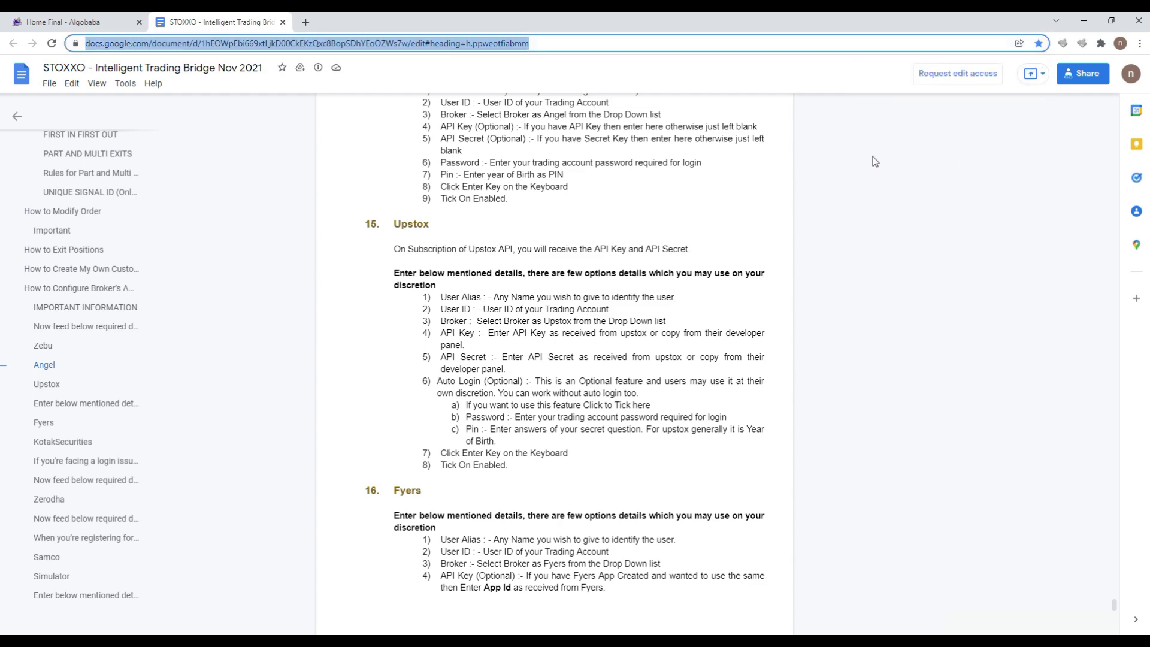
Read the Fyers and KotakSecurities setup instructions in the help document, then return to the Stoxxo user settings.
{"action": "scroll", "coordinate": [398, 388], "scroll_direction": "down", "scroll_amount": 8}
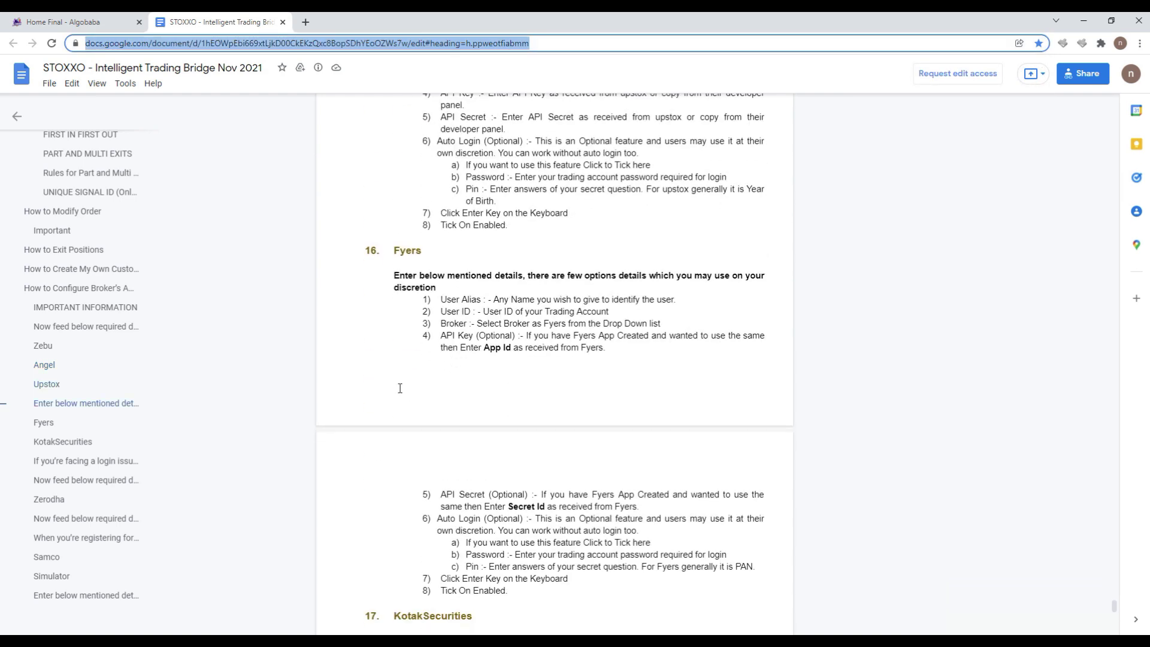
{"action": "scroll", "coordinate": [416, 411], "scroll_direction": "down", "scroll_amount": 2}
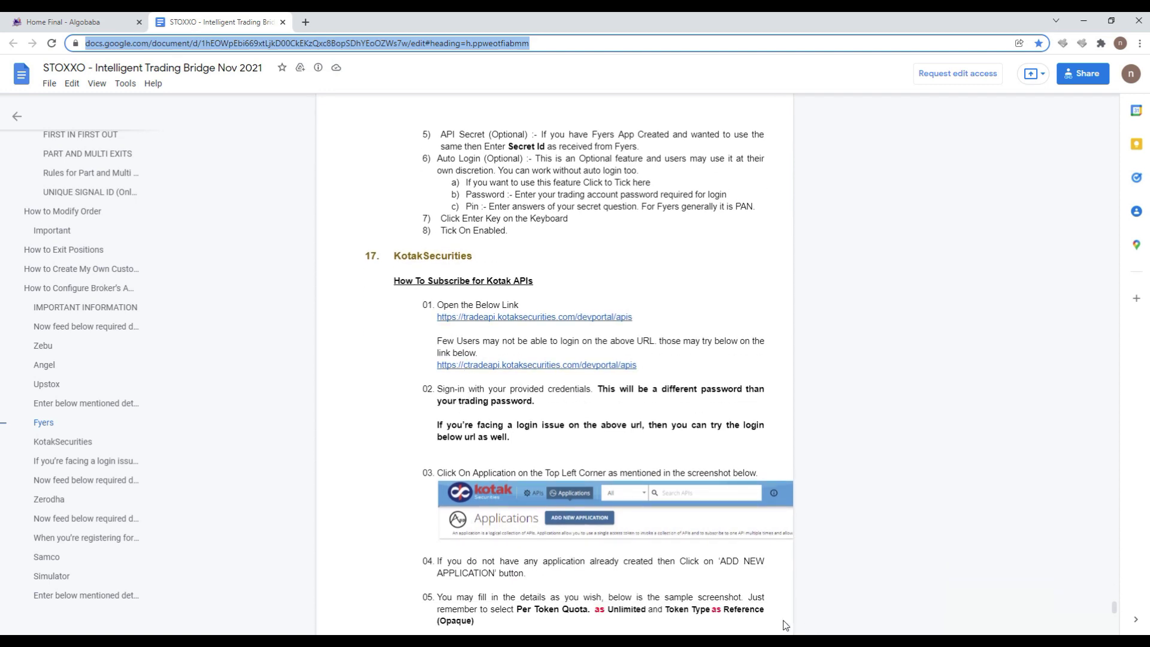
{"action": "key", "text": "alt+Tab"}
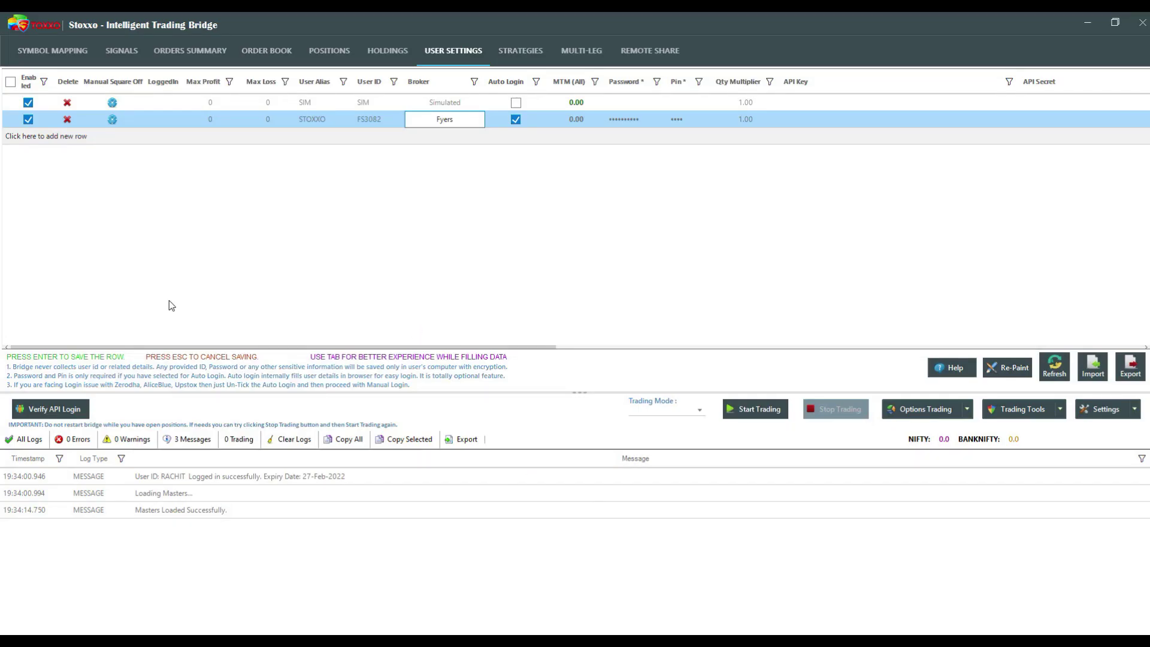
{"action": "left_click", "coordinate": [132, 368]}
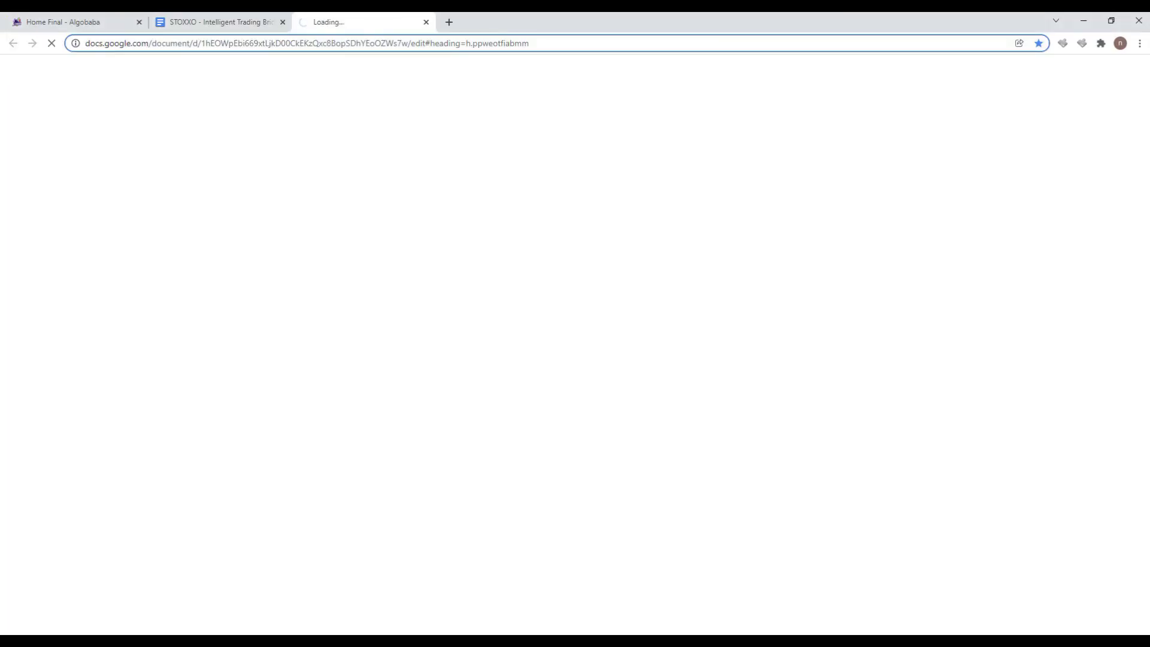
{"action": "key", "text": "alt+Tab"}
Keep Fyers as the broker of the STOXXO account row and save the row.
{"action": "left_click", "coordinate": [442, 119]}
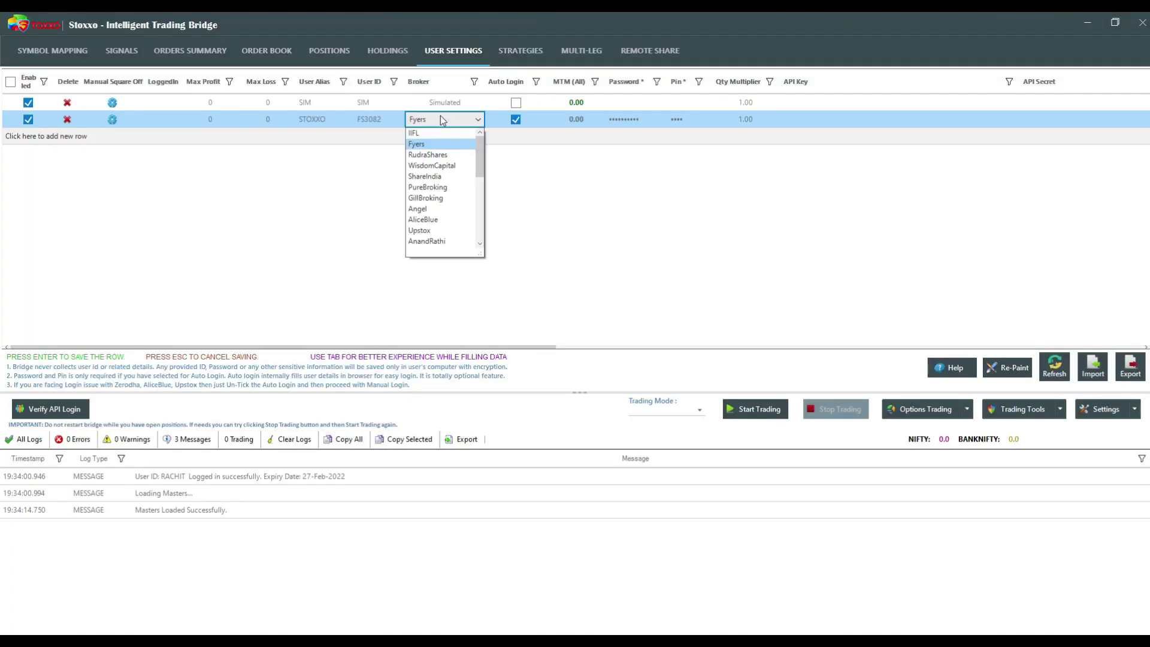
{"action": "key", "text": "Return"}
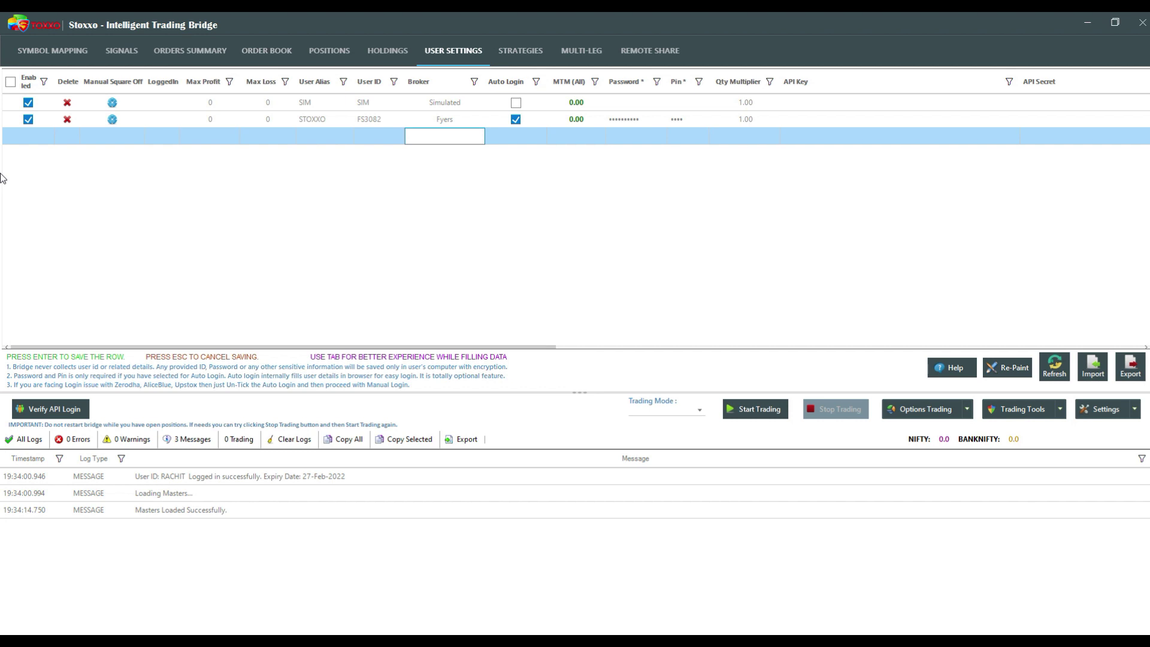
{"action": "left_click", "coordinate": [376, 123]}
{"action": "key", "text": "Return"}
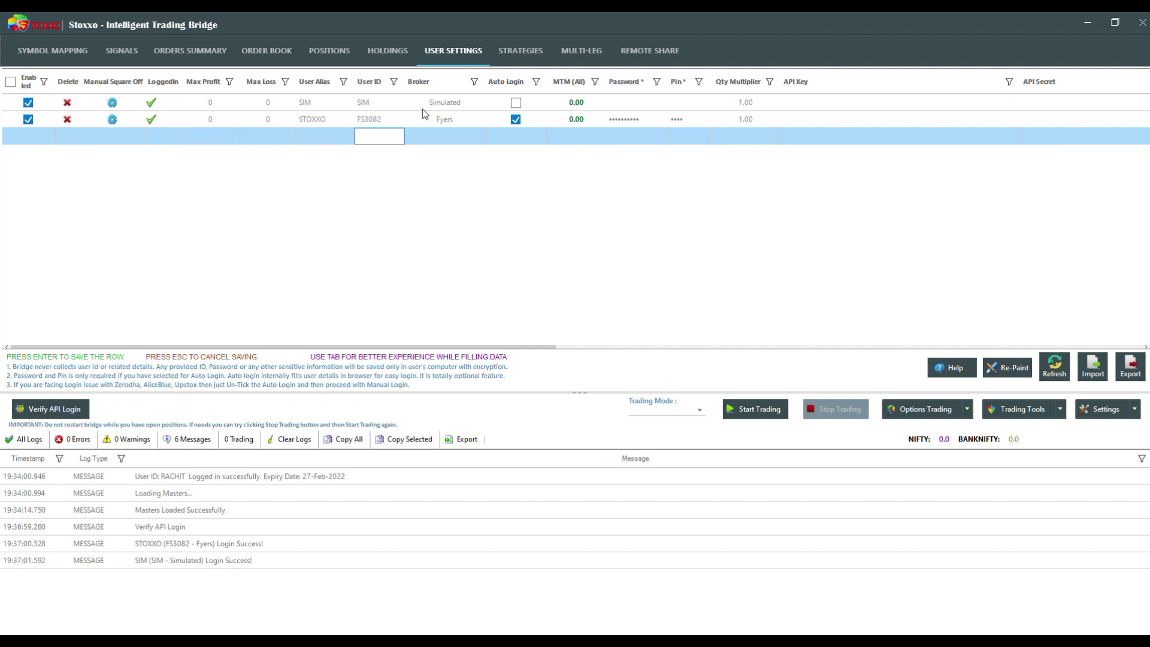
Open the strategies list and open the DEFAULT strategy's tag for editing.
{"action": "left_click", "coordinate": [511, 53]}
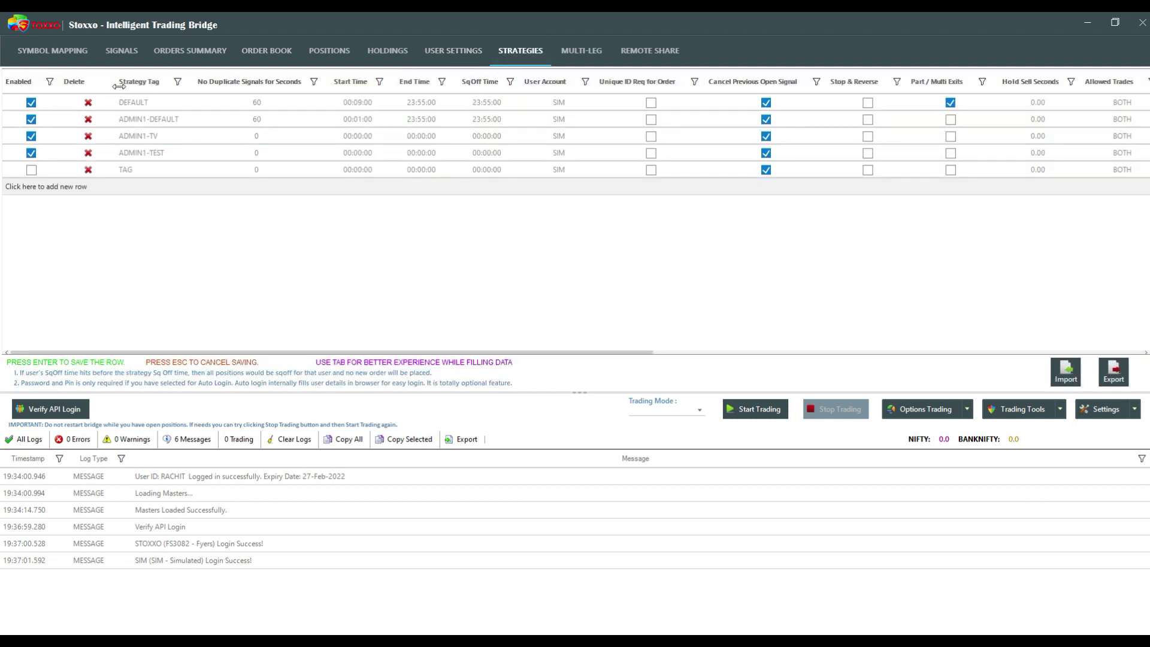
{"action": "left_click", "coordinate": [140, 106]}
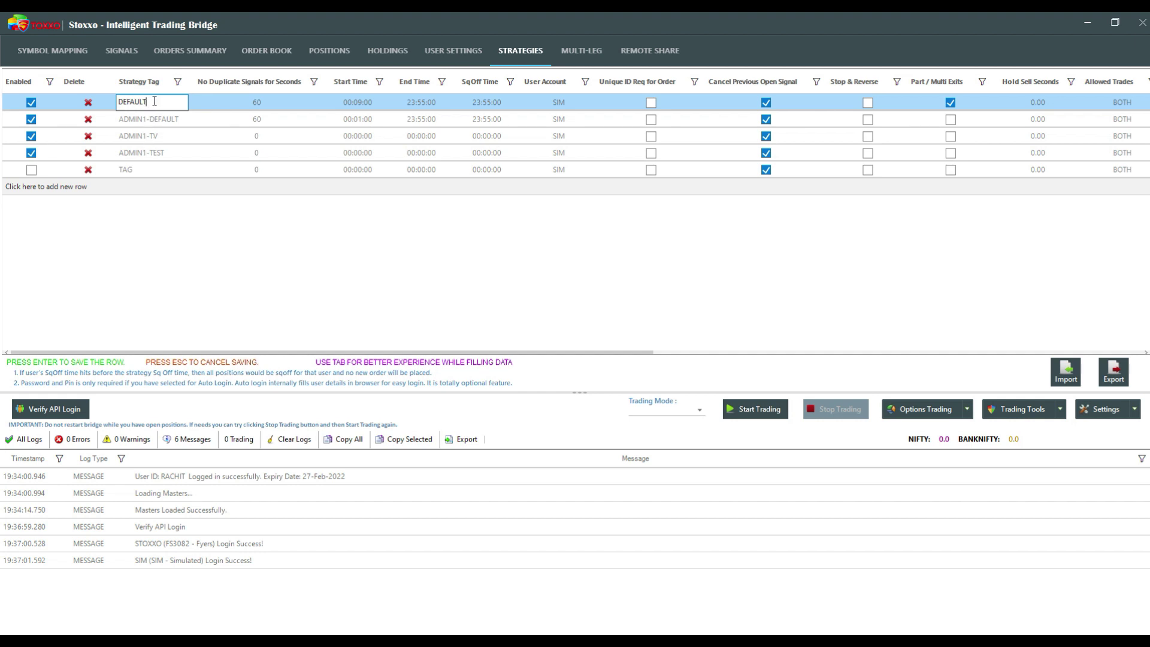
{"action": "left_click_drag", "start_coordinate": [148, 102], "coordinate": [130, 103]}
{"action": "left_click", "coordinate": [139, 185]}
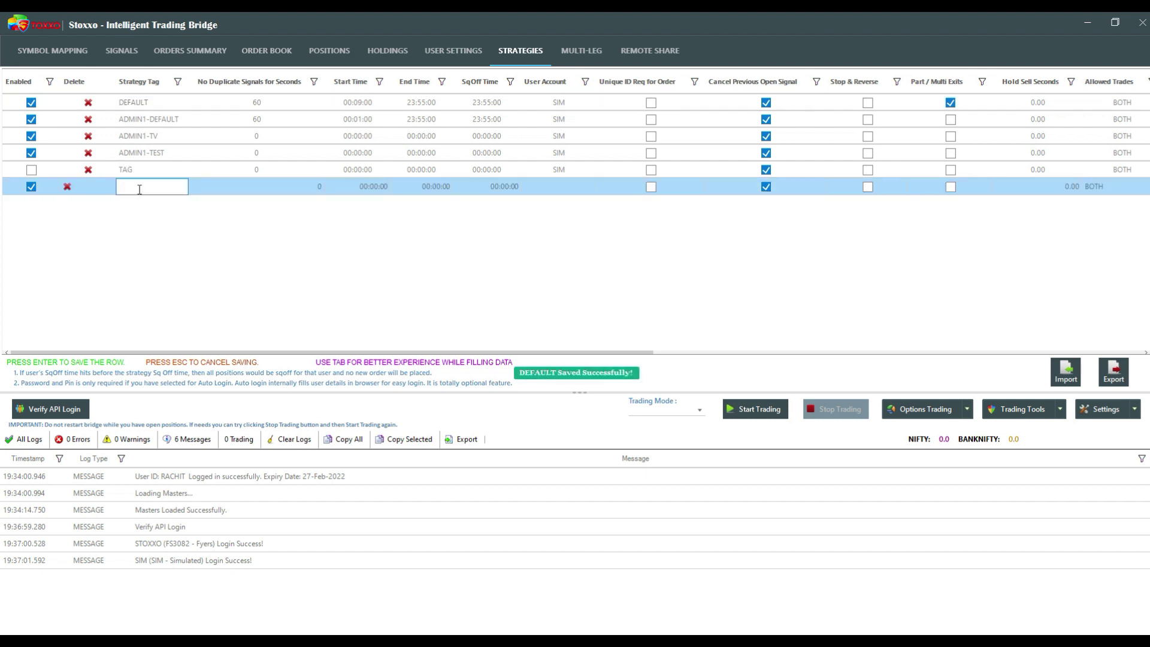
{"action": "type", "text": "Ta"}
{"action": "key", "text": "BackSpace"}
{"action": "key", "text": "BackSpace"}
{"action": "key", "text": "Escape"}
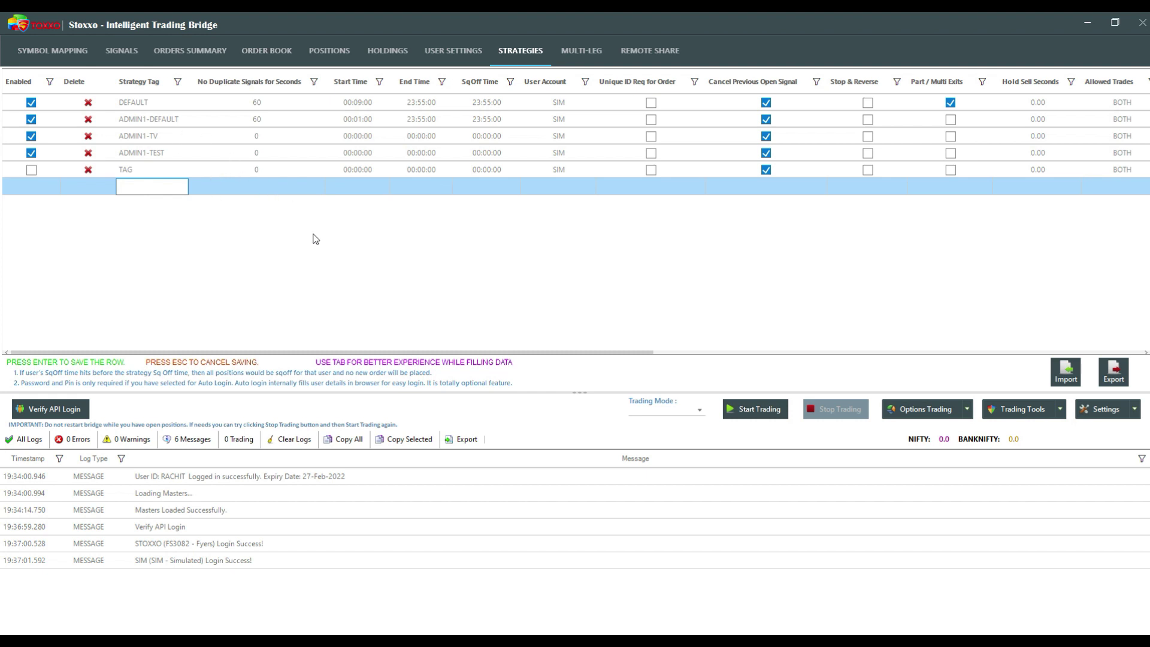
Assign the Fyers user account instead of SIM to the DEFAULT strategy and save the row.
{"action": "left_click", "coordinate": [152, 102]}
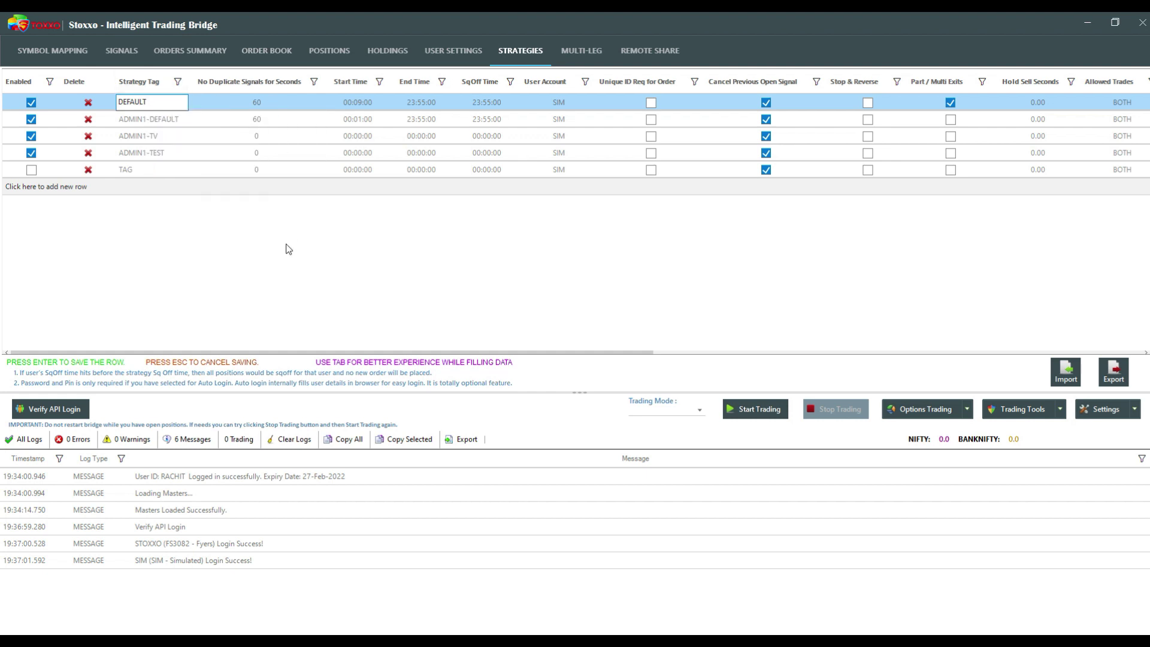
{"action": "key", "text": "Return"}
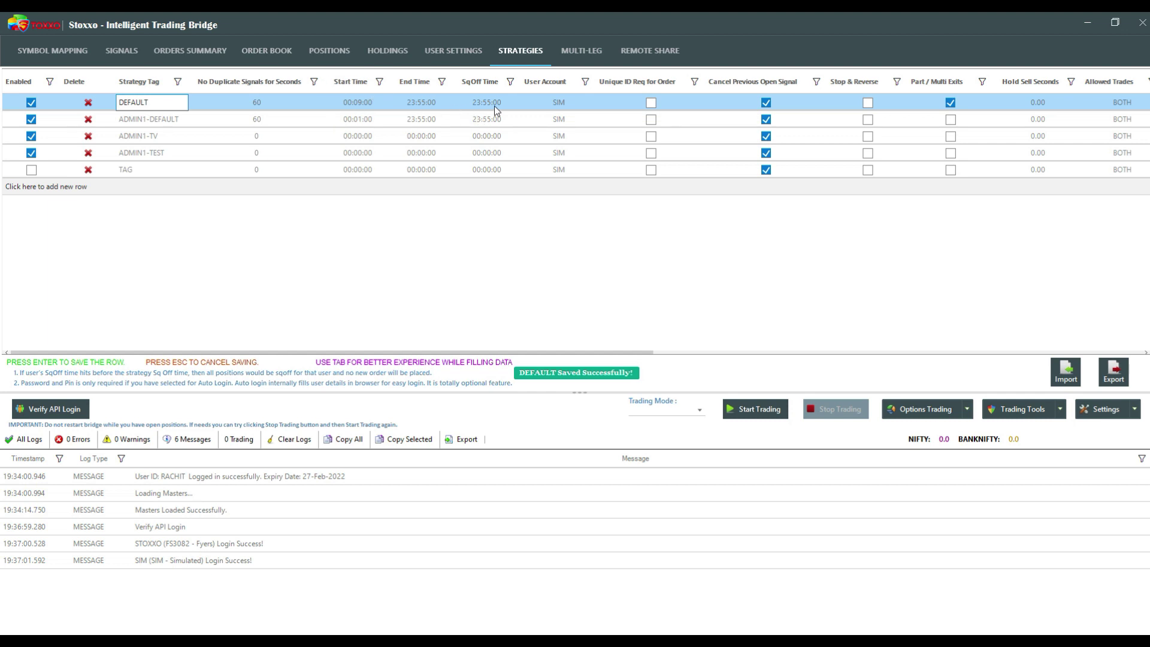
{"action": "left_click", "coordinate": [564, 103]}
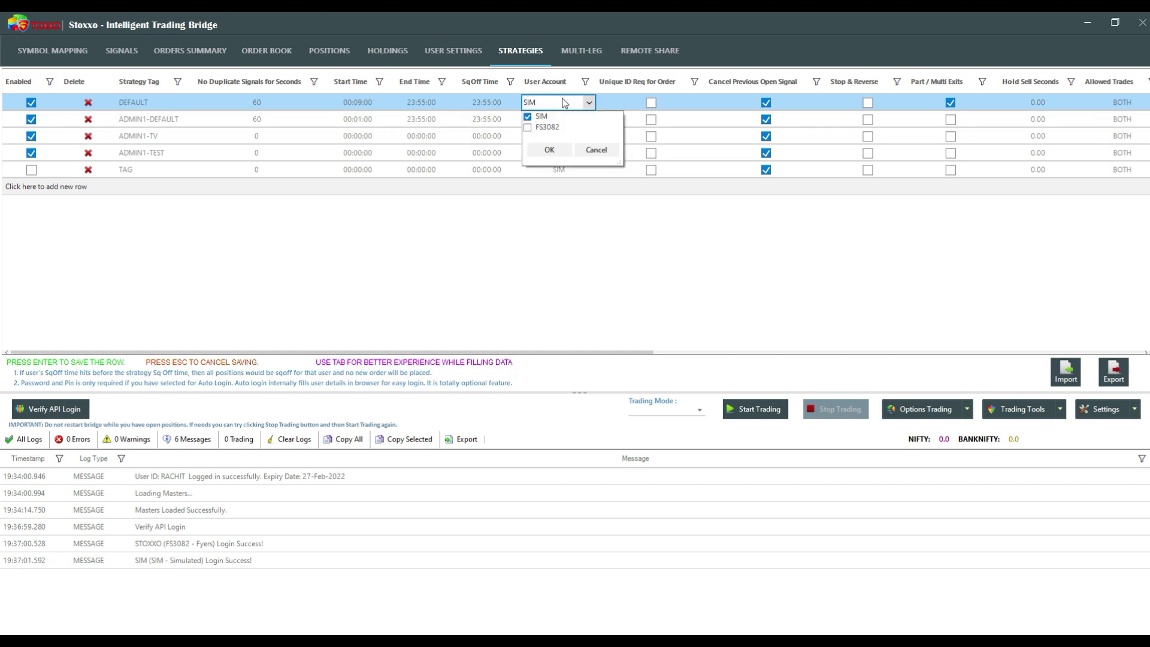
{"action": "left_click", "coordinate": [539, 118]}
{"action": "left_click", "coordinate": [539, 119]}
{"action": "left_click", "coordinate": [538, 118]}
{"action": "left_click", "coordinate": [542, 127]}
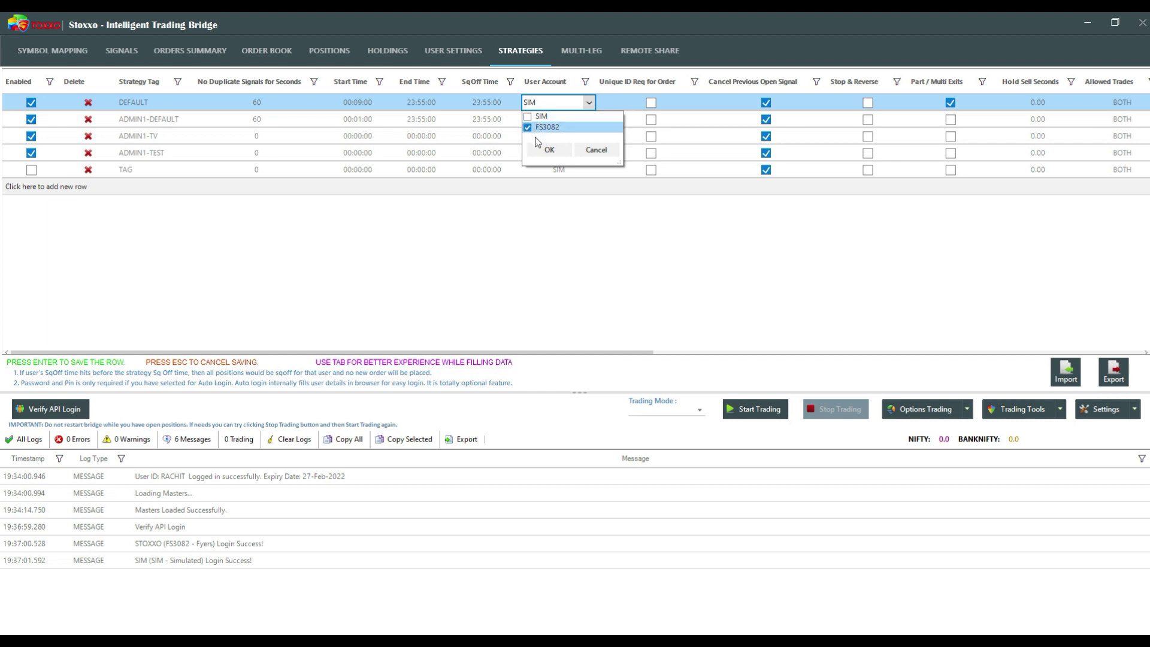
{"action": "left_click", "coordinate": [547, 150]}
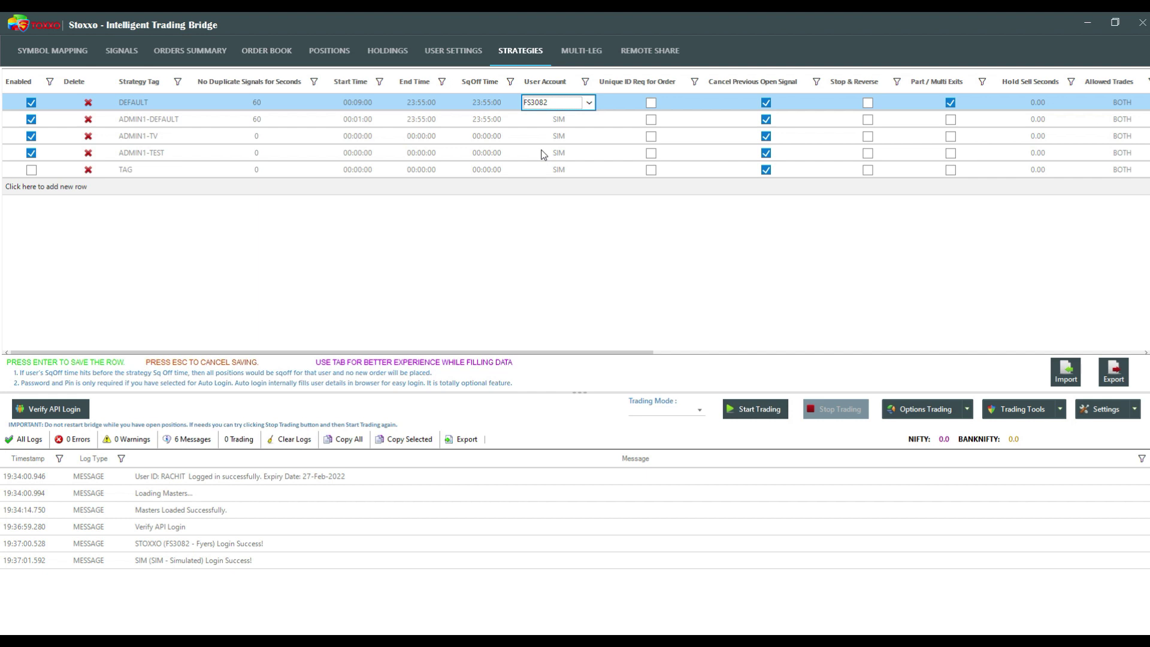
{"action": "key", "text": "Return"}
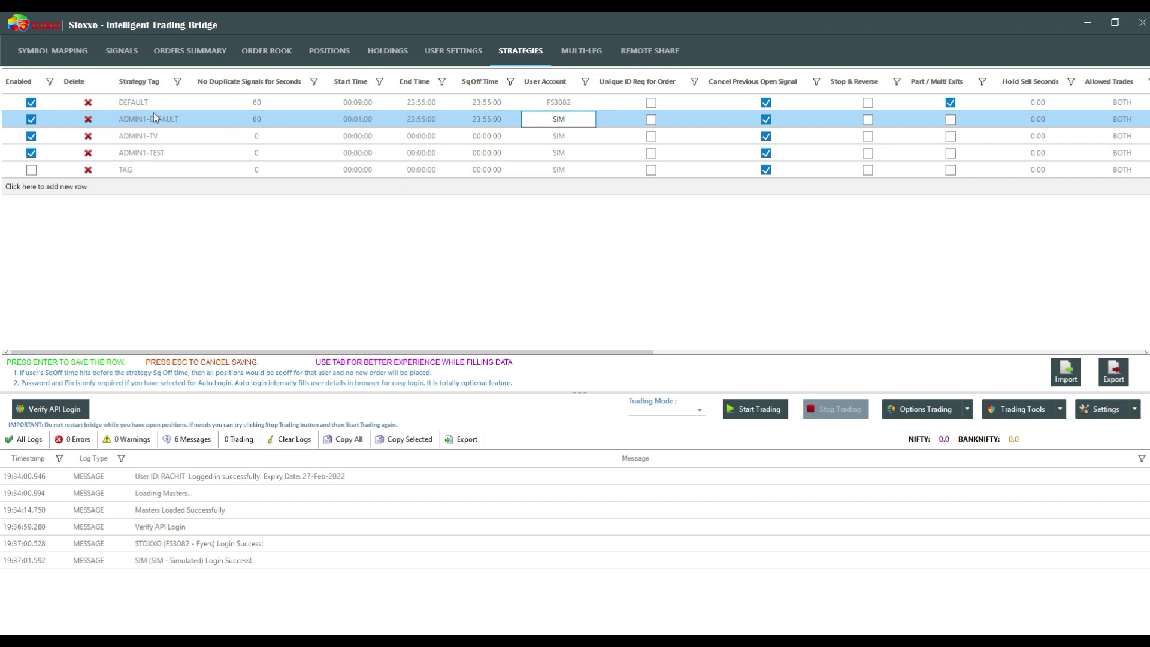
{"action": "left_click", "coordinate": [564, 103]}
{"action": "left_click", "coordinate": [563, 103]}
{"action": "key", "text": "Return"}
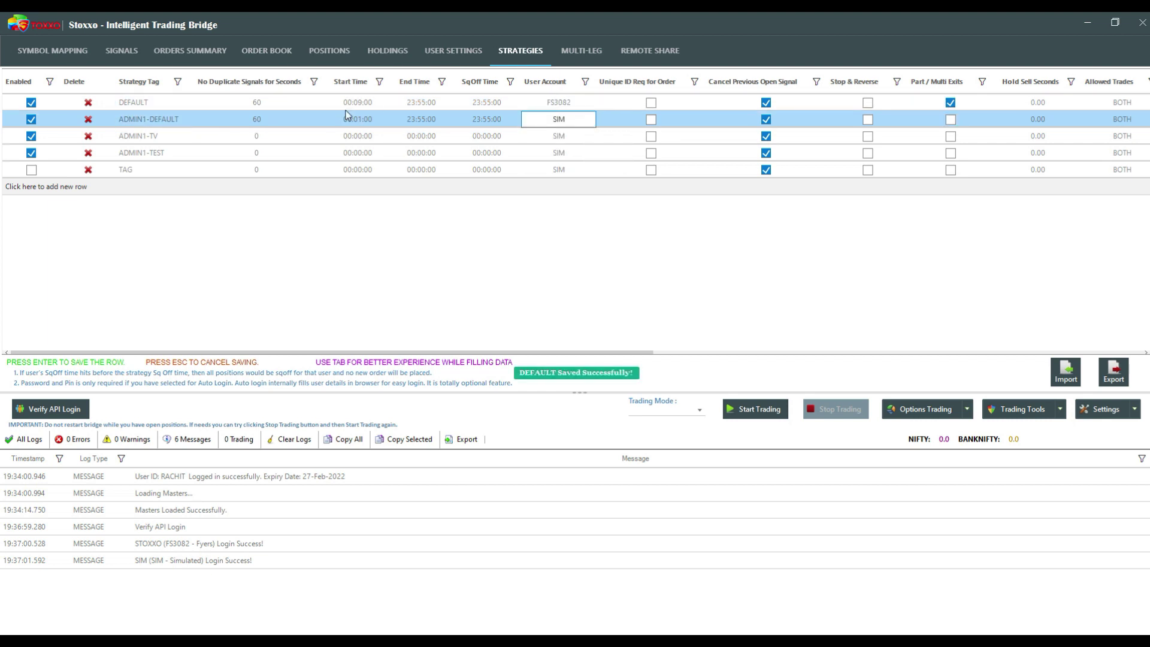
Rename the TAG strategy as SIM and save the row.
{"action": "left_click", "coordinate": [151, 172]}
{"action": "type", "text": "sto"}
{"action": "key", "text": "BackSpace"}
{"action": "key", "text": "BackSpace"}
{"action": "key", "text": "BackSpace"}
{"action": "type", "text": "SIM"}
{"action": "key", "text": "Return"}
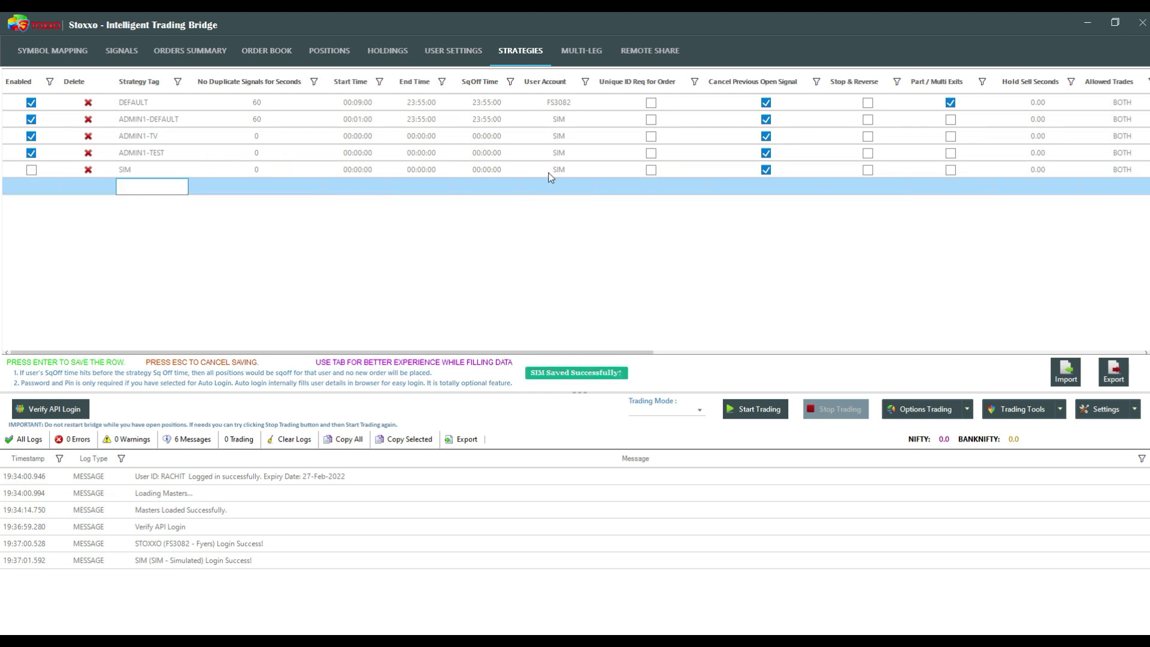
Keep SIM as the user account of the SIM strategy and enable the strategy.
{"action": "left_click", "coordinate": [560, 171]}
{"action": "left_click", "coordinate": [563, 174]}
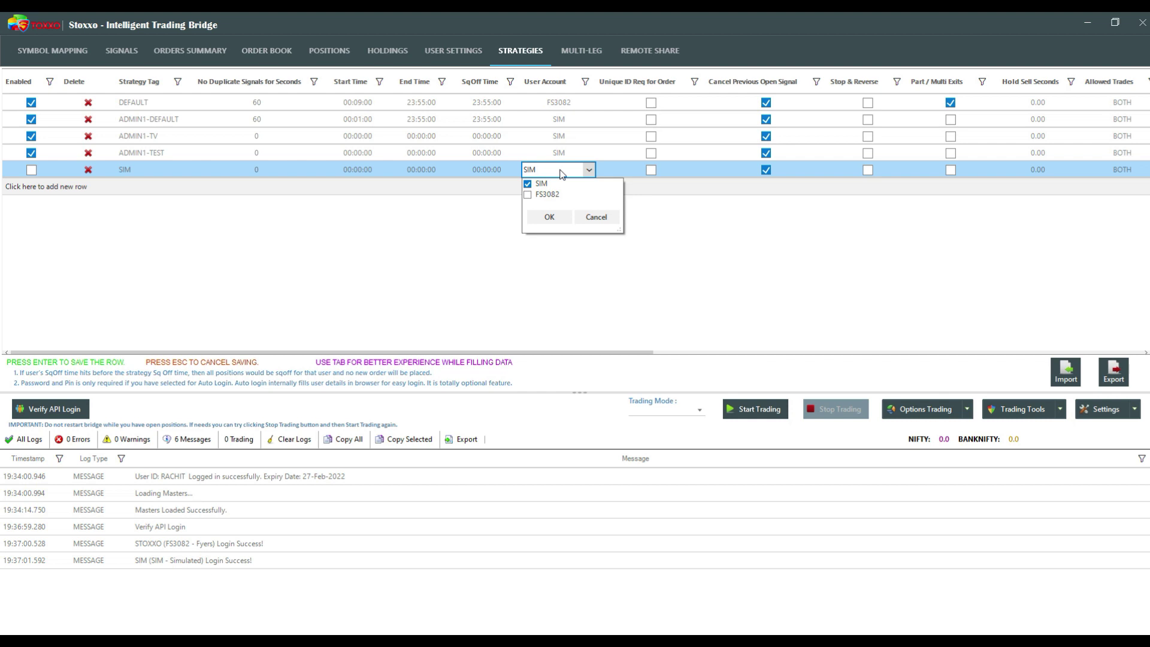
{"action": "left_click", "coordinate": [563, 174]}
{"action": "key", "text": "Return"}
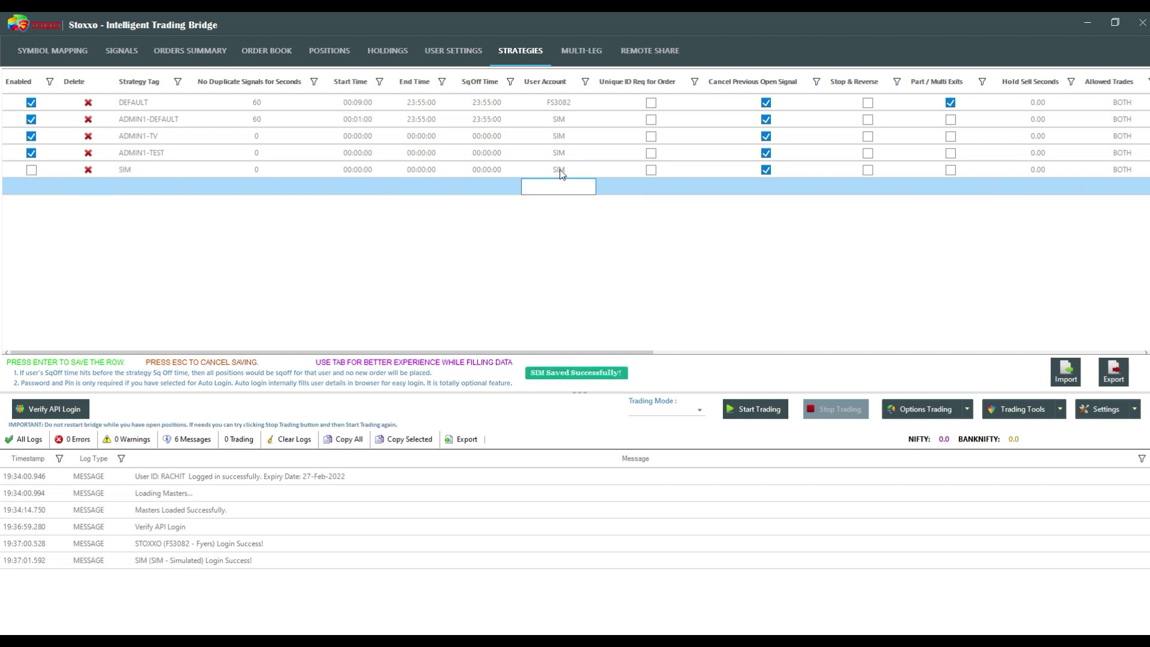
{"action": "left_click", "coordinate": [31, 169]}
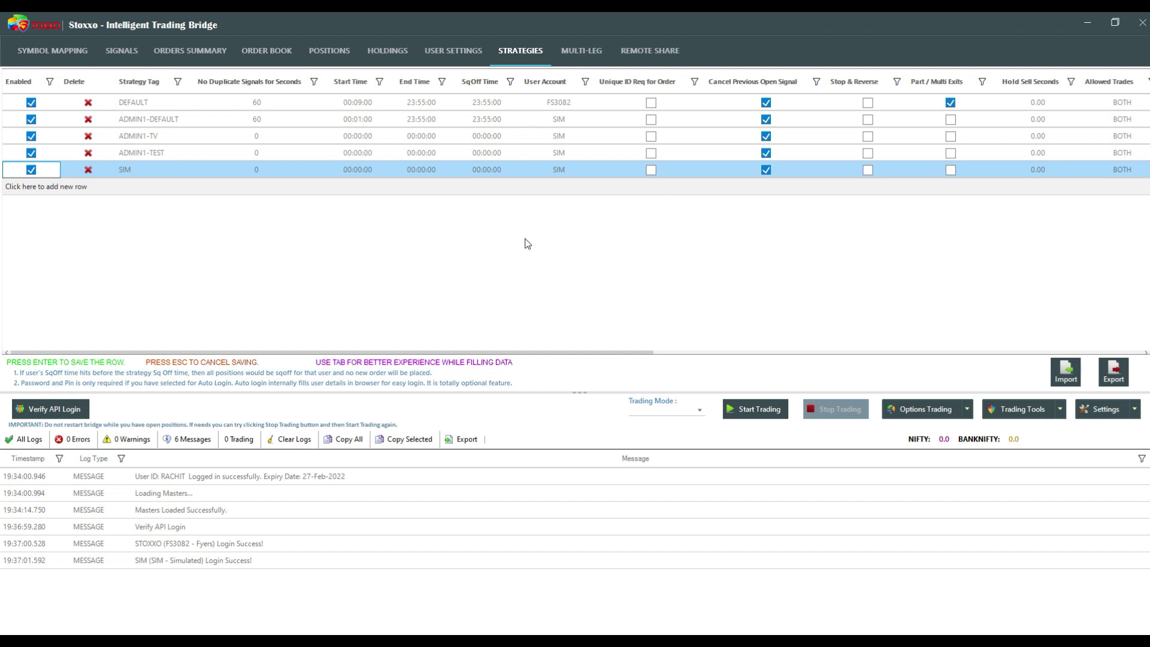
Open the * symbol mapping for editing and examine its optional profit, target, target trailing and break-even fields.
{"action": "left_click", "coordinate": [82, 51]}
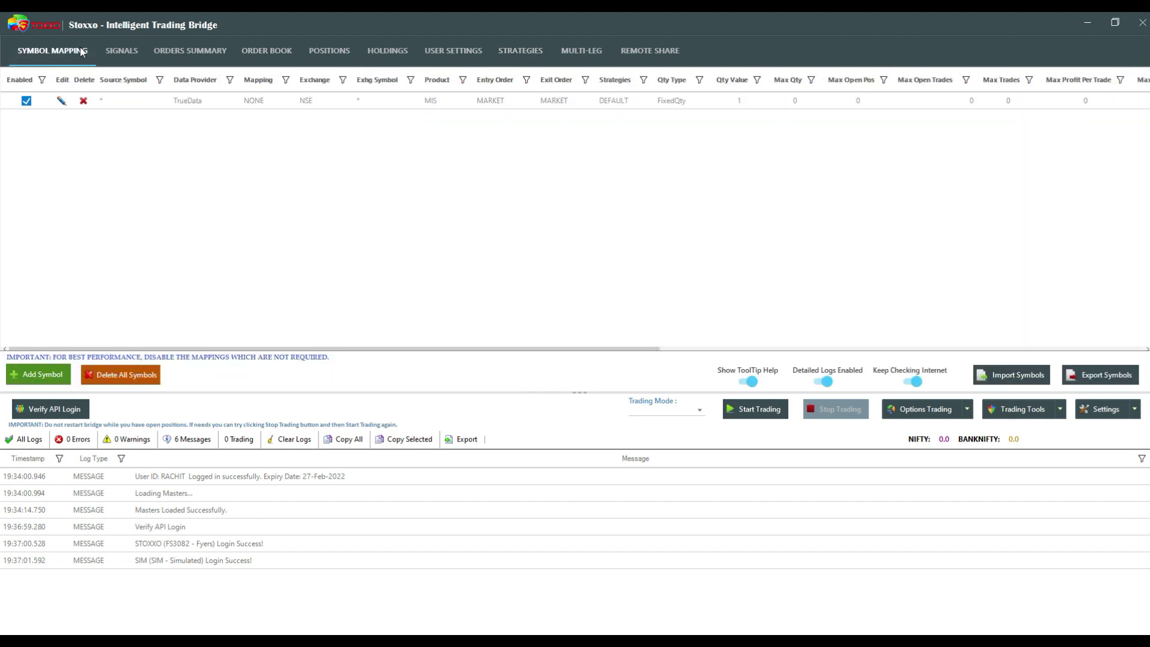
{"action": "left_click", "coordinate": [62, 100]}
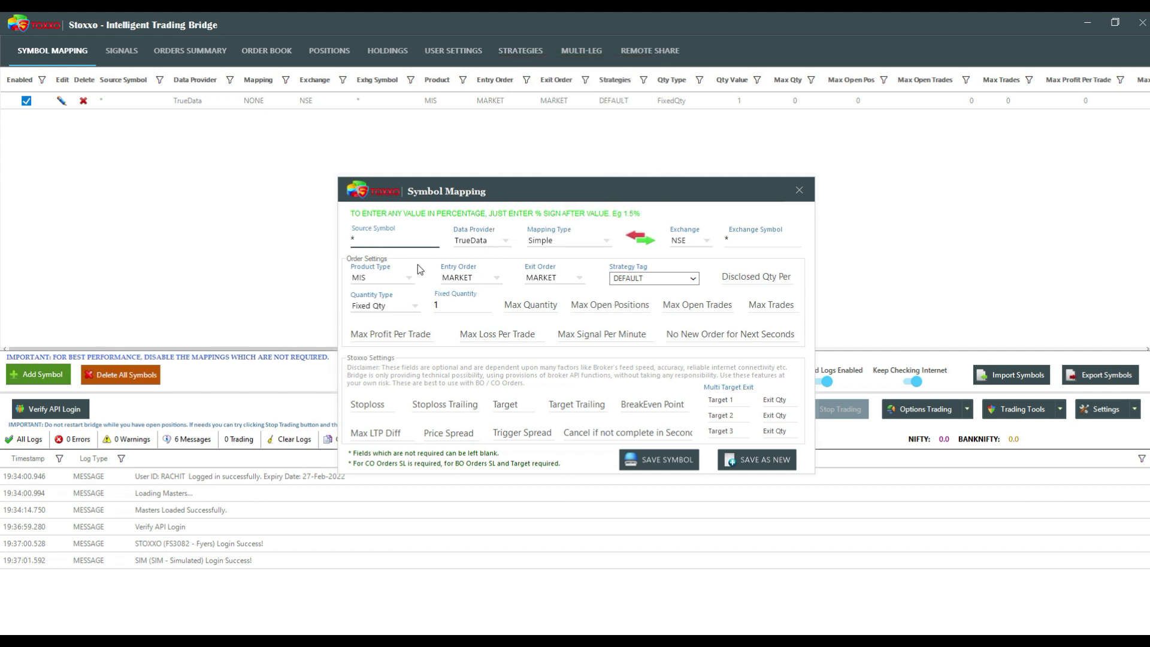
{"action": "left_click", "coordinate": [398, 334]}
{"action": "type", "text": "5"}
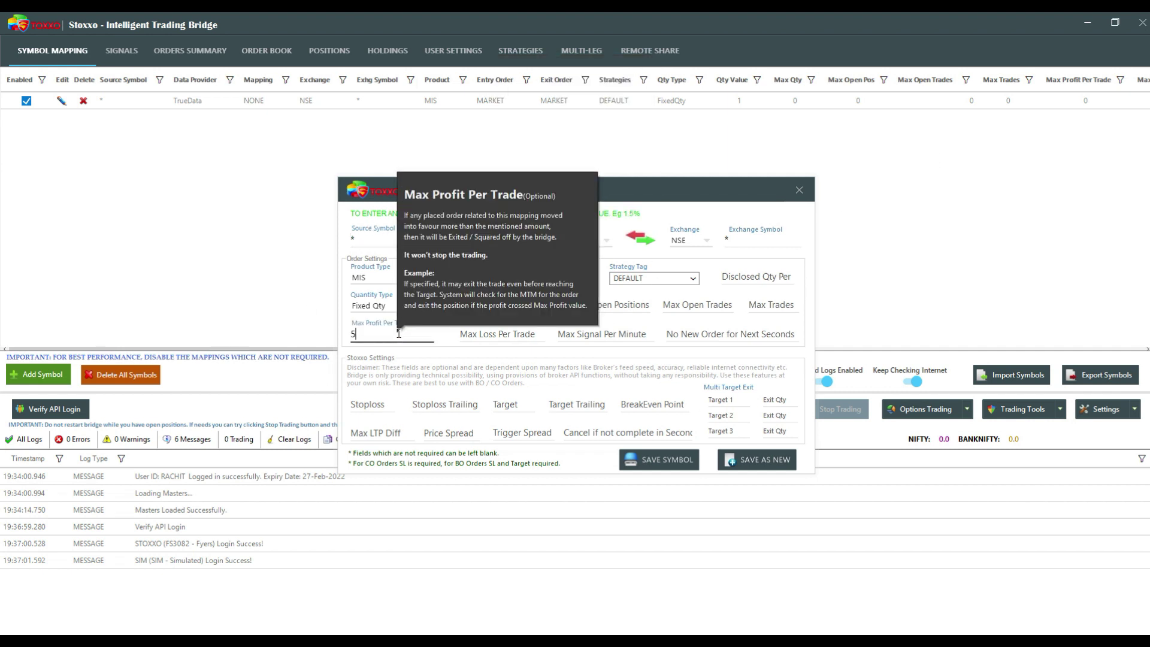
{"action": "key", "text": "BackSpace"}
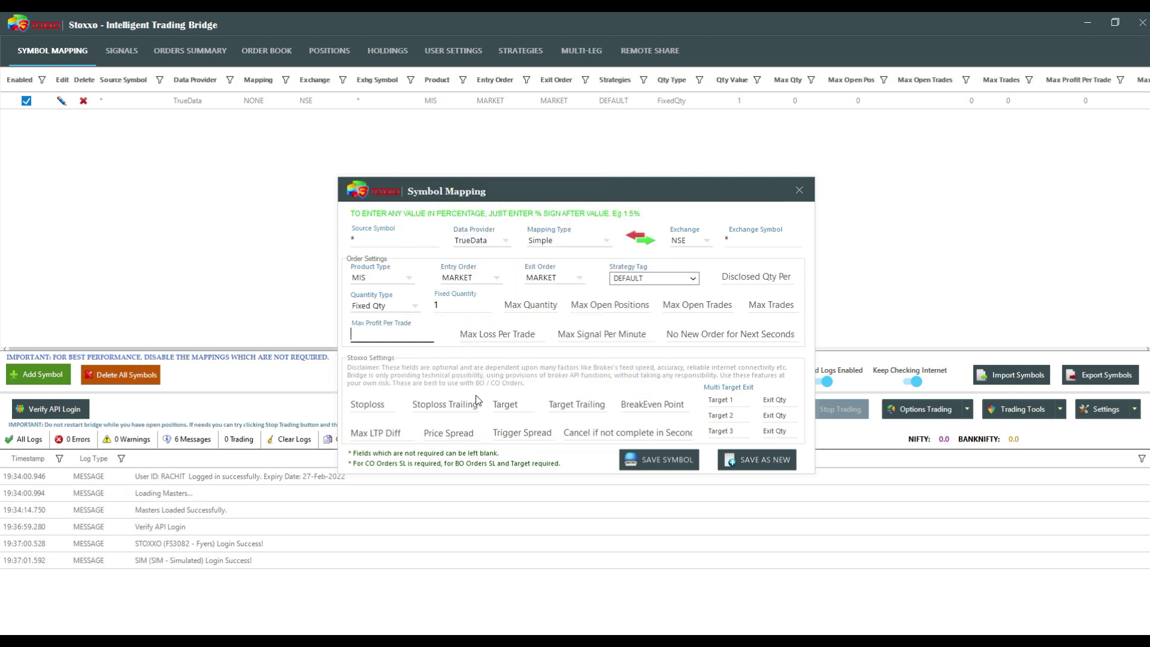
{"action": "mouse_move", "coordinate": [509, 405]}
{"action": "mouse_move", "coordinate": [579, 397]}
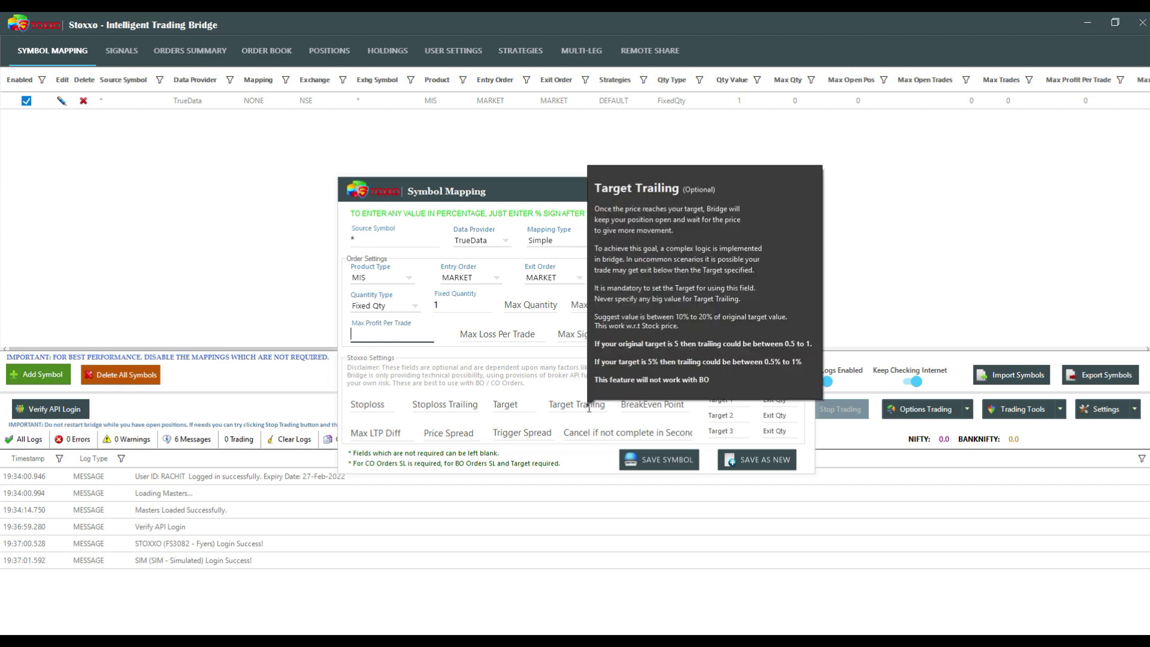
{"action": "mouse_move", "coordinate": [646, 404]}
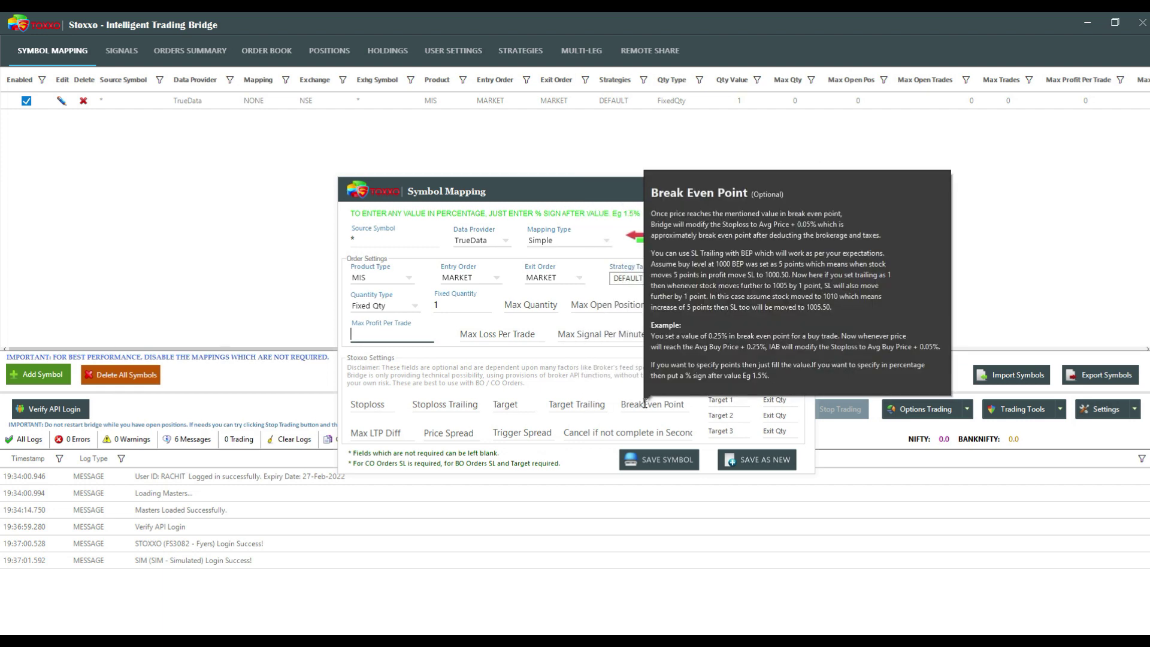
{"action": "mouse_move", "coordinate": [550, 430]}
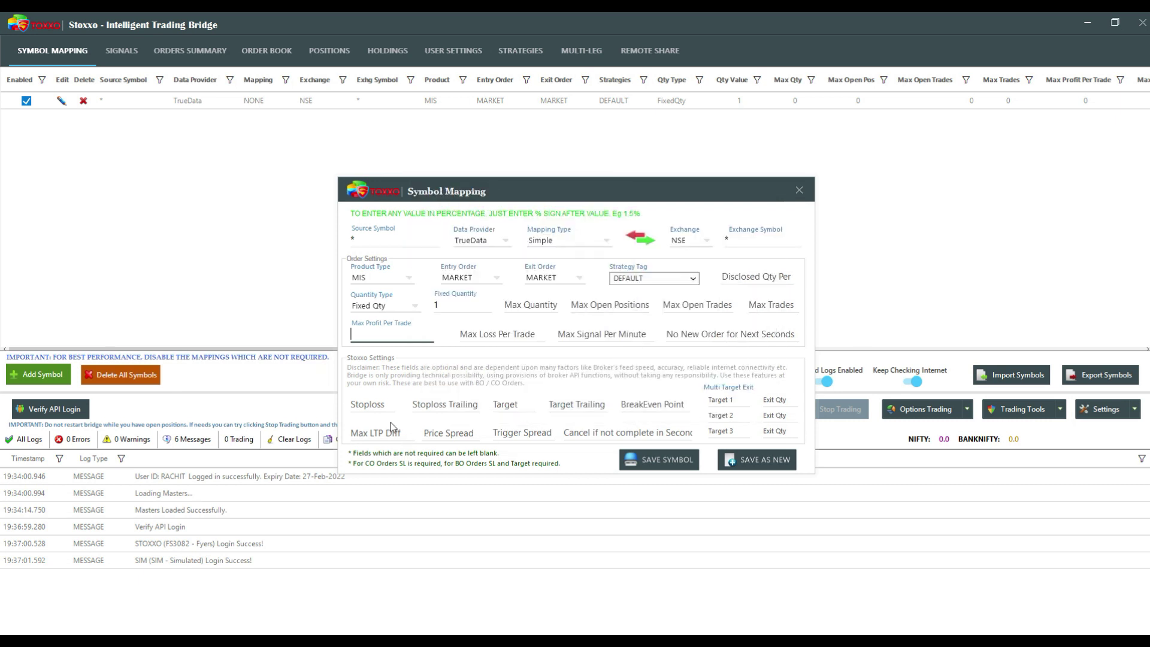
Add SIM alongside DEFAULT to the symbol mapping's strategy tags and save the symbol.
{"action": "left_click", "coordinate": [652, 279]}
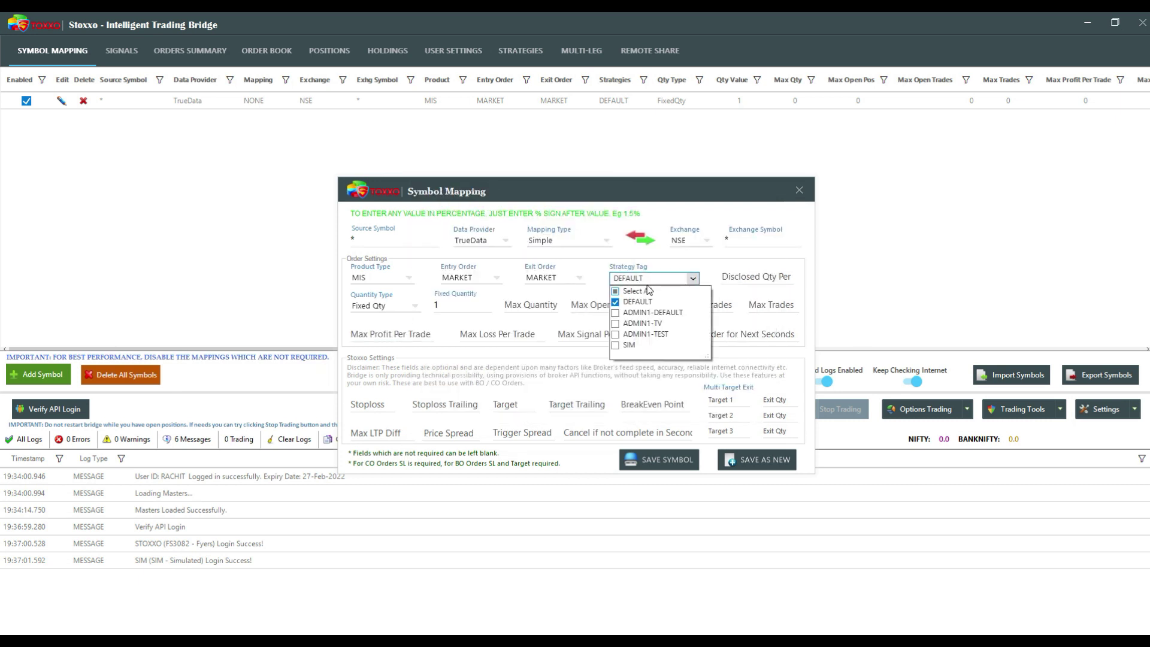
{"action": "left_click", "coordinate": [640, 345]}
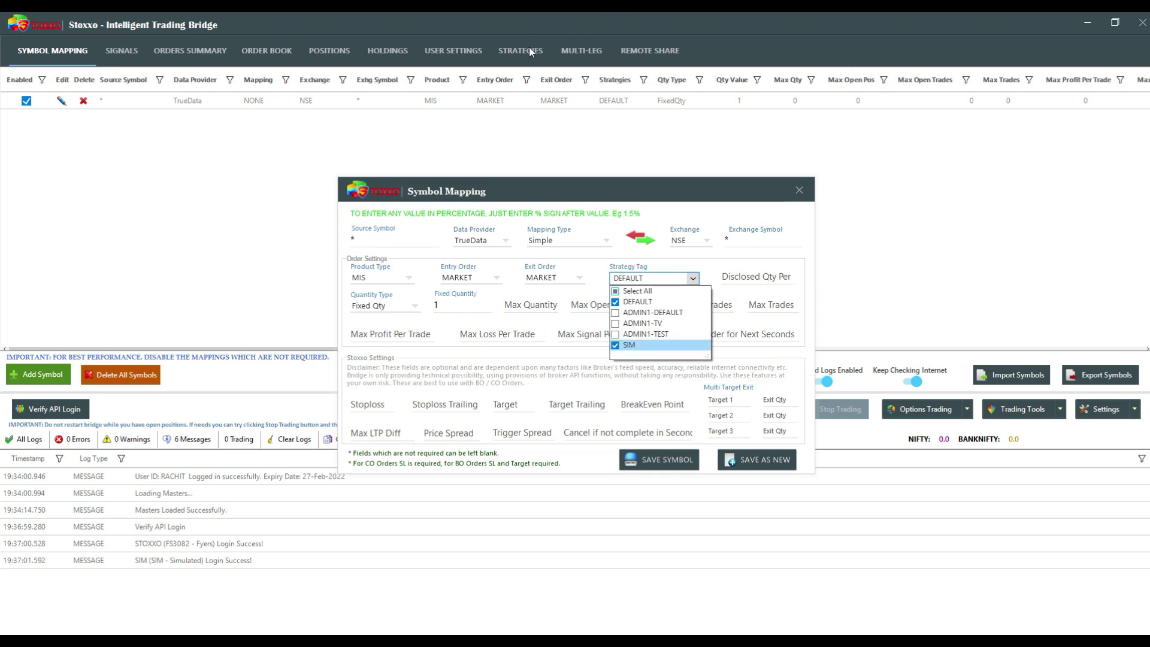
{"action": "left_click", "coordinate": [638, 256]}
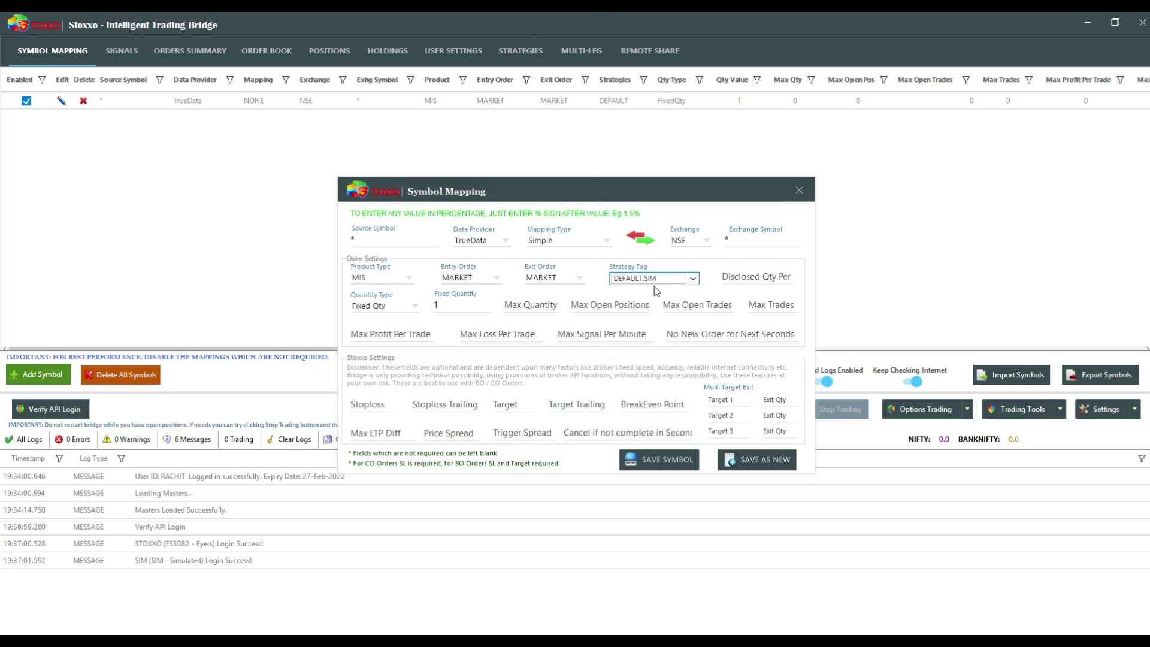
{"action": "left_click", "coordinate": [672, 466]}
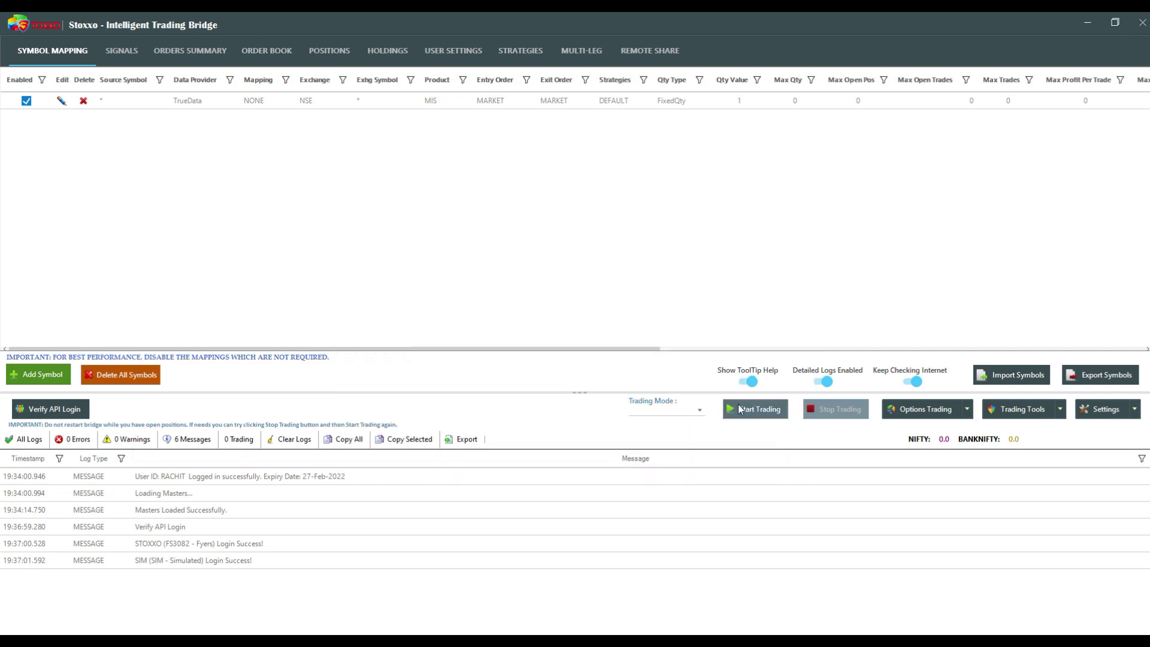
Set the trading mode to Live.
{"action": "left_click", "coordinate": [700, 409]}
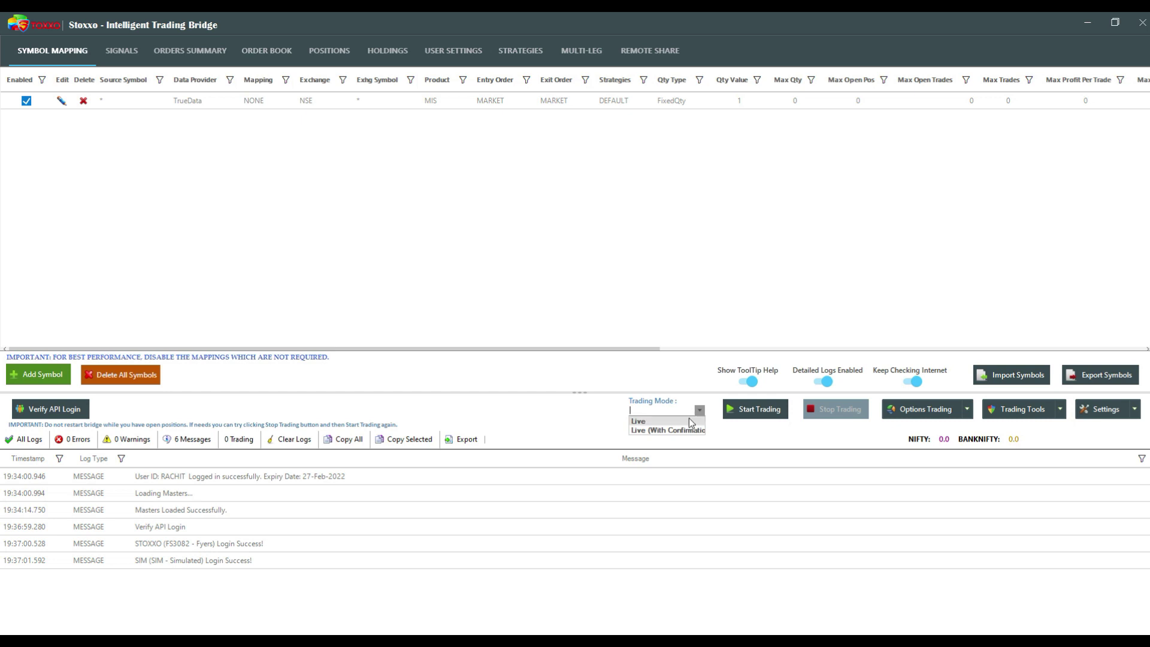
{"action": "left_click", "coordinate": [690, 418]}
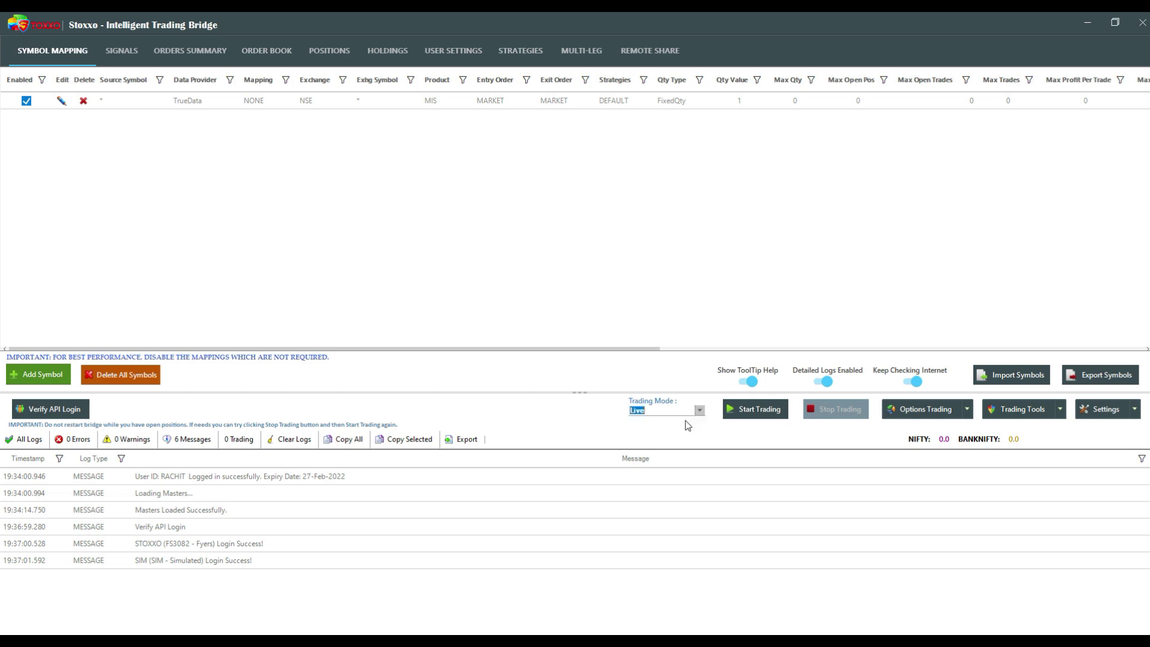
Start live trading and clear all entries from the message log.
{"action": "left_click", "coordinate": [743, 413]}
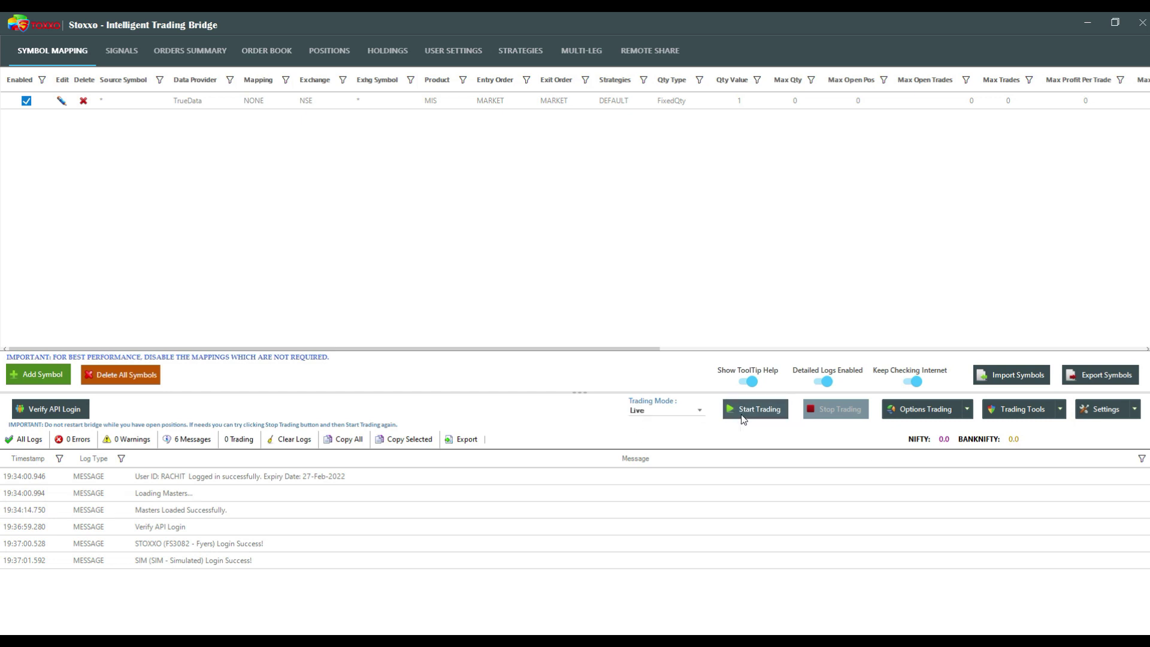
{"action": "left_click", "coordinate": [293, 441]}
{"action": "left_click", "coordinate": [591, 367]}
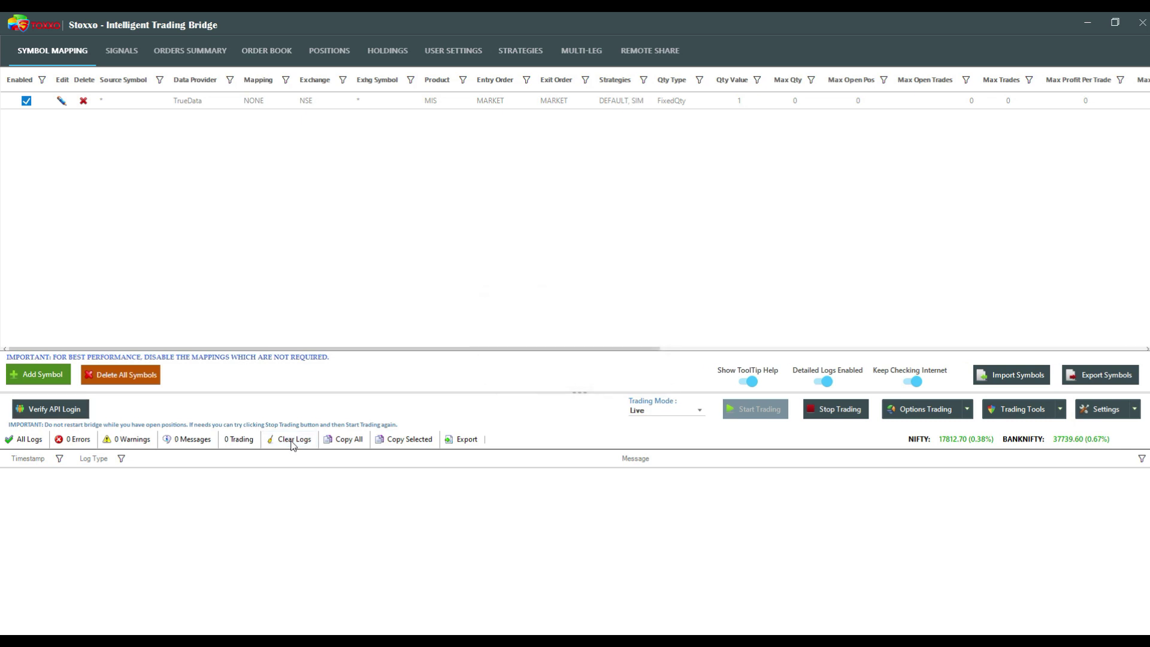
Examine the strategy tags and their user accounts, the user settings with broker logins, and the order book.
{"action": "left_click", "coordinate": [523, 49]}
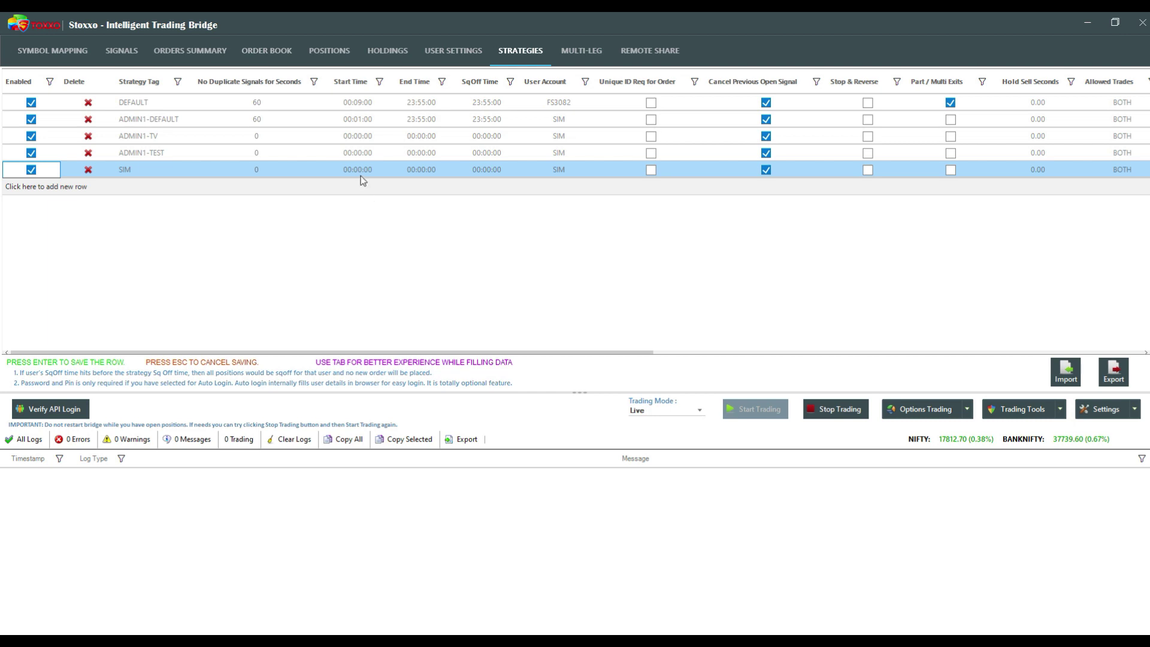
{"action": "left_click", "coordinate": [151, 103]}
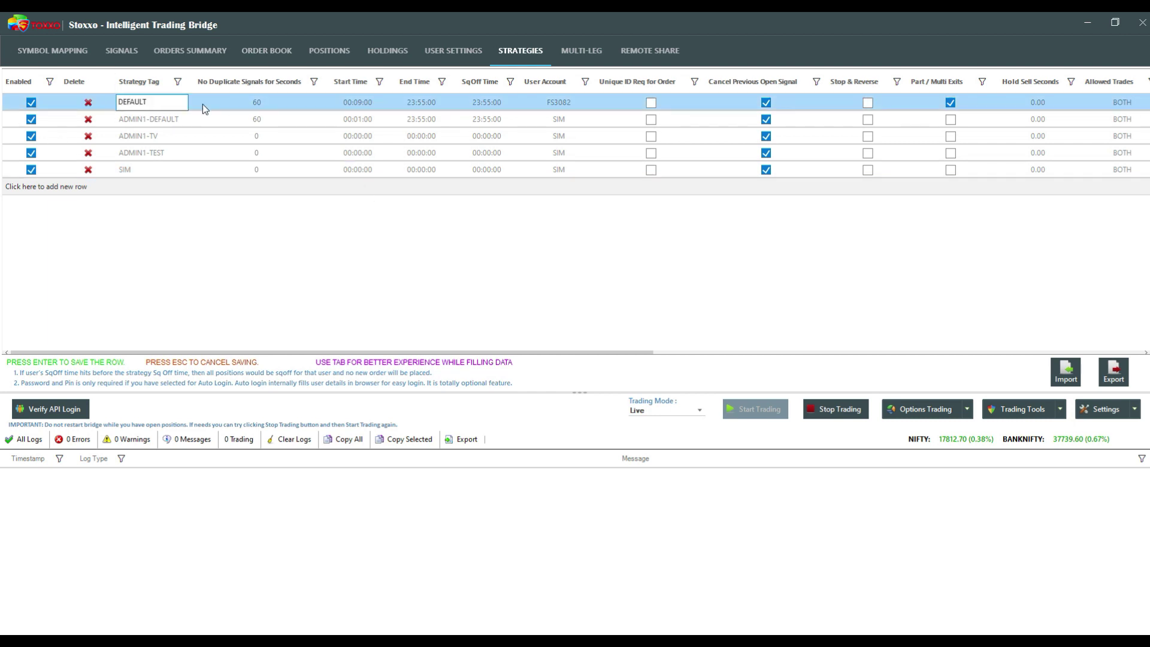
{"action": "key", "text": "Return"}
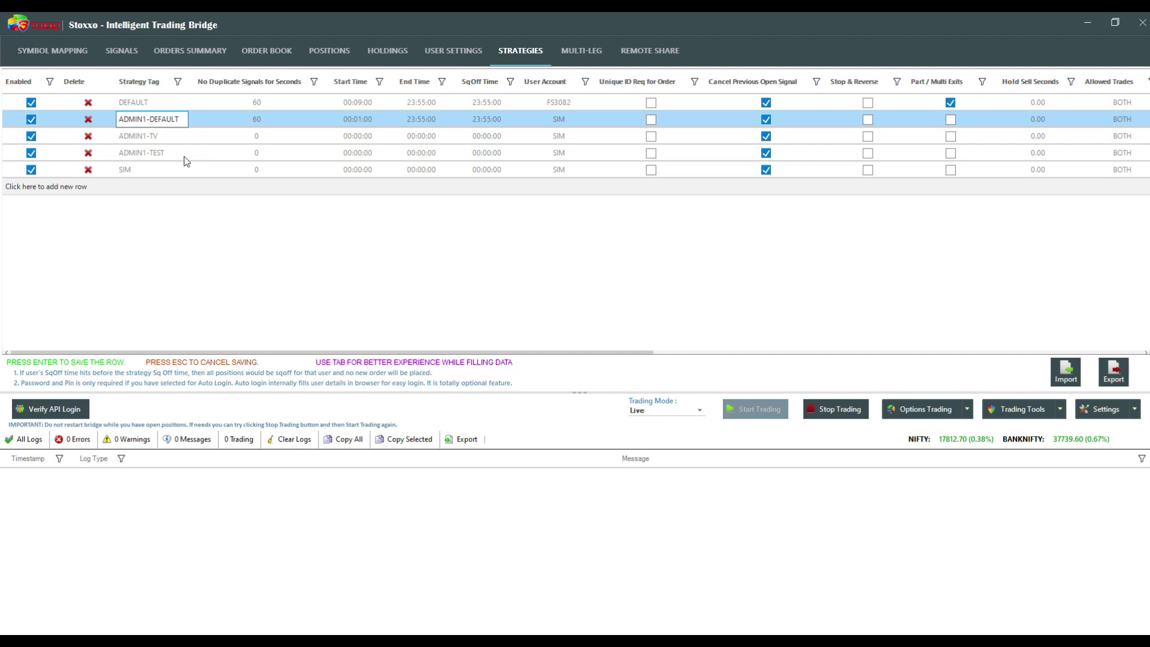
{"action": "left_click", "coordinate": [461, 48]}
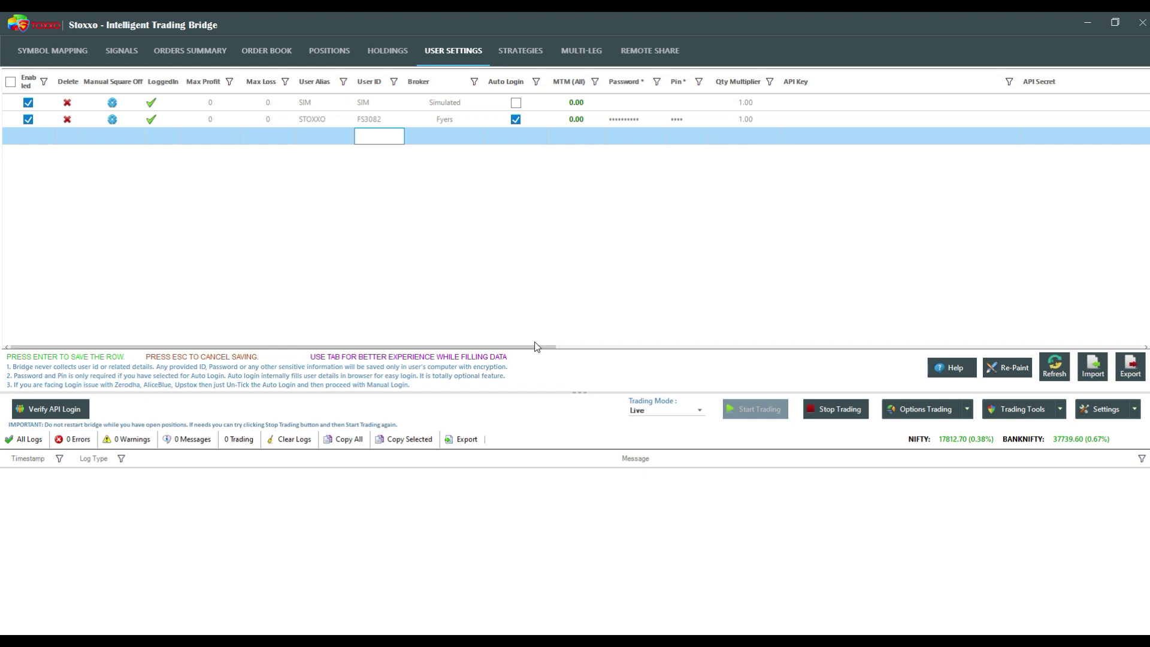
{"action": "mouse_move", "coordinate": [312, 85]}
{"action": "left_mouse_down"}
{"action": "mouse_move", "coordinate": [394, 91]}
{"action": "mouse_move", "coordinate": [313, 83]}
{"action": "left_mouse_up"}
{"action": "left_click", "coordinate": [268, 54]}
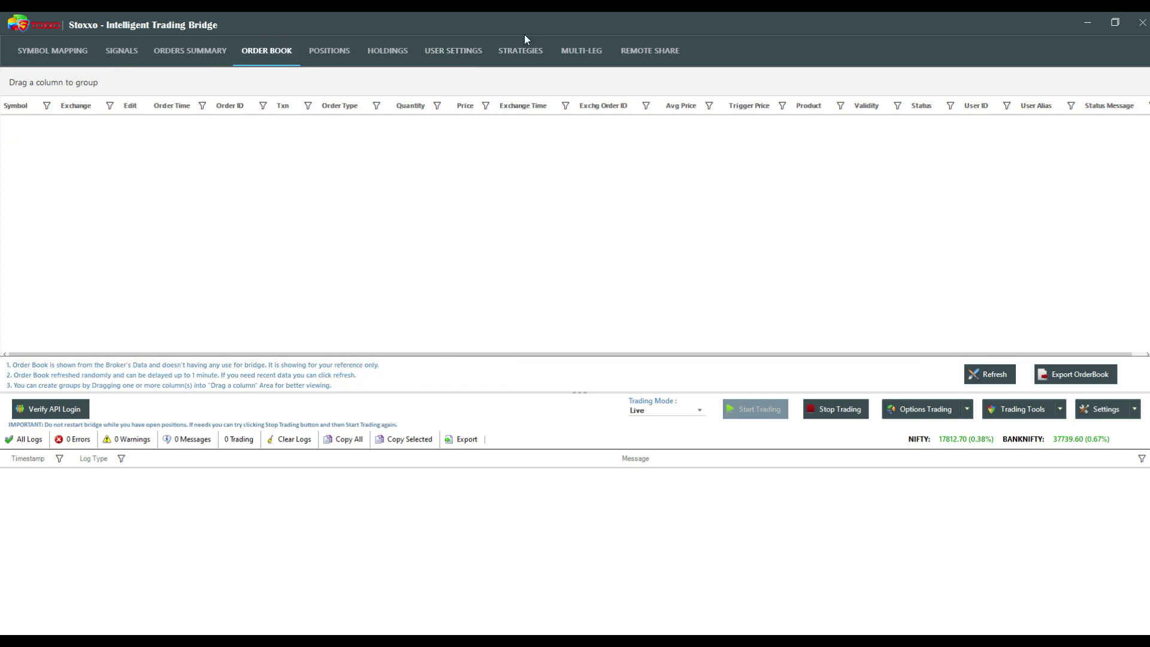
{"action": "left_click", "coordinate": [472, 58]}
{"action": "left_click", "coordinate": [503, 49]}
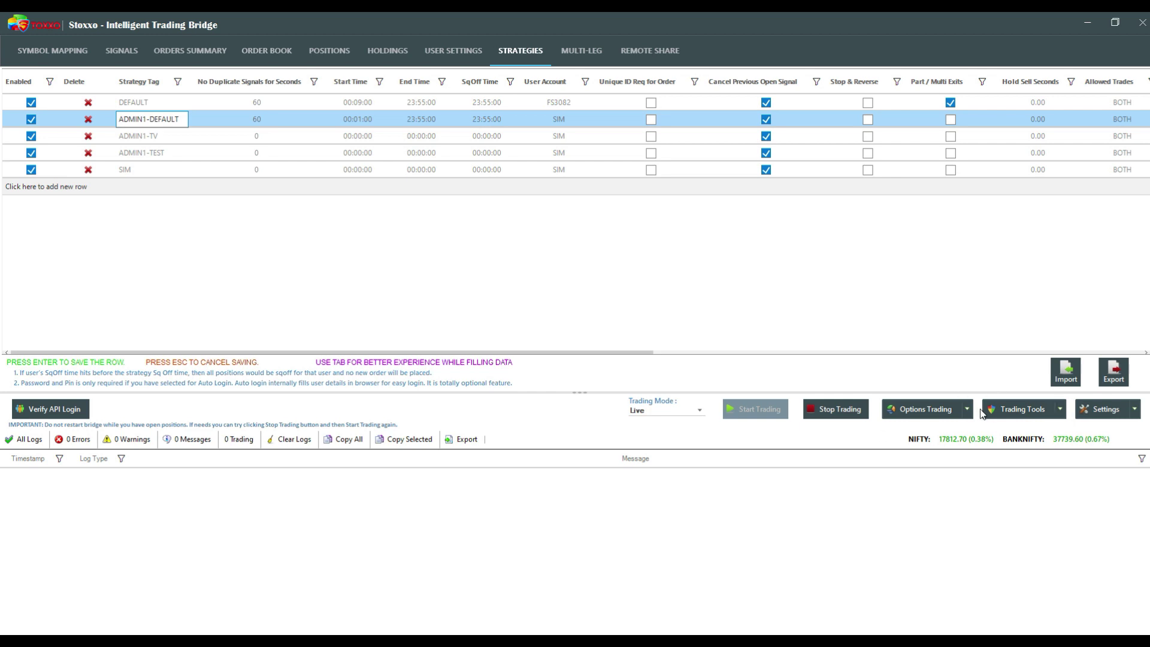
Open two Quick Trade Panels from the trading tools.
{"action": "left_click", "coordinate": [1005, 409]}
{"action": "left_click", "coordinate": [1016, 426]}
{"action": "left_click", "coordinate": [1023, 409]}
{"action": "left_click", "coordinate": [1025, 427]}
Go to the desktop and launch the Tickmill MT4 Client Terminal.
{"action": "key", "text": "super+d"}
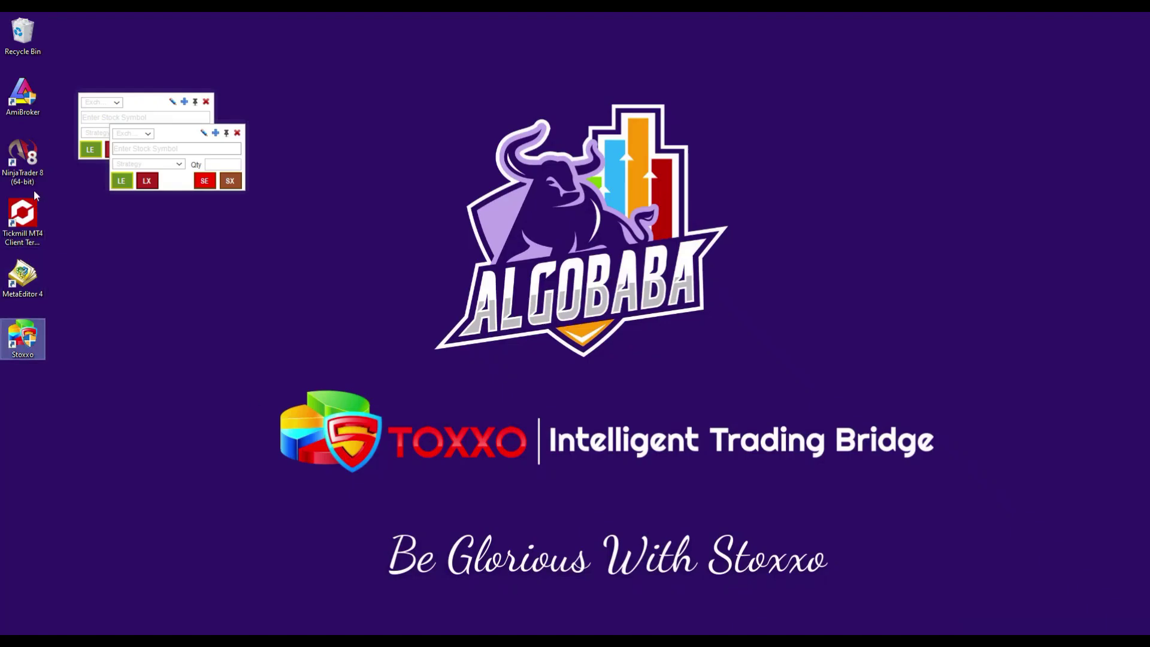
{"action": "double_click", "coordinate": [24, 217]}
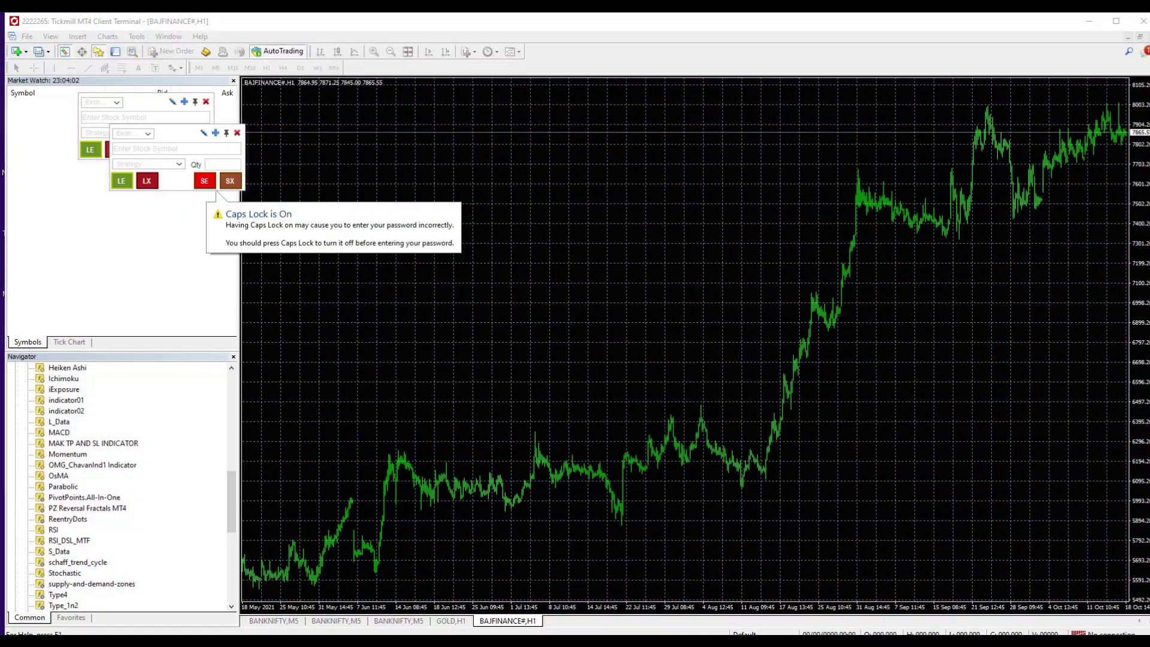
{"action": "left_click", "coordinate": [362, 117]}
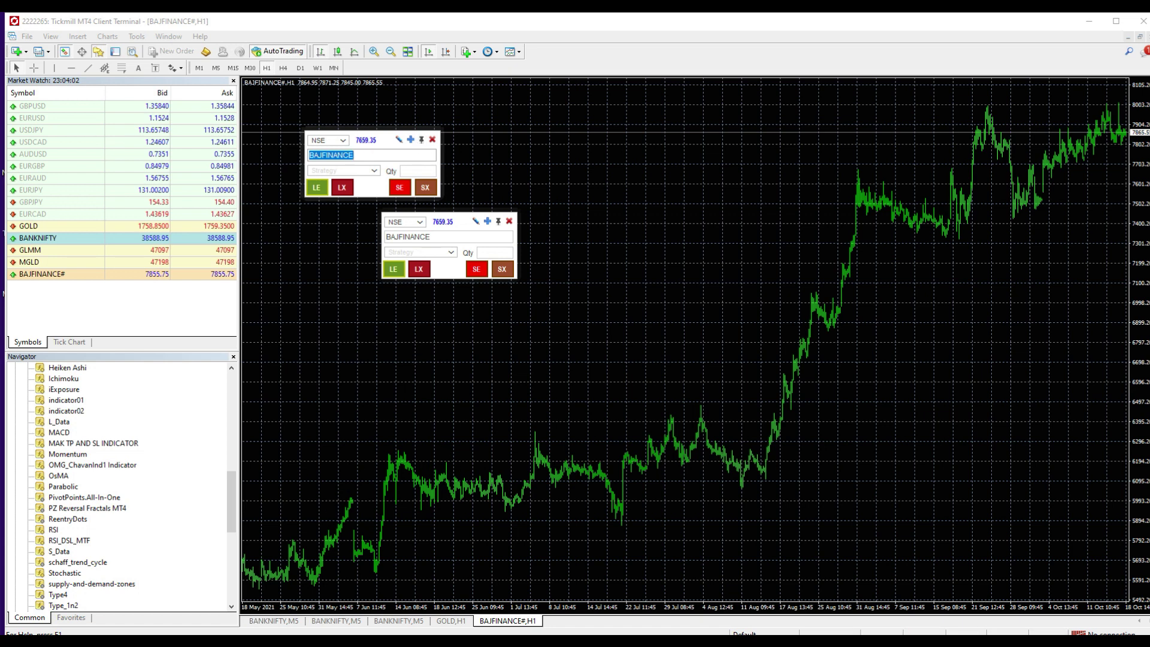
Switch to the Stoxxo document in the browser and place both quick trade panels one above the other beside the text.
{"action": "key", "text": "alt+Tab"}
{"action": "left_click_drag", "start_coordinate": [374, 138], "coordinate": [947, 183]}
{"action": "left_click_drag", "start_coordinate": [459, 234], "coordinate": [954, 281]}
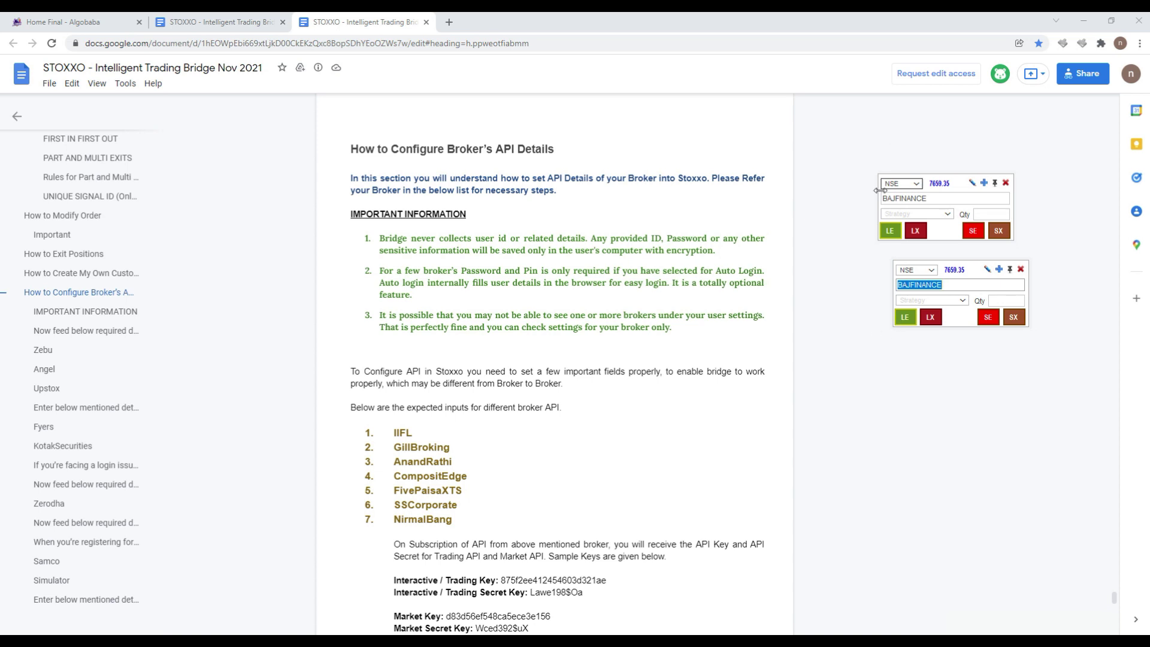
Set the upper quick trade panel to exchange NFO and symbol BANKNIFTY 13 JAN22 33700.0 CE.
{"action": "left_click", "coordinate": [910, 184]}
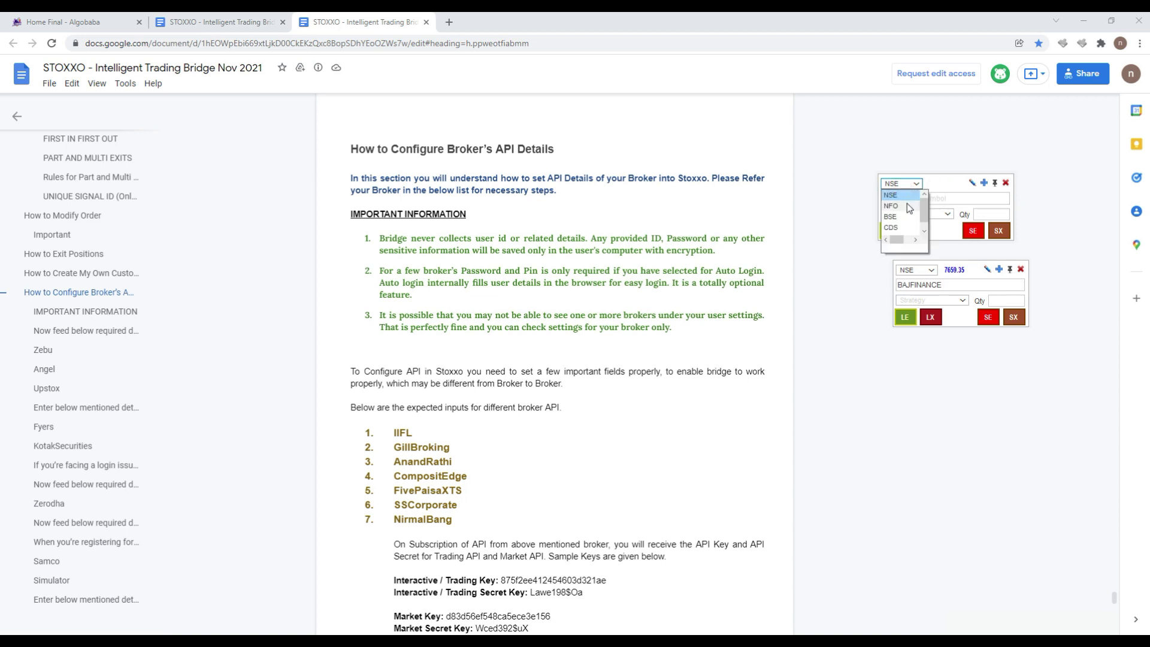
{"action": "left_click", "coordinate": [907, 203]}
{"action": "type", "text": "BANK 3"}
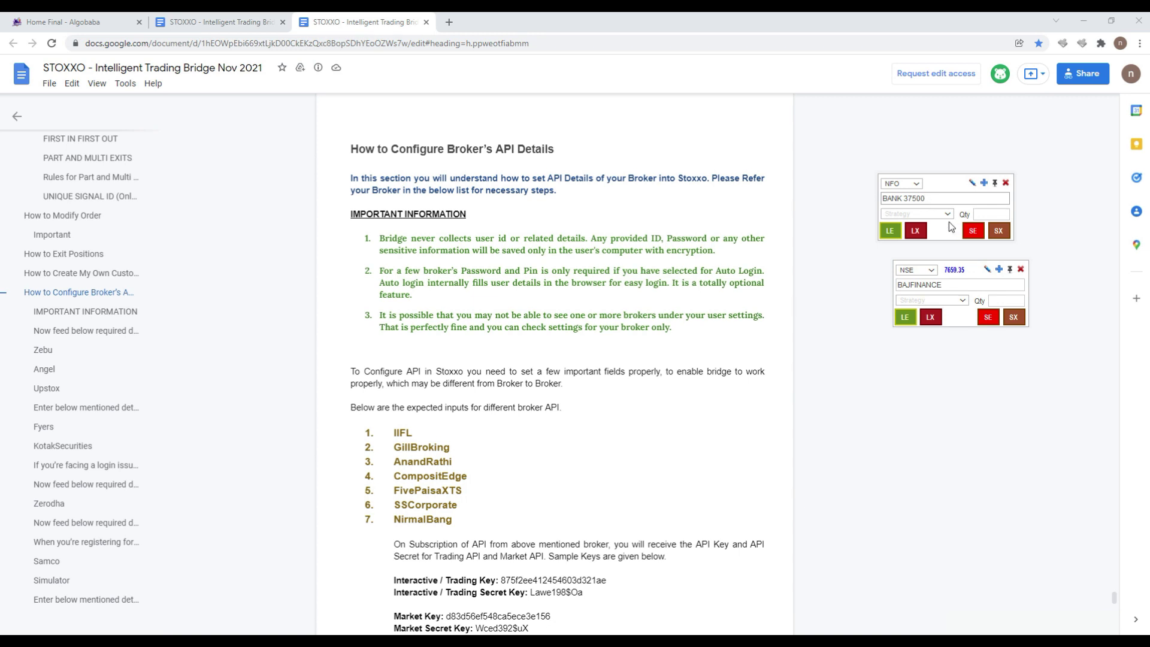
{"action": "type", "text": "7500"}
{"action": "key", "text": "BackSpace"}
{"action": "key", "text": "BackSpace"}
{"action": "key", "text": "BackSpace"}
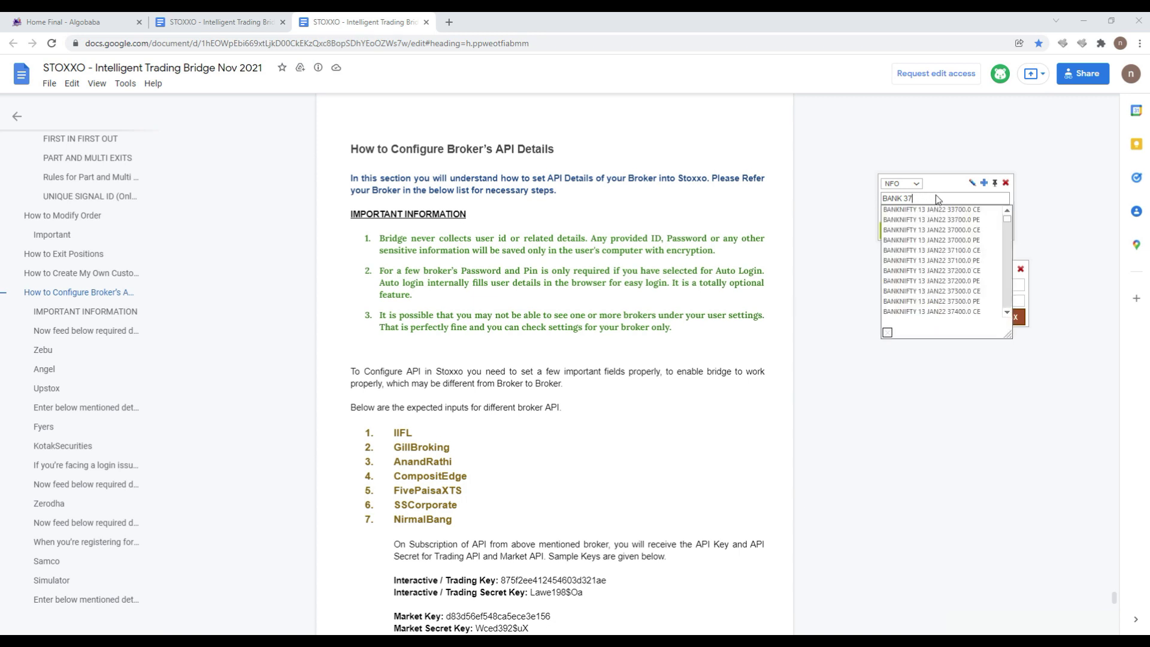
{"action": "left_click", "coordinate": [936, 210]}
Assign the DEFAULT strategy and a quantity of 20 to the BANKNIFTY 33700.0 CE panel.
{"action": "left_click", "coordinate": [913, 213]}
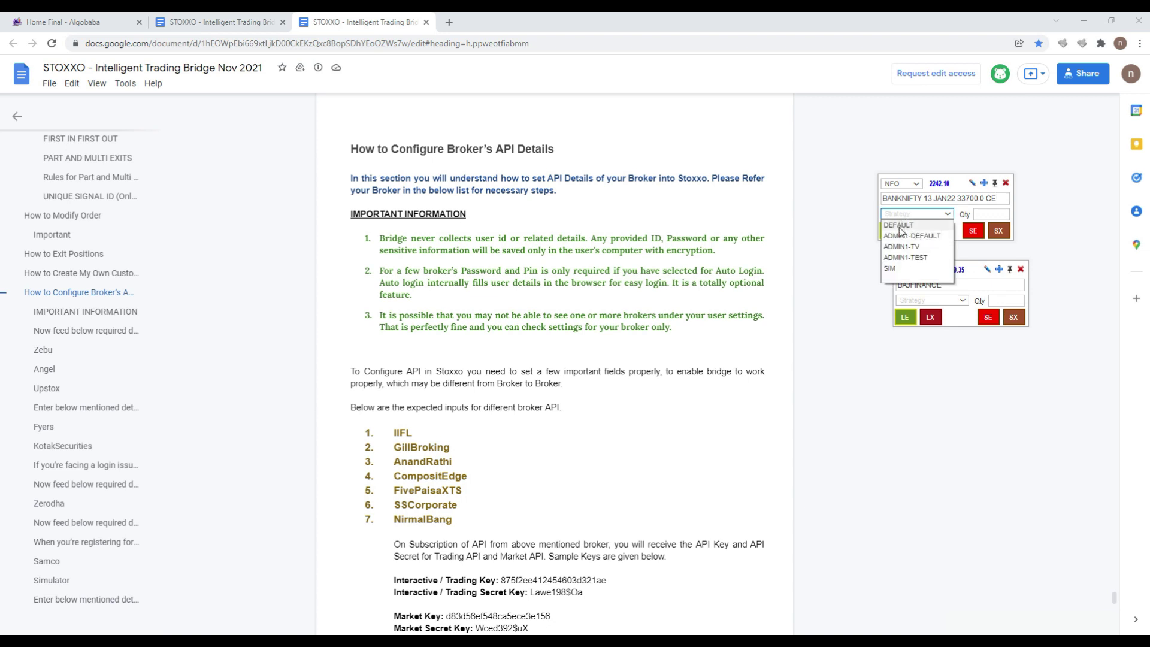
{"action": "left_click", "coordinate": [900, 225]}
{"action": "left_click", "coordinate": [993, 216]}
{"action": "type", "text": "20"}
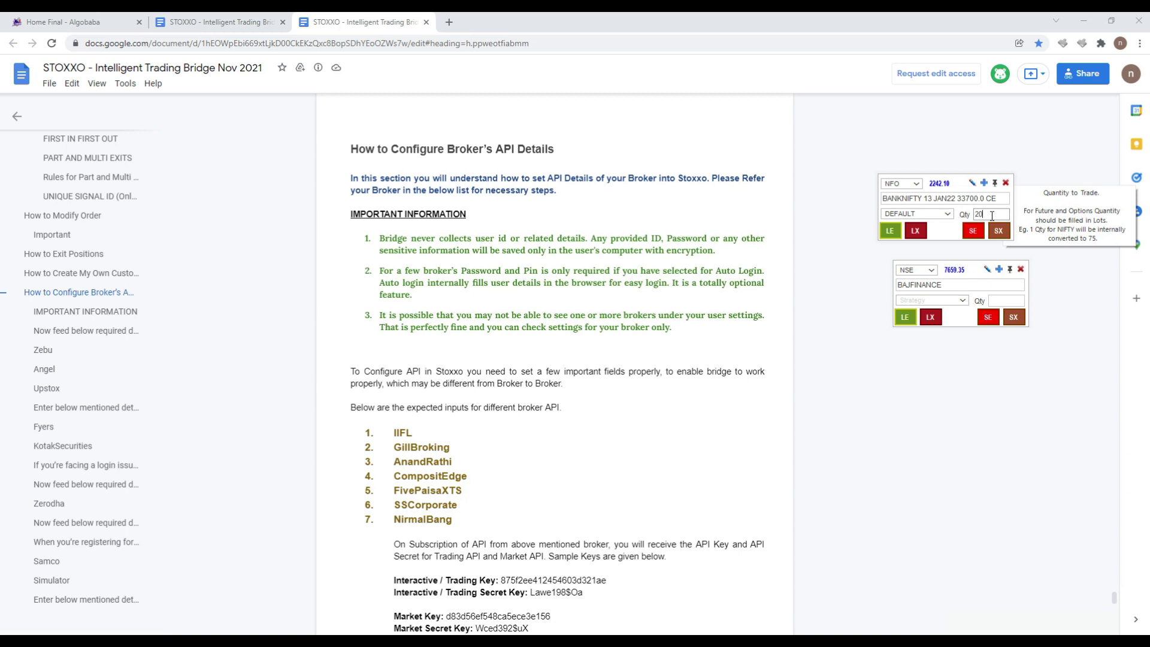
Set the lower quick trade panel to exchange NFO and symbol BANKNIFTY 13 JAN22 33000.0 PE.
{"action": "left_click", "coordinate": [925, 270]}
{"action": "left_click", "coordinate": [919, 291]}
{"action": "left_click", "coordinate": [925, 285]}
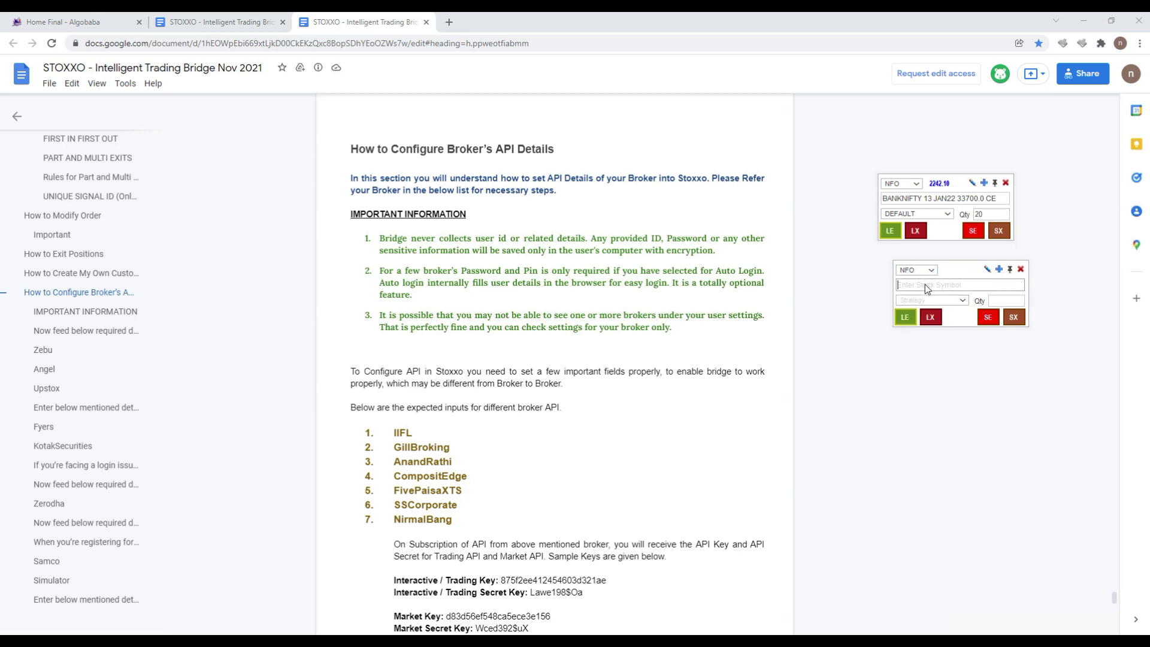
{"action": "type", "text": "BANK"}
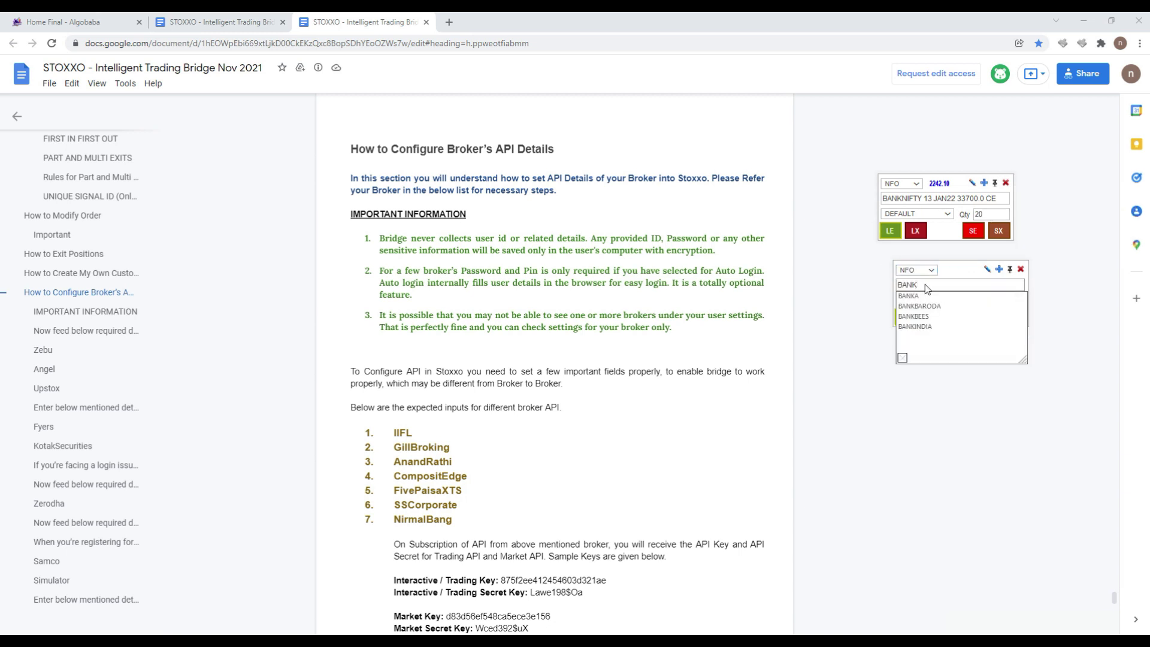
{"action": "type", "text": " 33700"}
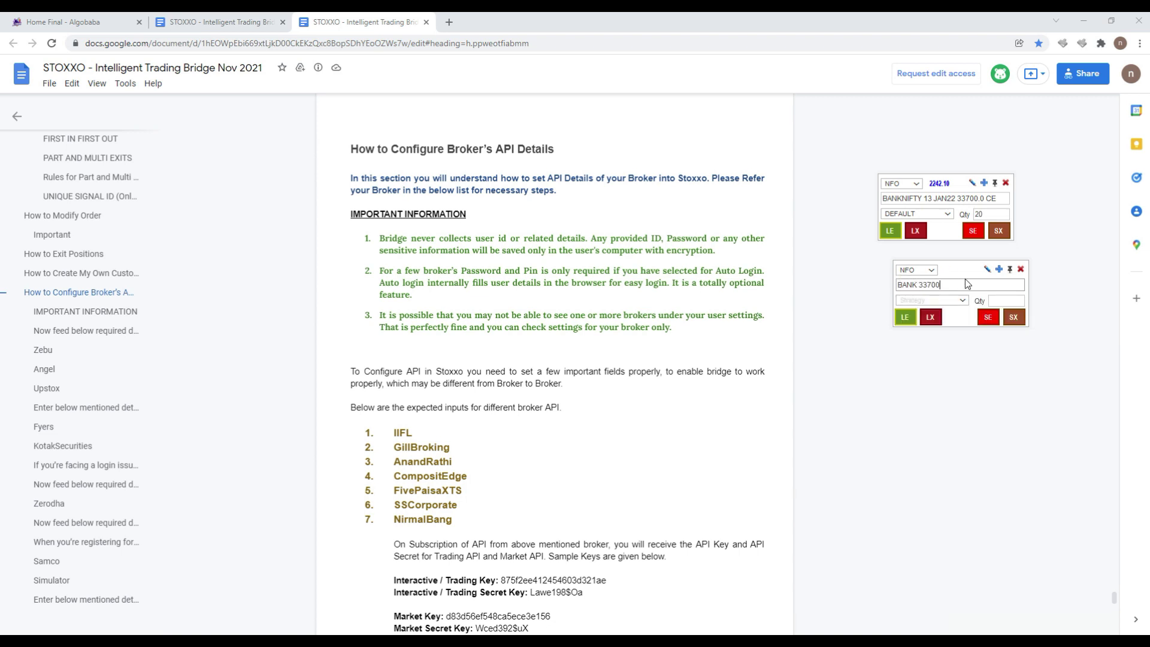
{"action": "key", "text": "BackSpace"}
{"action": "key", "text": "BackSpace"}
{"action": "key", "text": "BackSpace"}
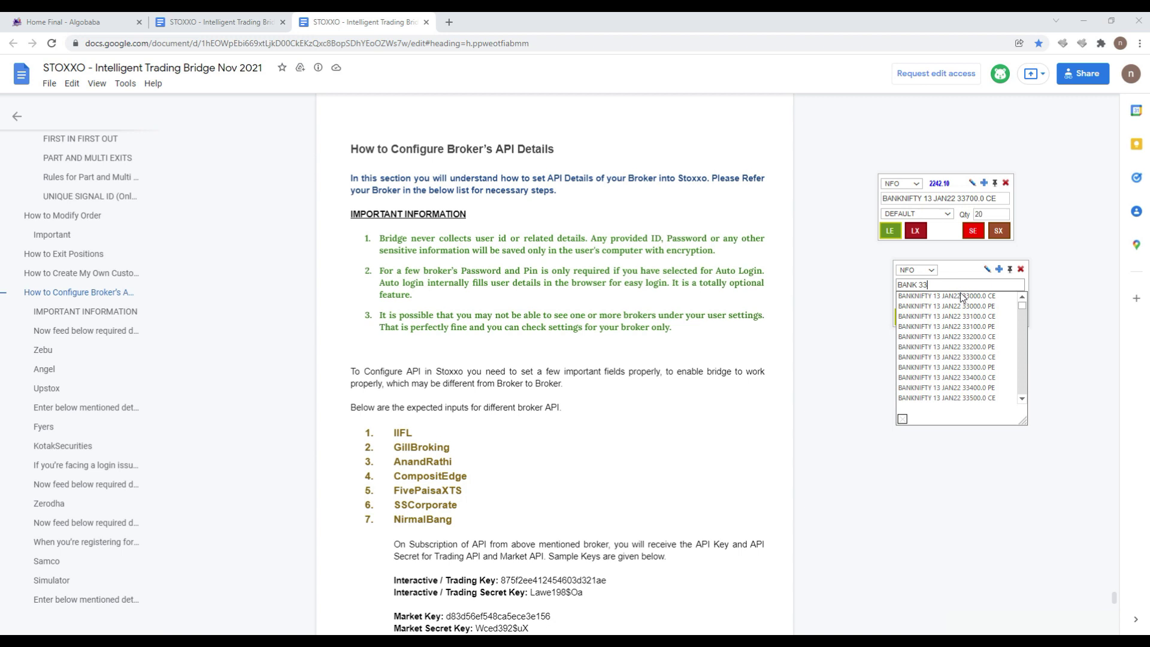
{"action": "left_click", "coordinate": [971, 306]}
Assign the DEFAULT strategy and a quantity of 20 to the BANKNIFTY 33000.0 PE panel.
{"action": "left_click", "coordinate": [934, 300]}
{"action": "left_click", "coordinate": [938, 312]}
{"action": "left_click", "coordinate": [1015, 303]}
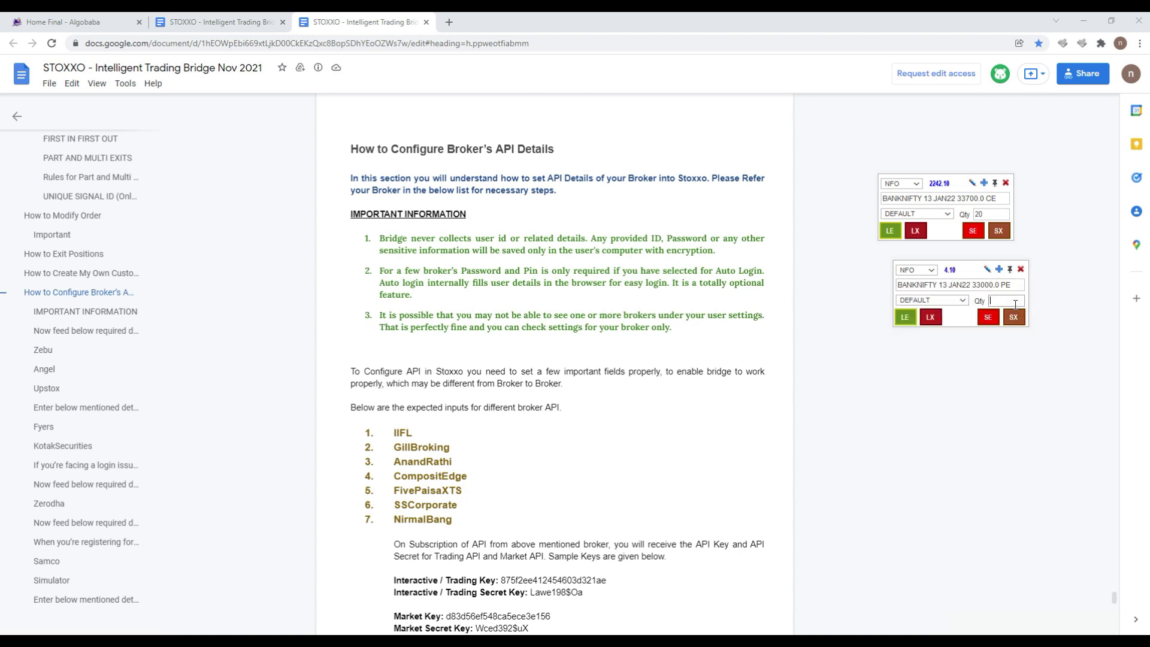
{"action": "type", "text": "20"}
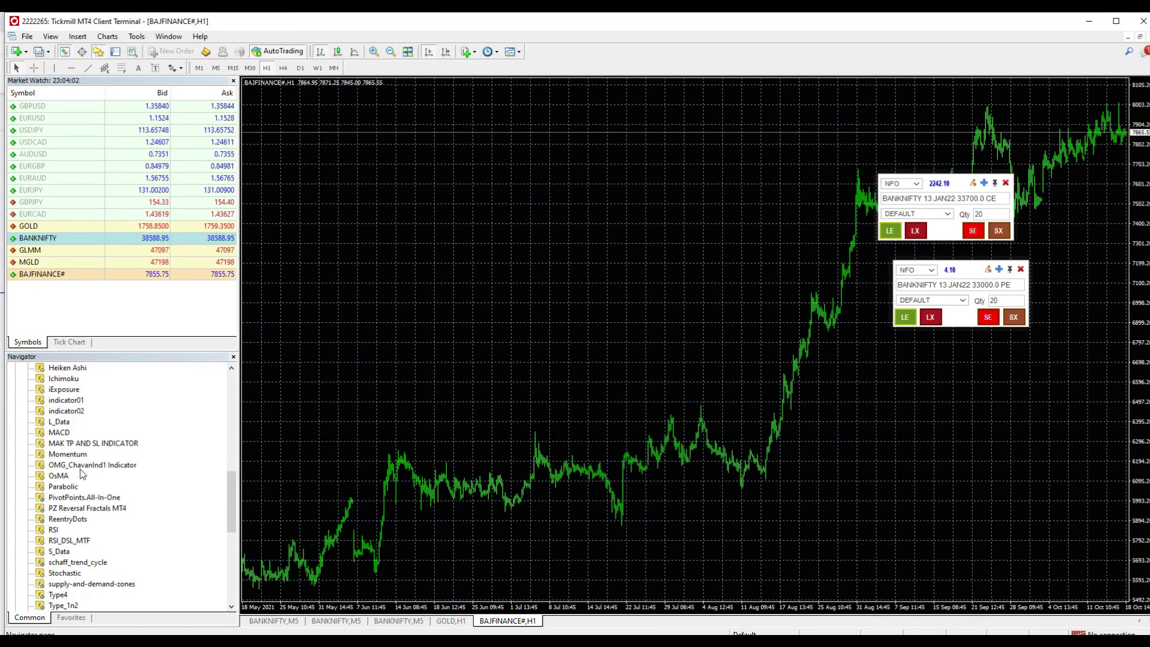
Add the indicator01 custom indicator with its default settings to the BAJFINANCE# H1 chart in MT4 and hide the chart grid.
{"action": "left_click_drag", "start_coordinate": [60, 401], "coordinate": [586, 373]}
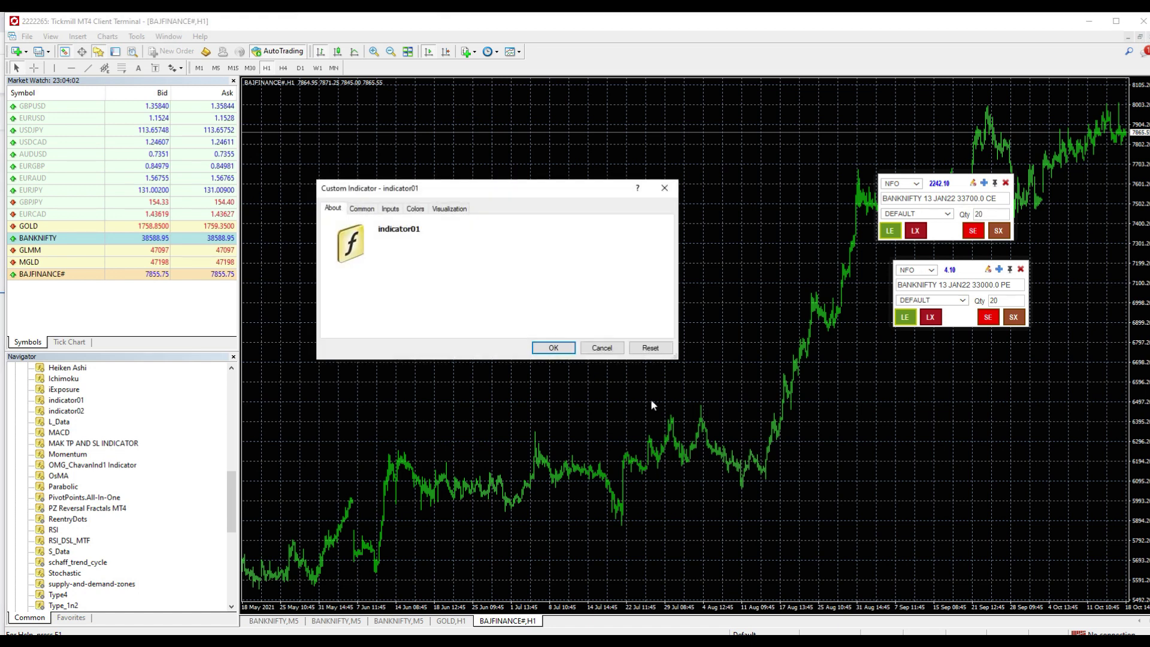
{"action": "left_click", "coordinate": [554, 347]}
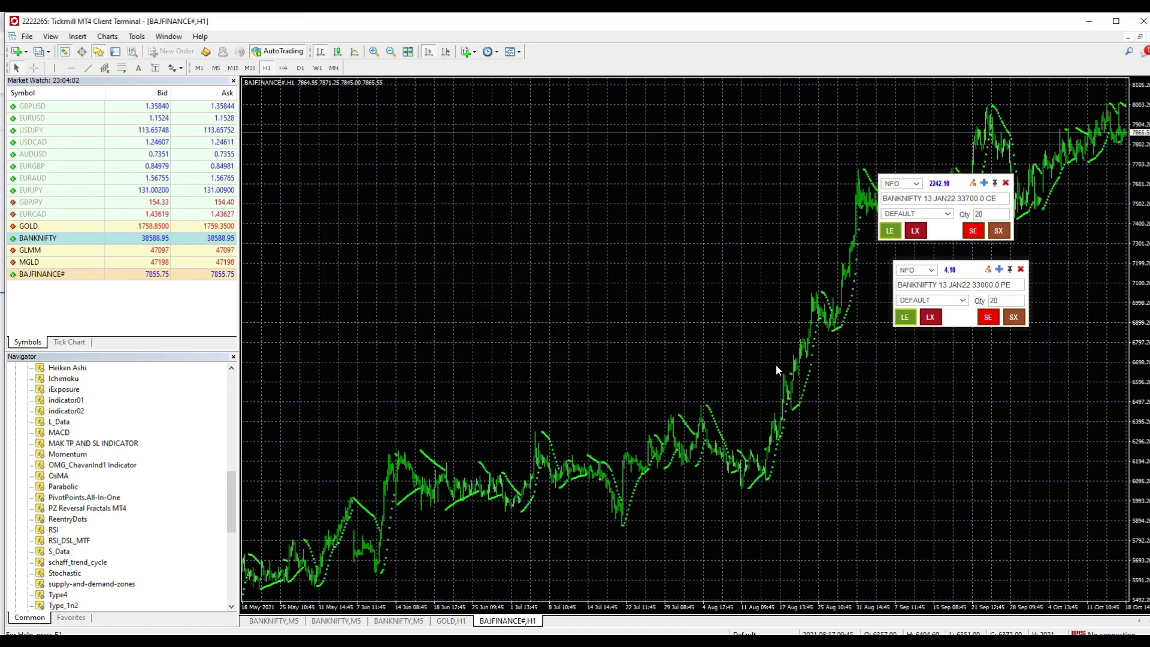
{"action": "key", "text": "ctrl+g"}
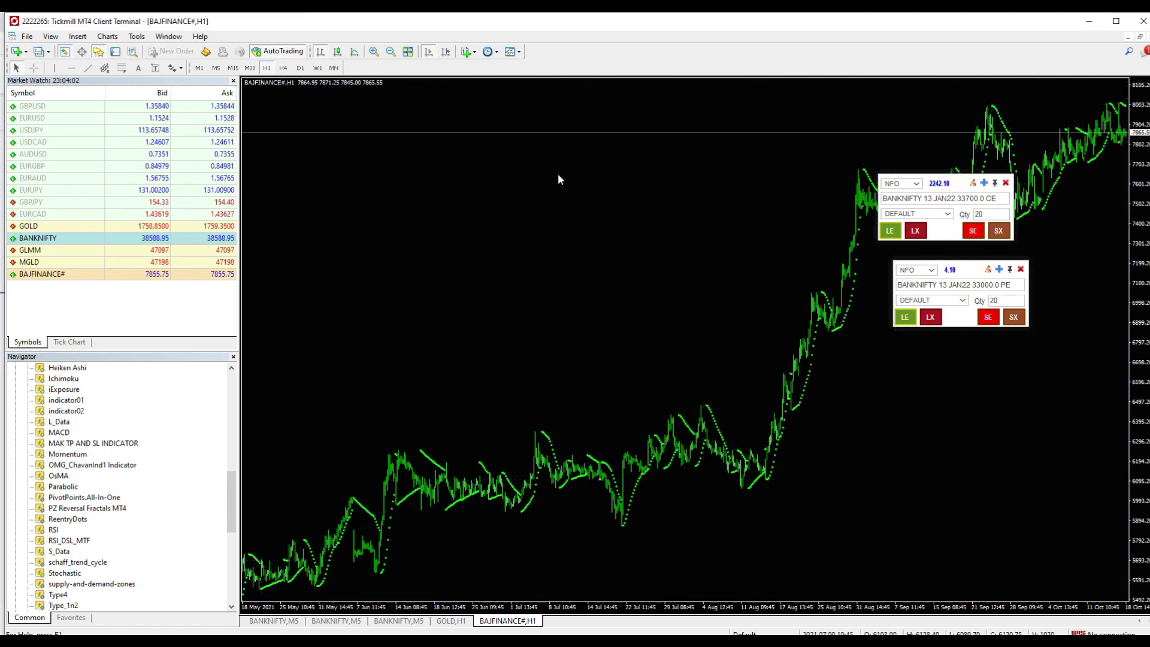
With the two quick trade panels side by side over the chart, send LE and SE orders from each and close both panels.
{"action": "left_click_drag", "start_coordinate": [960, 183], "coordinate": [427, 161]}
{"action": "left_click_drag", "start_coordinate": [973, 272], "coordinate": [563, 173]}
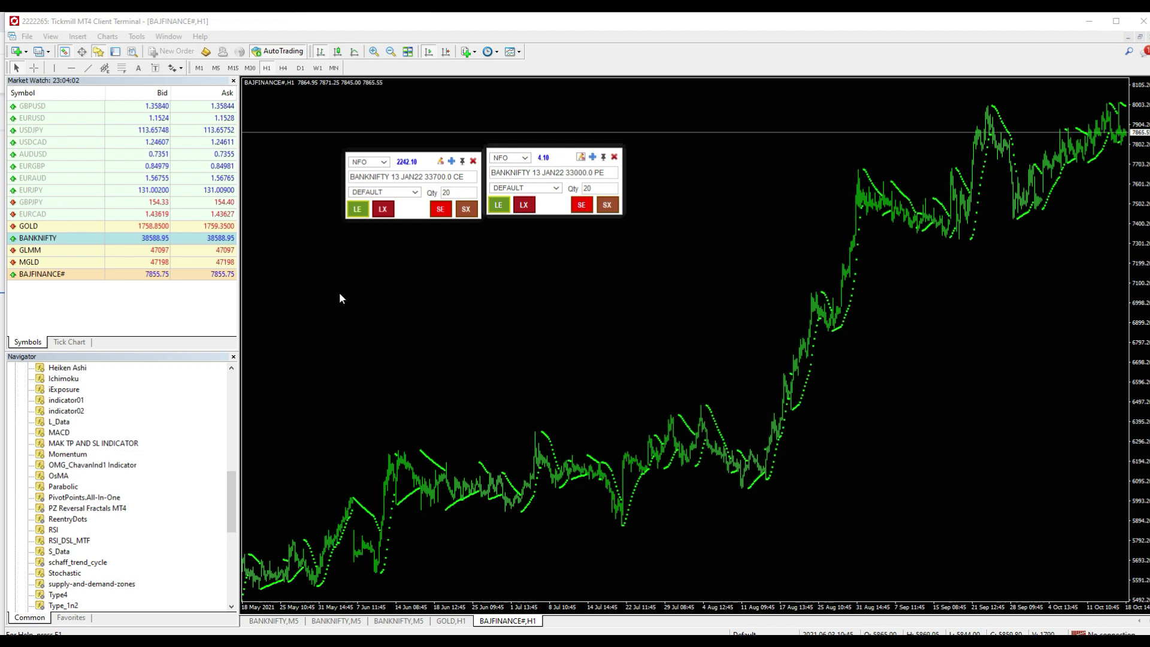
{"action": "left_click", "coordinate": [358, 209]}
{"action": "left_click", "coordinate": [499, 206]}
{"action": "left_click", "coordinate": [439, 210]}
{"action": "left_click", "coordinate": [586, 207]}
{"action": "left_click", "coordinate": [614, 157]}
{"action": "left_click", "coordinate": [472, 161]}
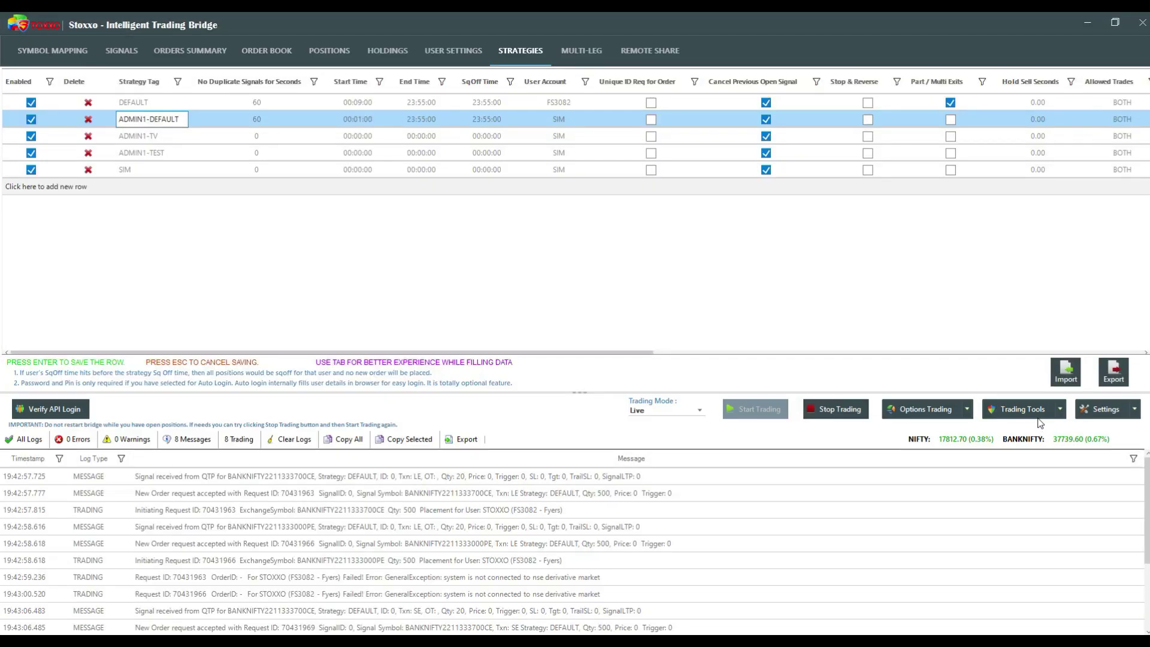
Open four new Quick Trade Panels in Stoxxo.
{"action": "left_click", "coordinate": [1025, 408]}
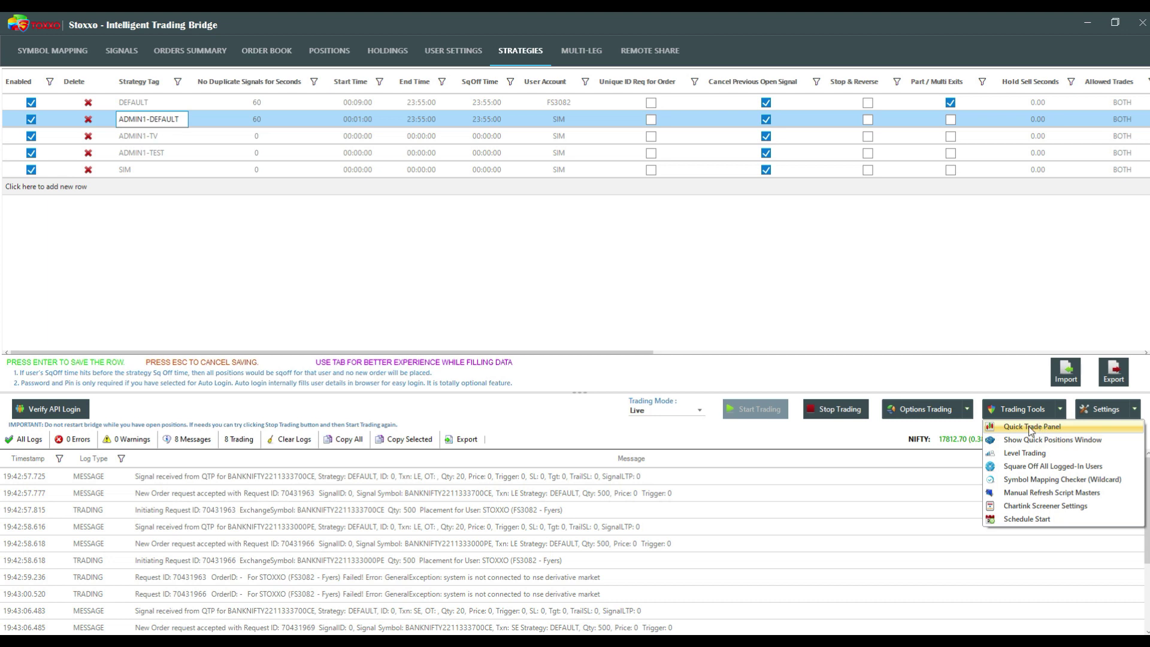
{"action": "left_click", "coordinate": [947, 420]}
{"action": "left_click", "coordinate": [947, 419]}
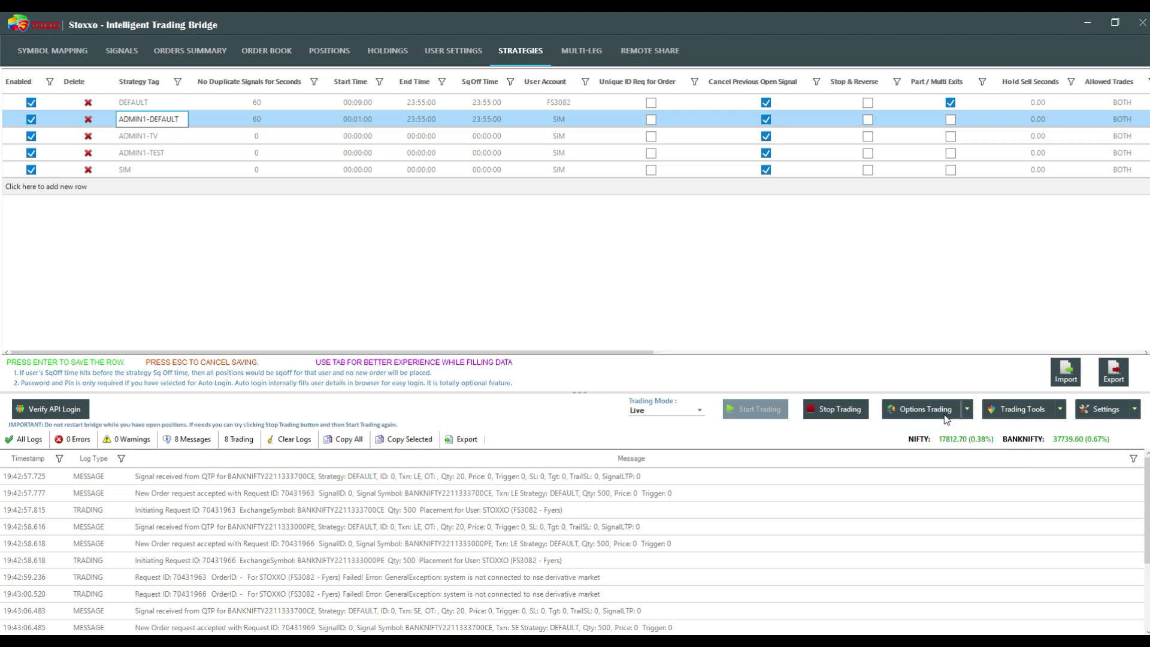
{"action": "left_click", "coordinate": [1013, 418]}
{"action": "left_click", "coordinate": [1019, 439]}
{"action": "left_click", "coordinate": [1023, 411]}
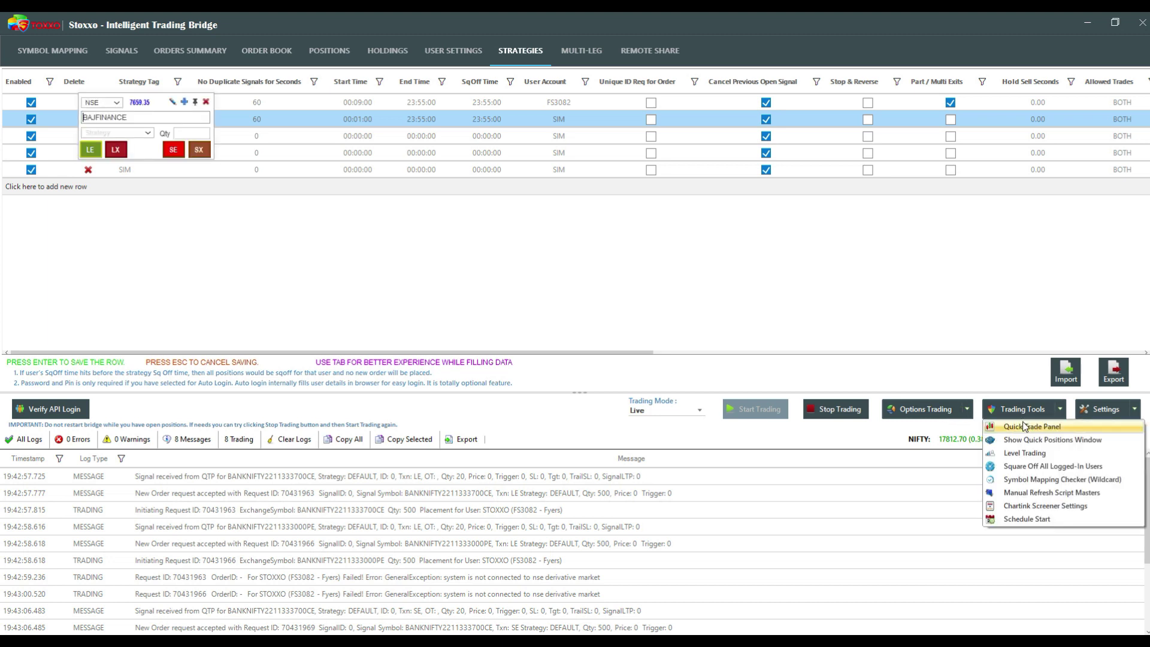
{"action": "left_click", "coordinate": [1026, 426]}
{"action": "left_click", "coordinate": [1023, 411]}
{"action": "left_click", "coordinate": [1026, 426]}
{"action": "left_click", "coordinate": [1022, 411]}
{"action": "left_click", "coordinate": [1032, 426]}
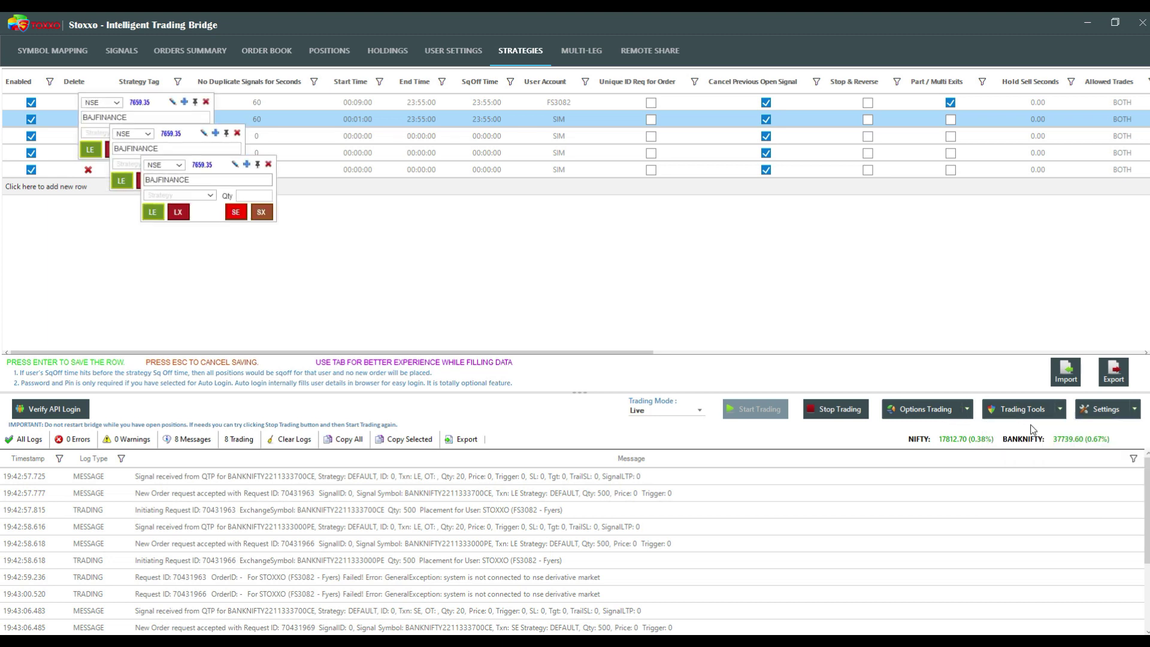
Spread the four overlapping Quick Trade Panels in a single row below the strategy rows.
{"action": "left_click_drag", "start_coordinate": [100, 57], "coordinate": [573, 234]}
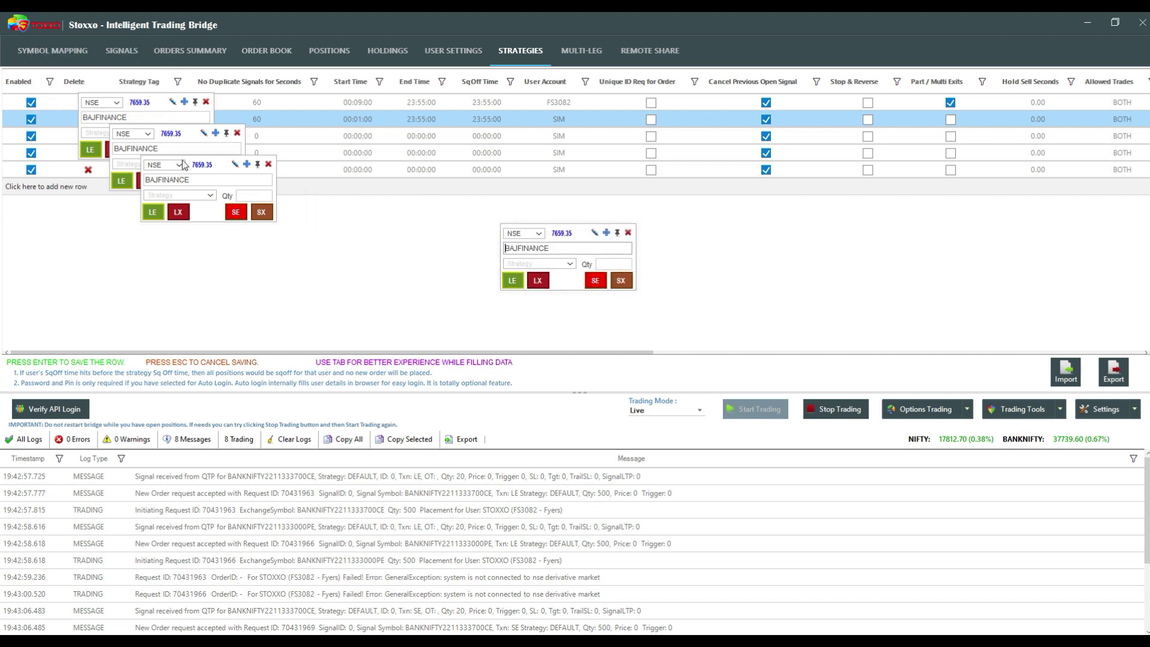
{"action": "left_click_drag", "start_coordinate": [207, 163], "coordinate": [413, 235]}
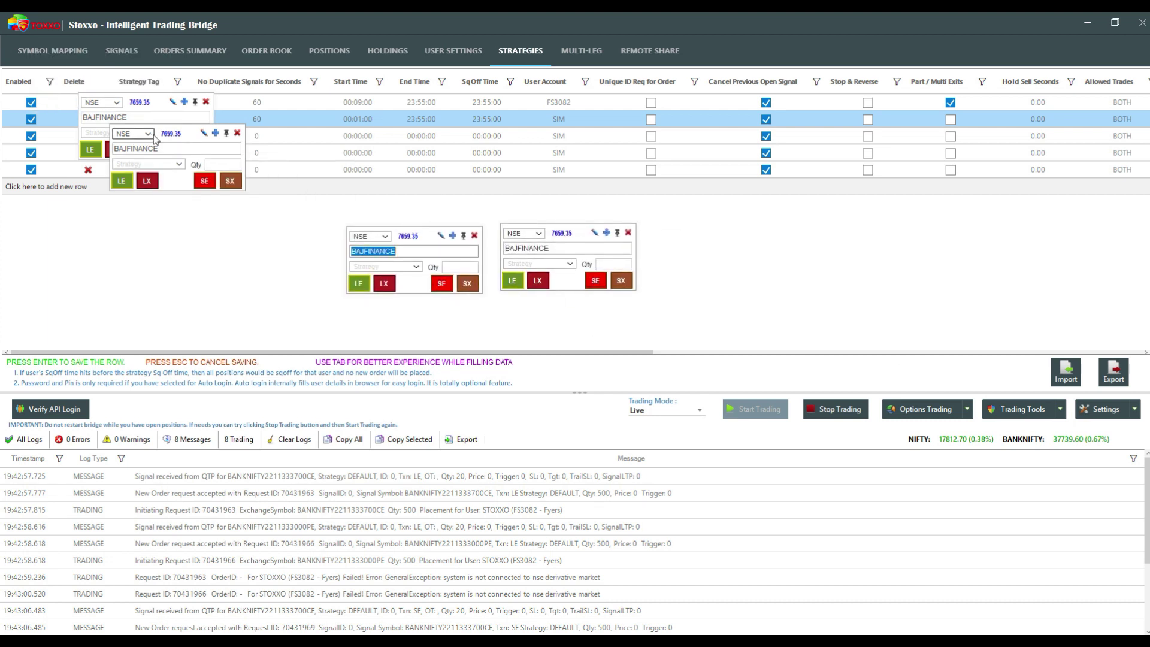
{"action": "left_click_drag", "start_coordinate": [171, 136], "coordinate": [258, 238]}
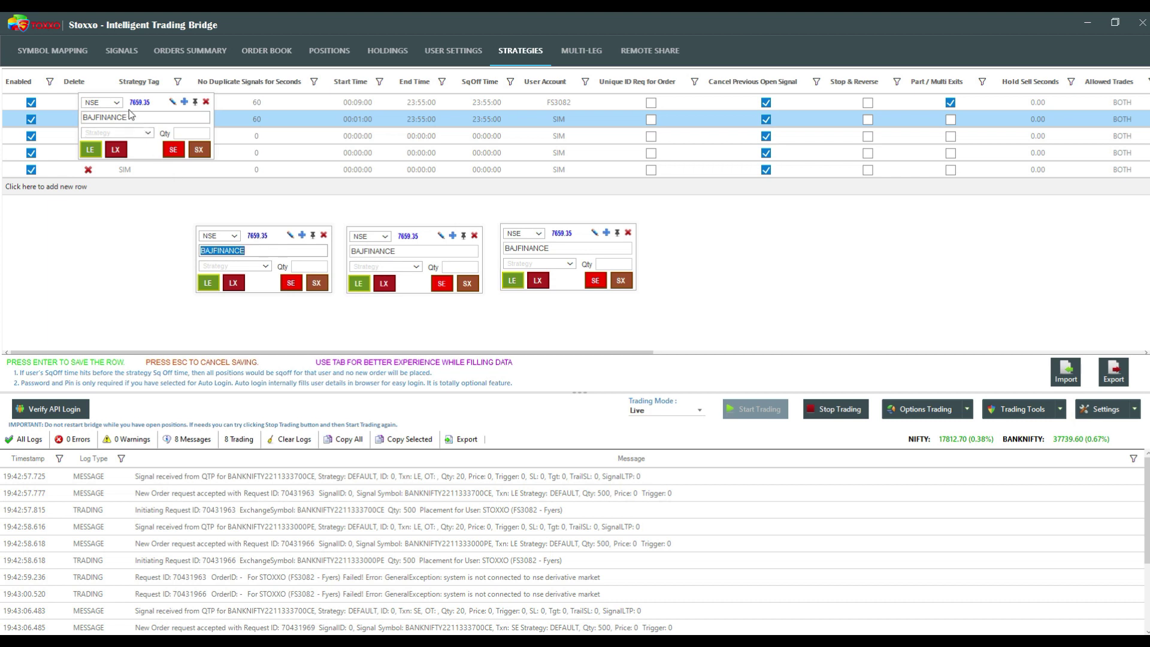
{"action": "left_click_drag", "start_coordinate": [138, 108], "coordinate": [111, 239]}
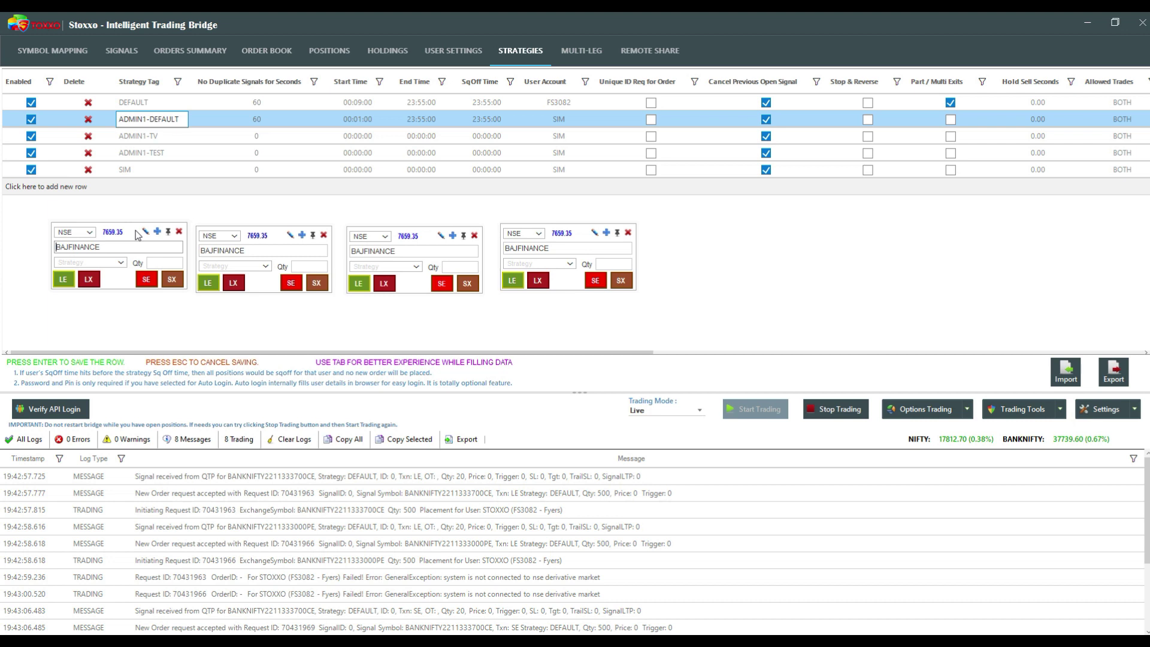
Close all four BAJFINANCE Quick Trade Panels.
{"action": "left_click", "coordinate": [179, 231]}
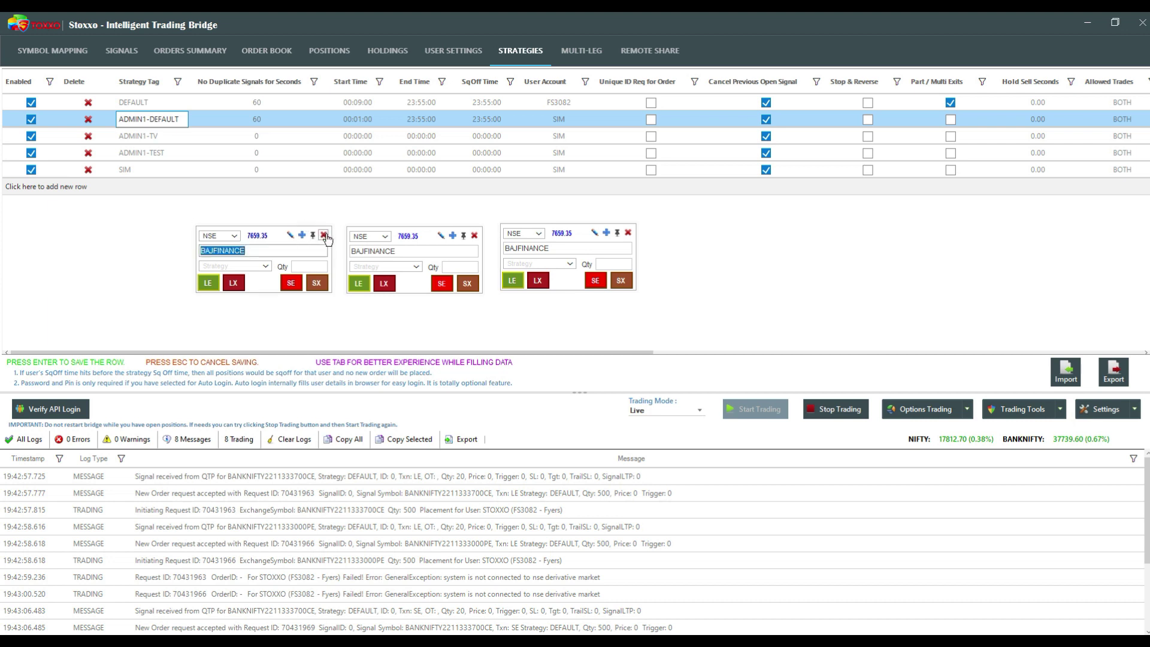
{"action": "left_click", "coordinate": [324, 235]}
{"action": "left_click", "coordinate": [475, 236]}
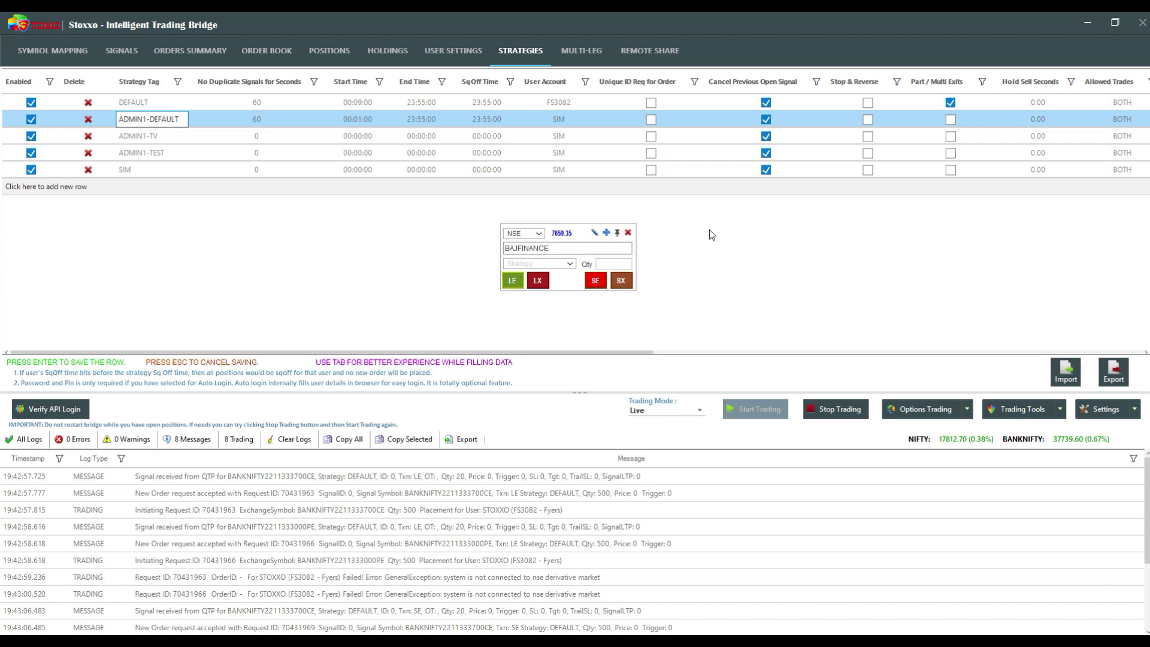
{"action": "left_click", "coordinate": [628, 233]}
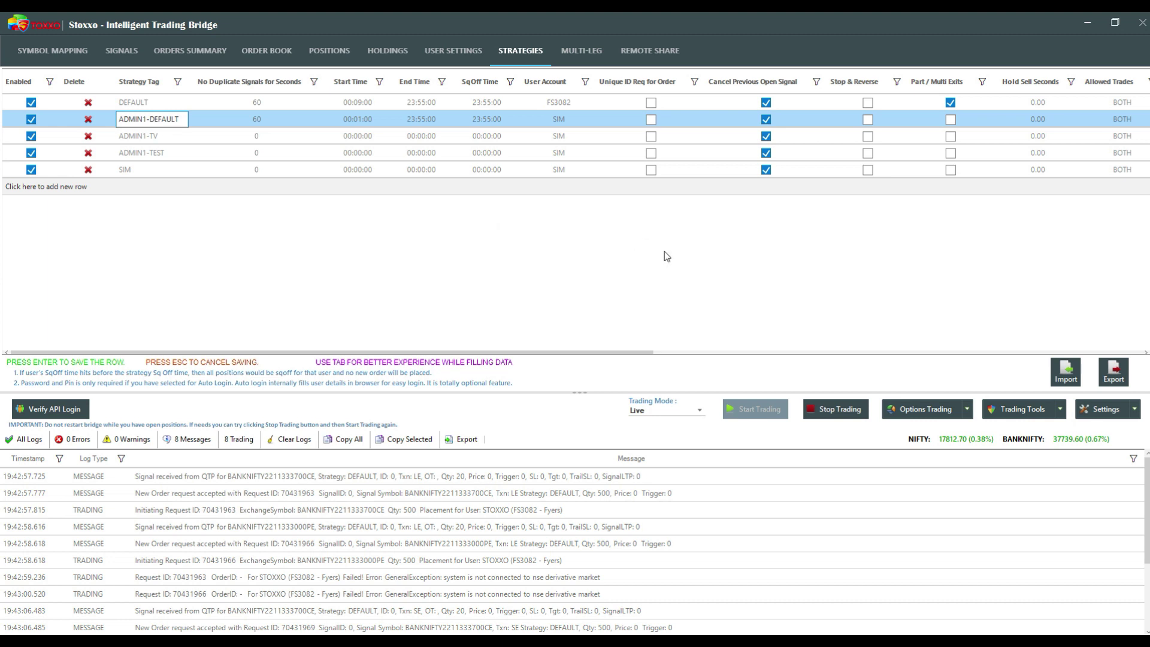
Open the Level Trading window, review its trade limits, switches and level columns, and close it.
{"action": "left_click", "coordinate": [1003, 411]}
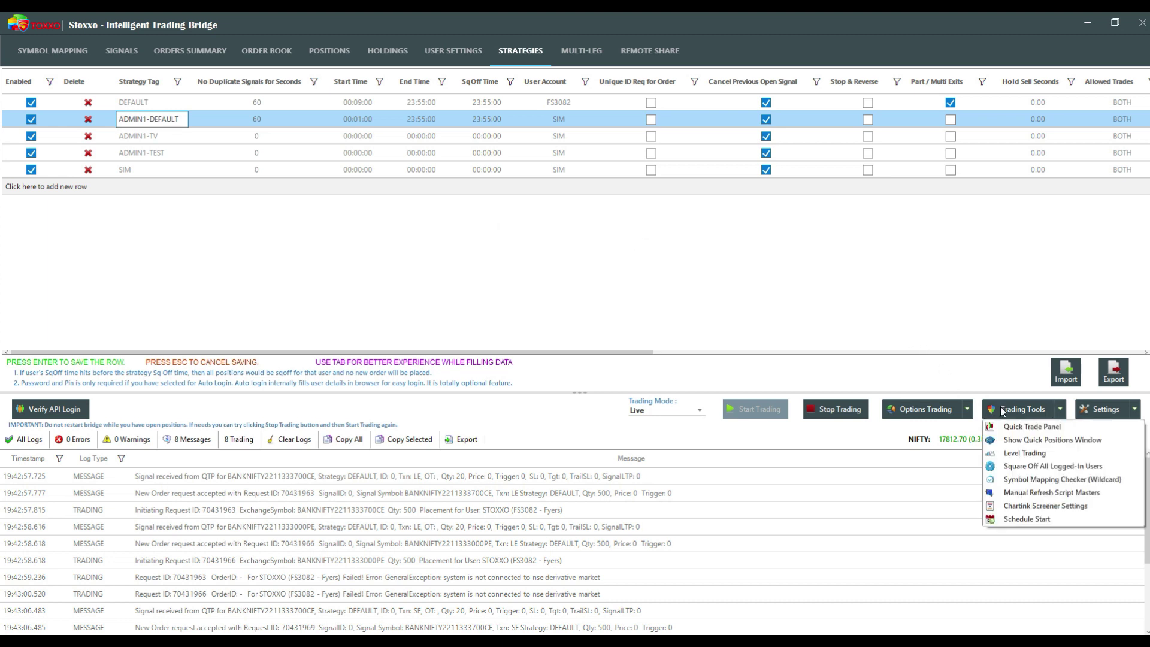
{"action": "left_click", "coordinate": [1025, 453]}
{"action": "left_click", "coordinate": [866, 120]}
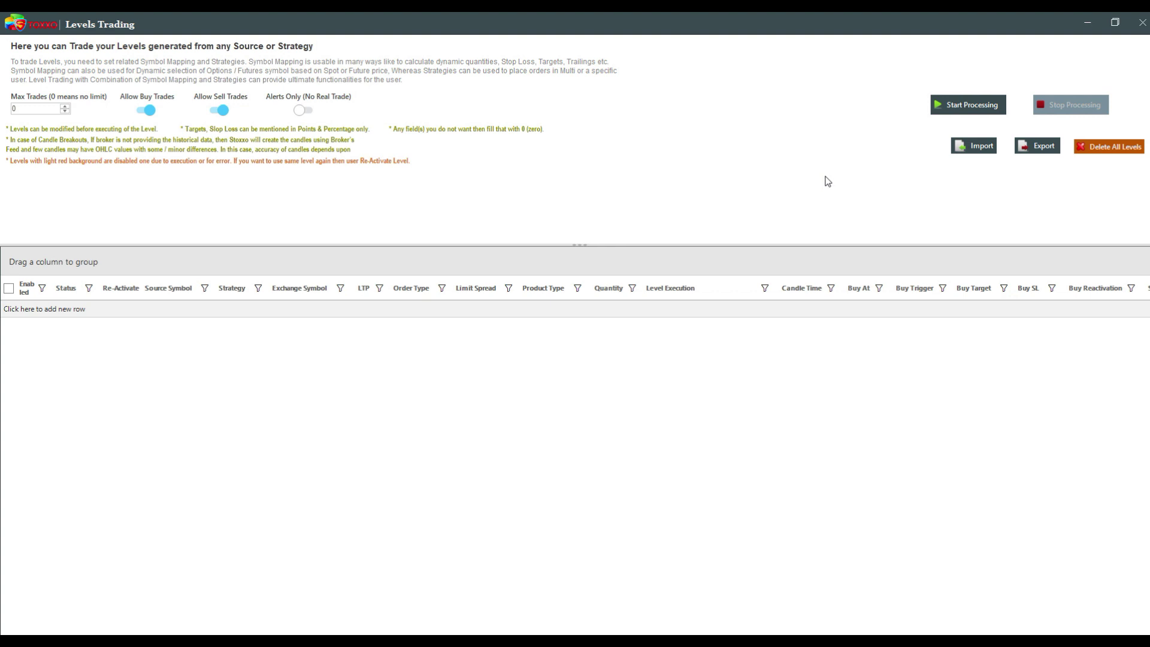
{"action": "left_click", "coordinate": [1143, 22]}
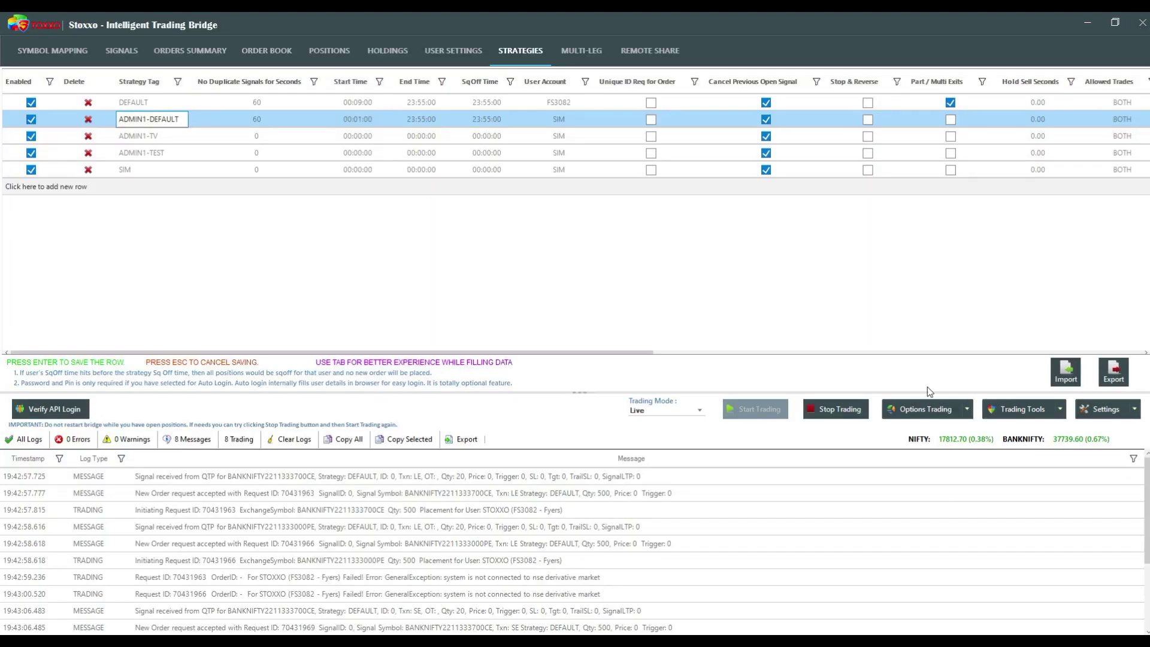
Open the Chartink Screener Settings, review the alert options, and close the window.
{"action": "left_click", "coordinate": [1019, 412]}
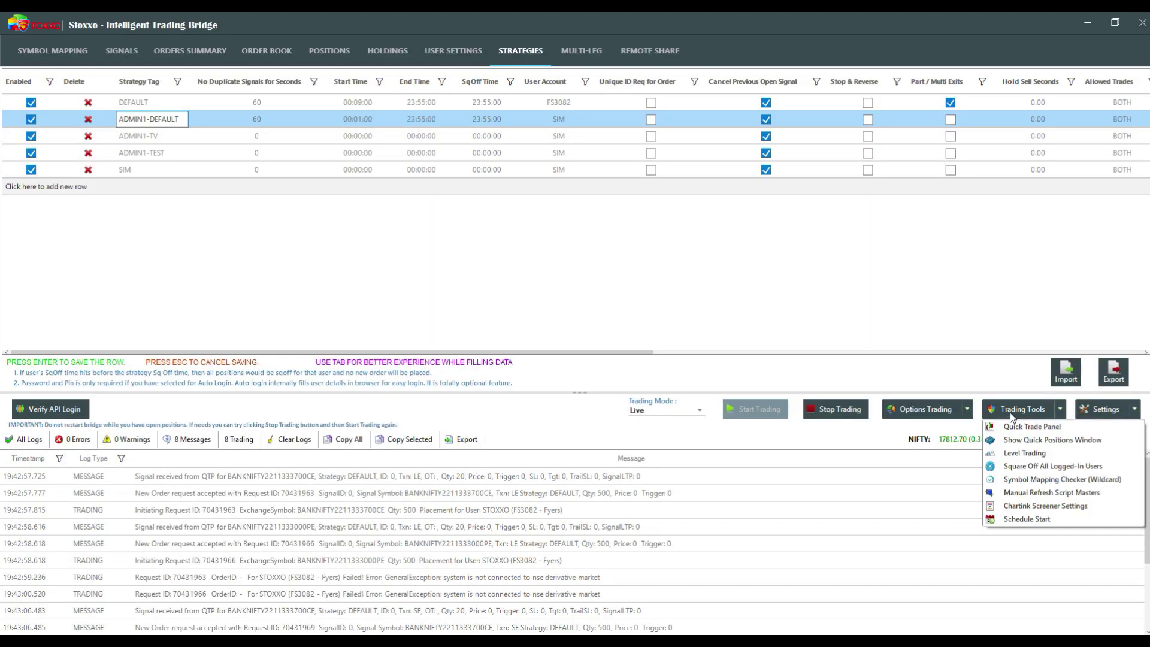
{"action": "left_click", "coordinate": [1035, 506]}
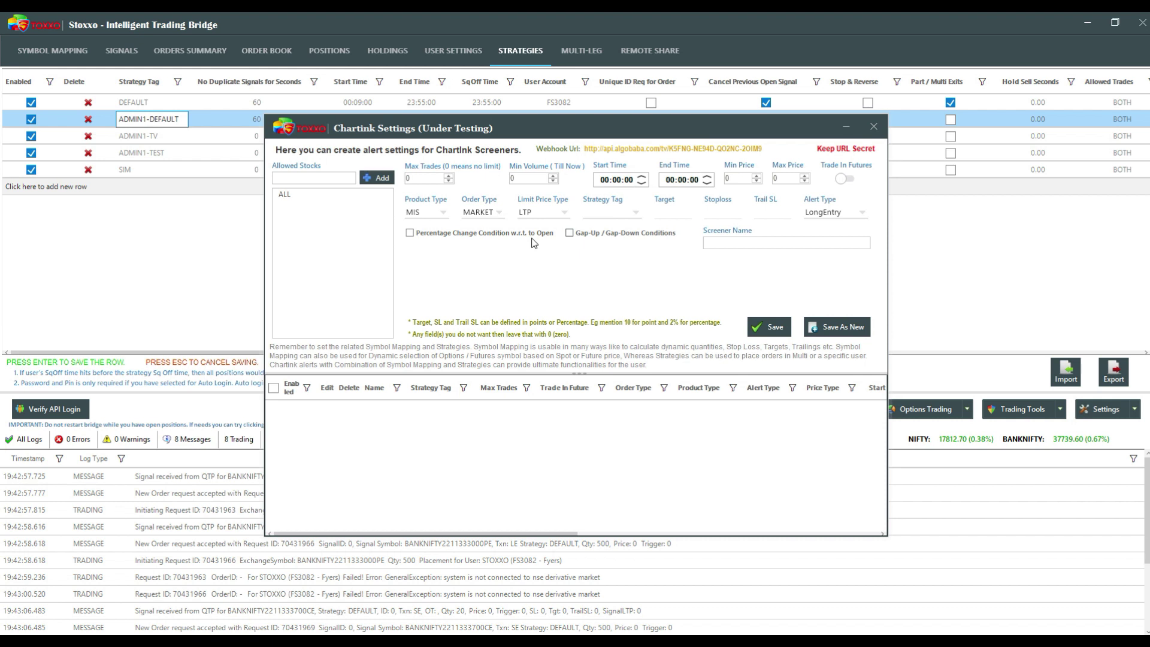
{"action": "left_click", "coordinate": [875, 127]}
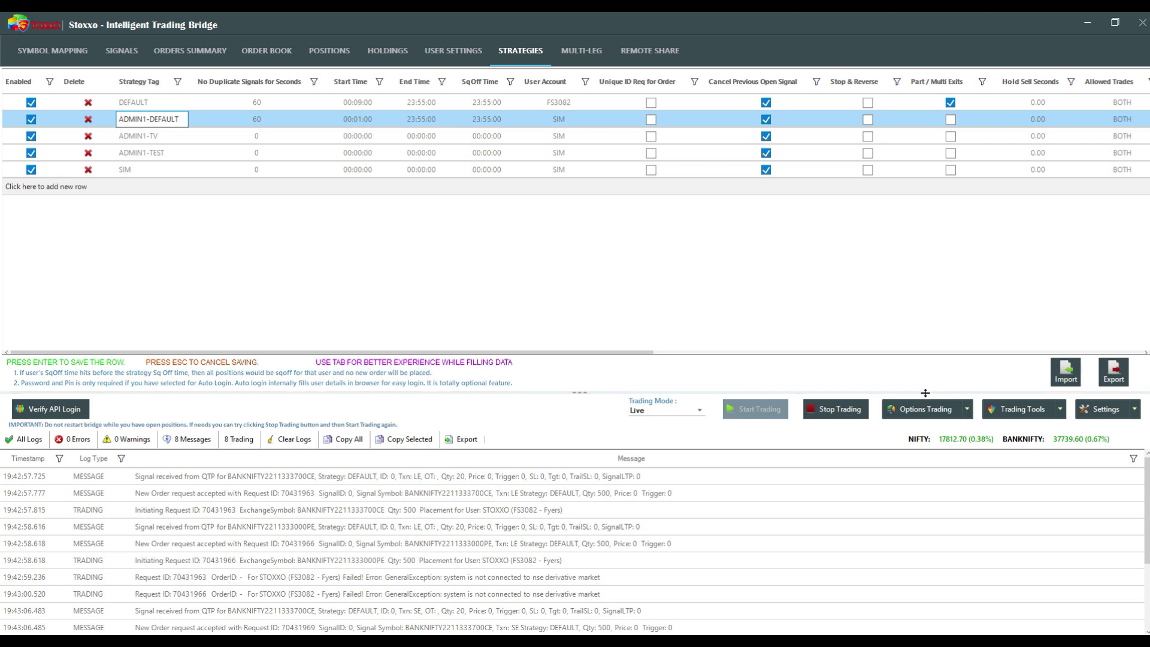
In Options Strategies Payoff, load the NIFTY Short Strangle and the Iron Condor to examine their payoff, and close the builder.
{"action": "left_click", "coordinate": [929, 412]}
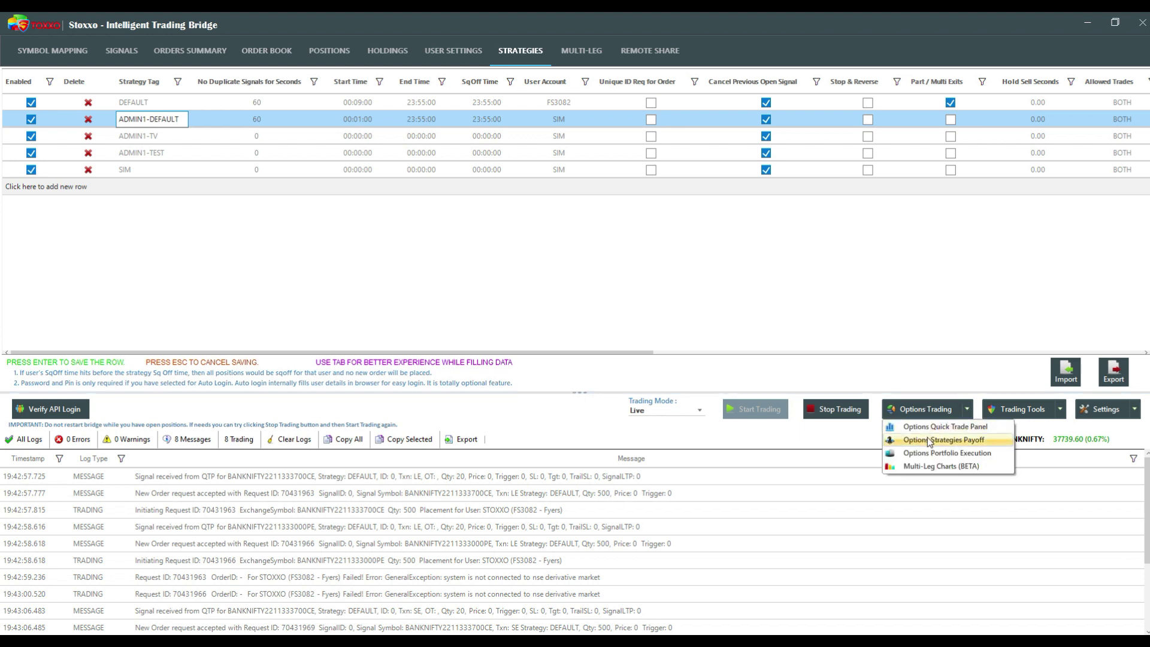
{"action": "left_click", "coordinate": [935, 440]}
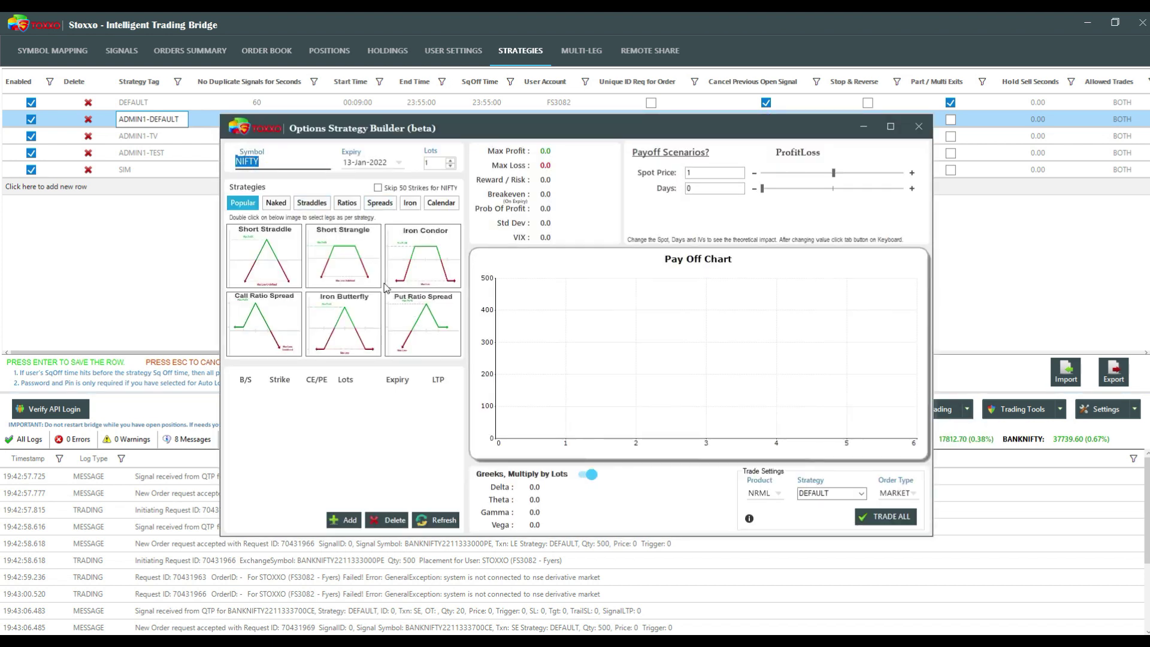
{"action": "double_click", "coordinate": [371, 274]}
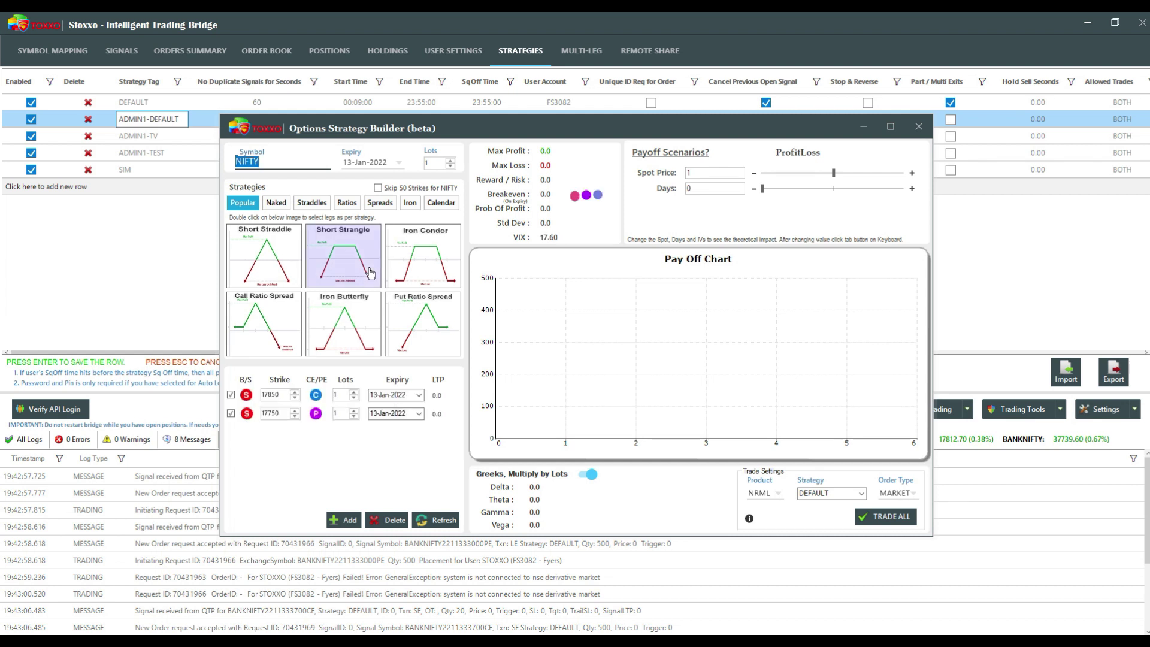
{"action": "double_click", "coordinate": [435, 262]}
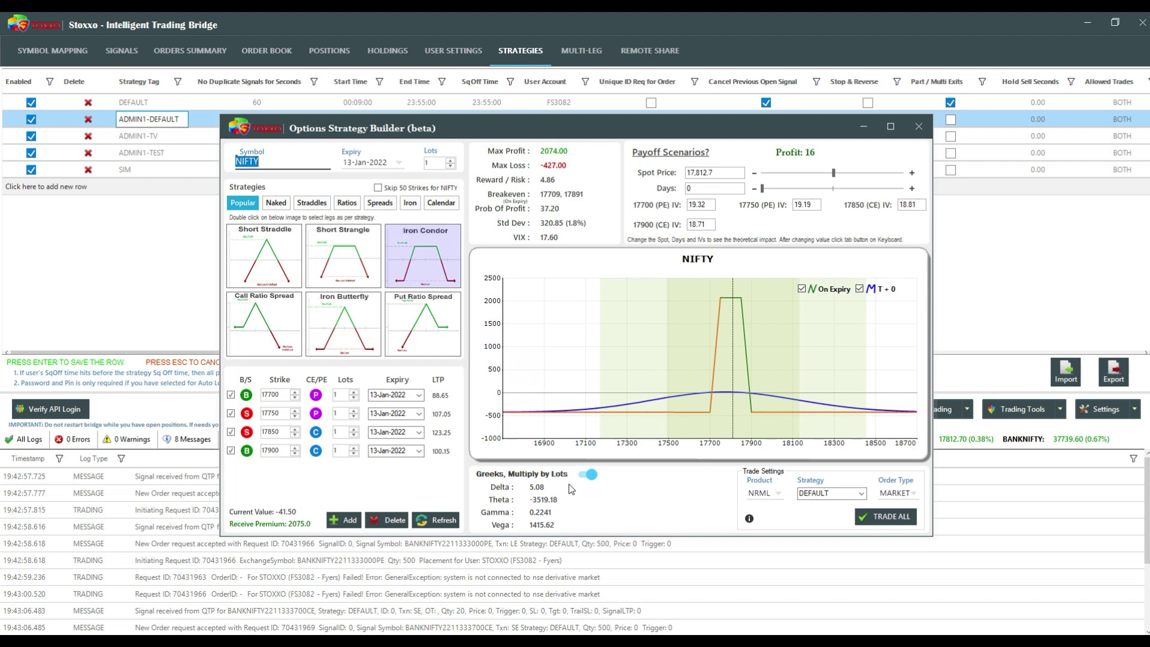
{"action": "left_click", "coordinate": [915, 127]}
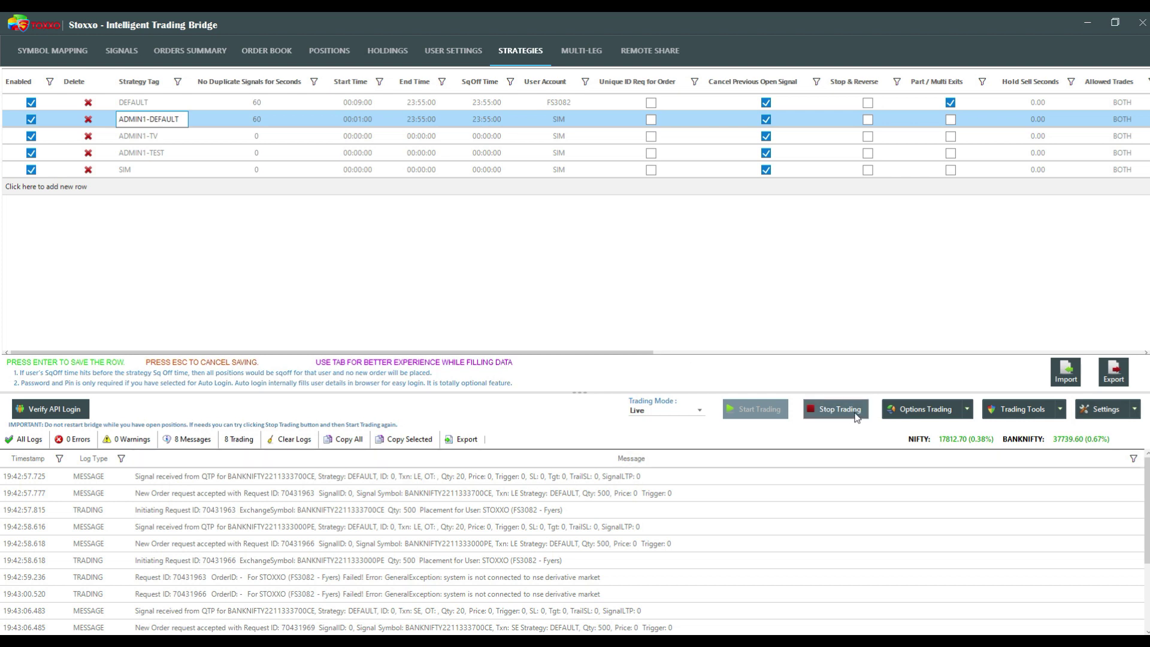
Create a Multi-Leg chart of the Short Straddle option strategy on BANKNIFTY.
{"action": "left_click", "coordinate": [909, 411]}
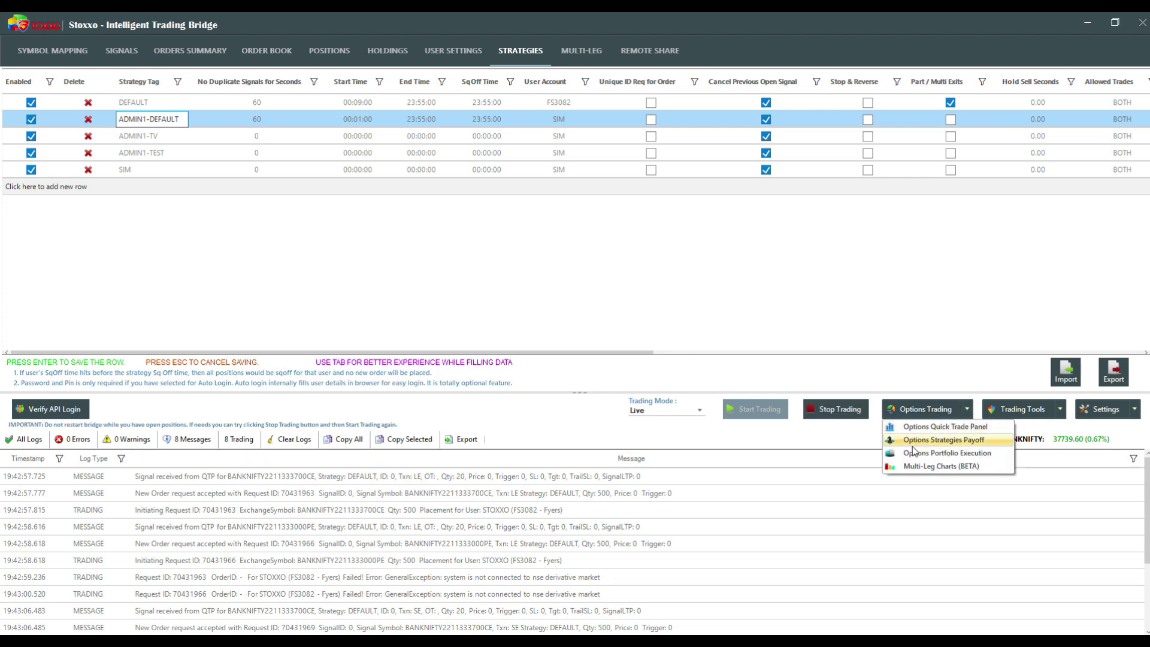
{"action": "left_click", "coordinate": [912, 466]}
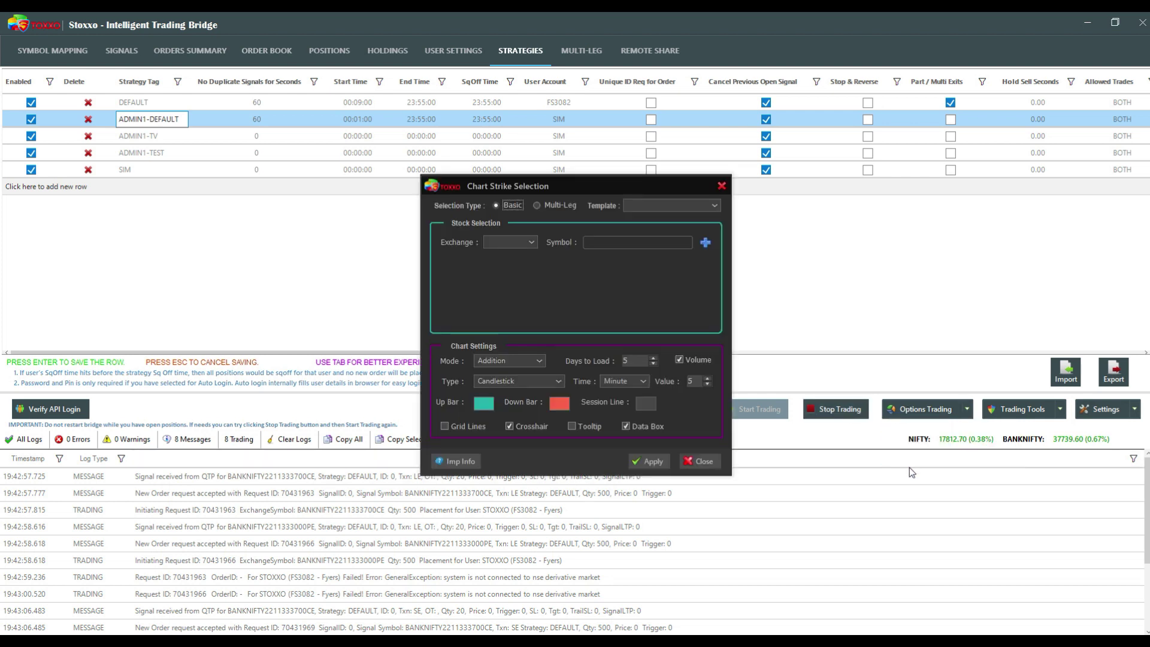
{"action": "left_click", "coordinate": [563, 208]}
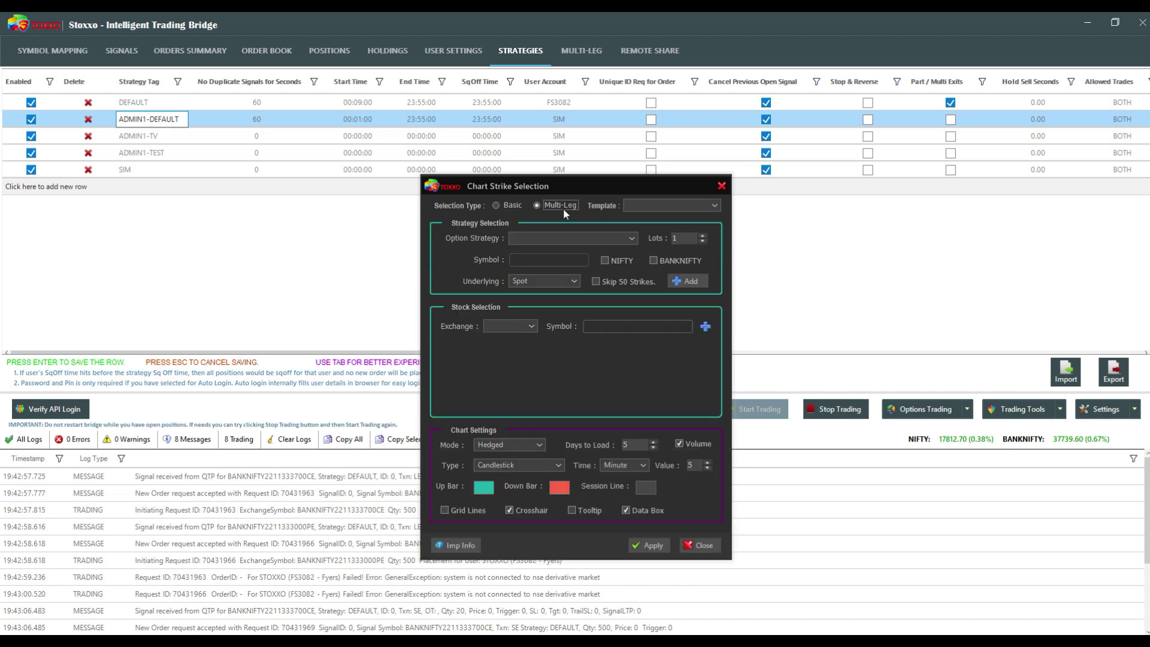
{"action": "left_click", "coordinate": [572, 239]}
{"action": "left_click", "coordinate": [573, 259]}
{"action": "left_click", "coordinate": [654, 261]}
{"action": "left_click", "coordinate": [688, 281]}
{"action": "left_click", "coordinate": [649, 546]}
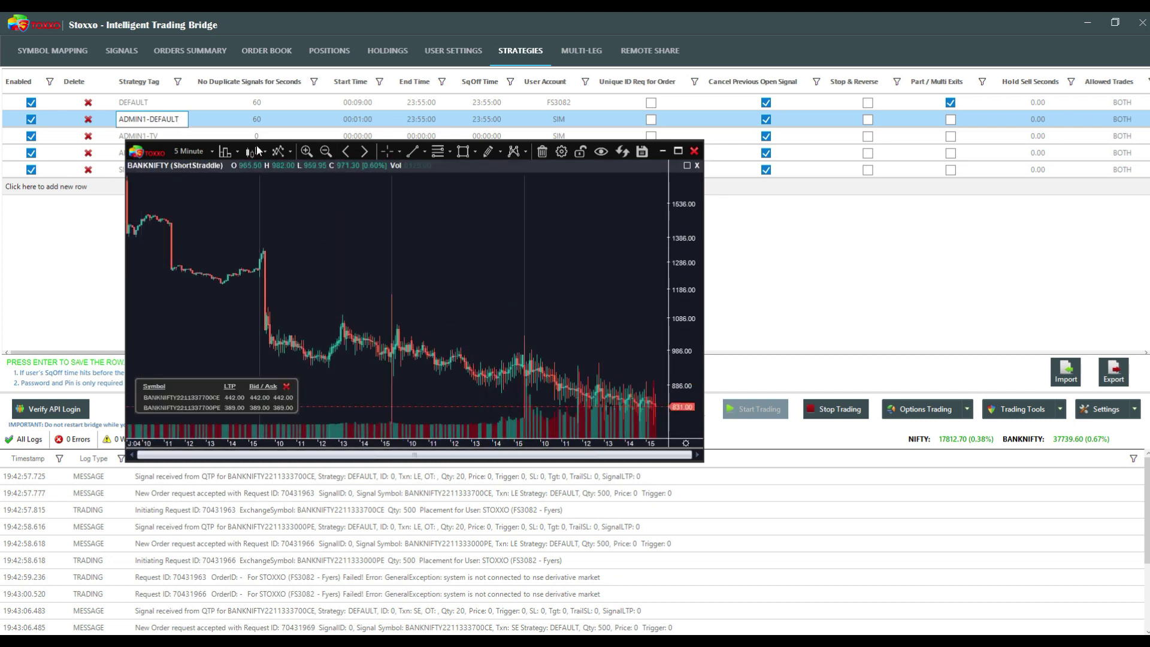
Add a Simple Moving Average (SMA) with length period 50 to the BANKNIFTY straddle chart and close the chart.
{"action": "left_click", "coordinate": [279, 152]}
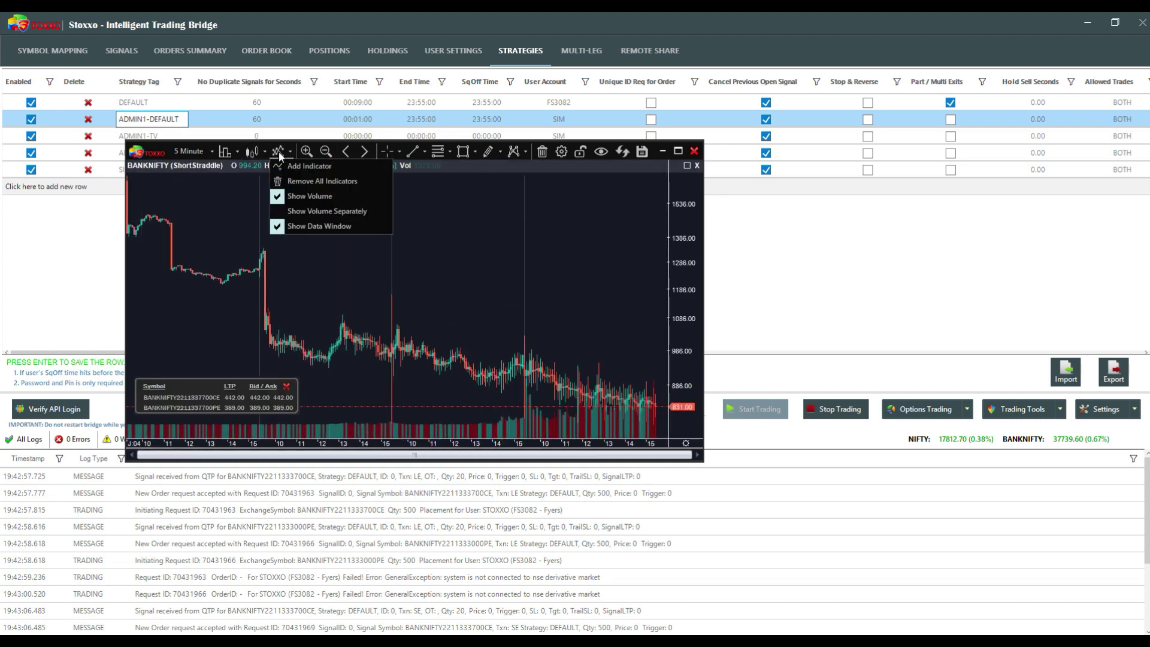
{"action": "left_click", "coordinate": [304, 161]}
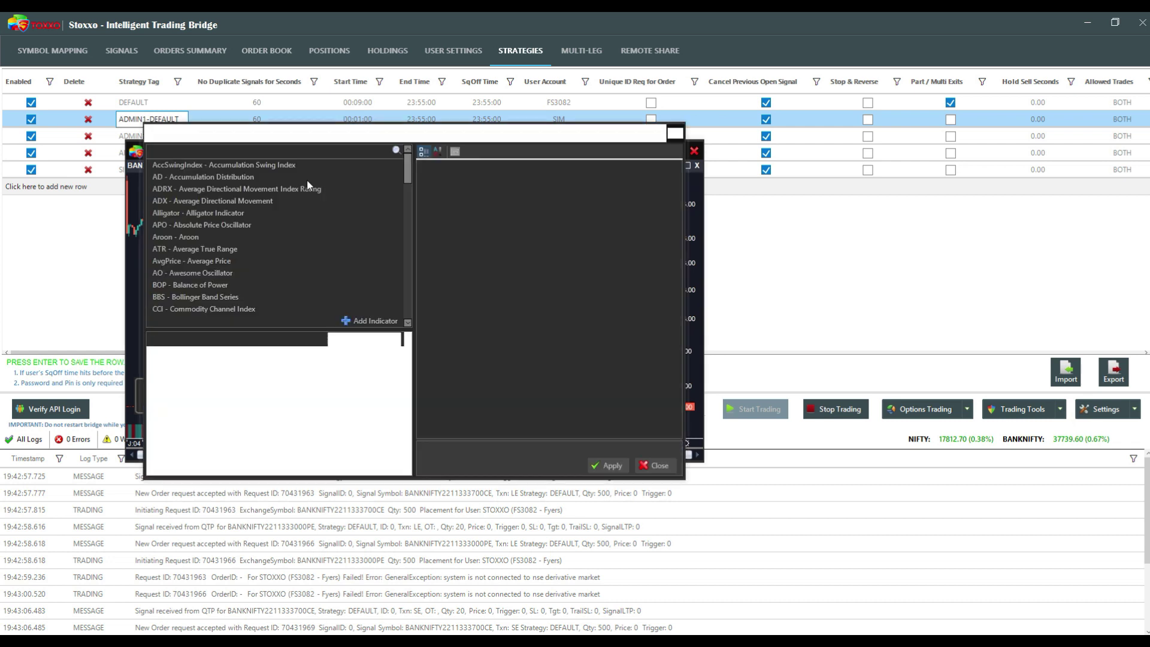
{"action": "left_click", "coordinate": [238, 151]}
{"action": "type", "text": "SMA"}
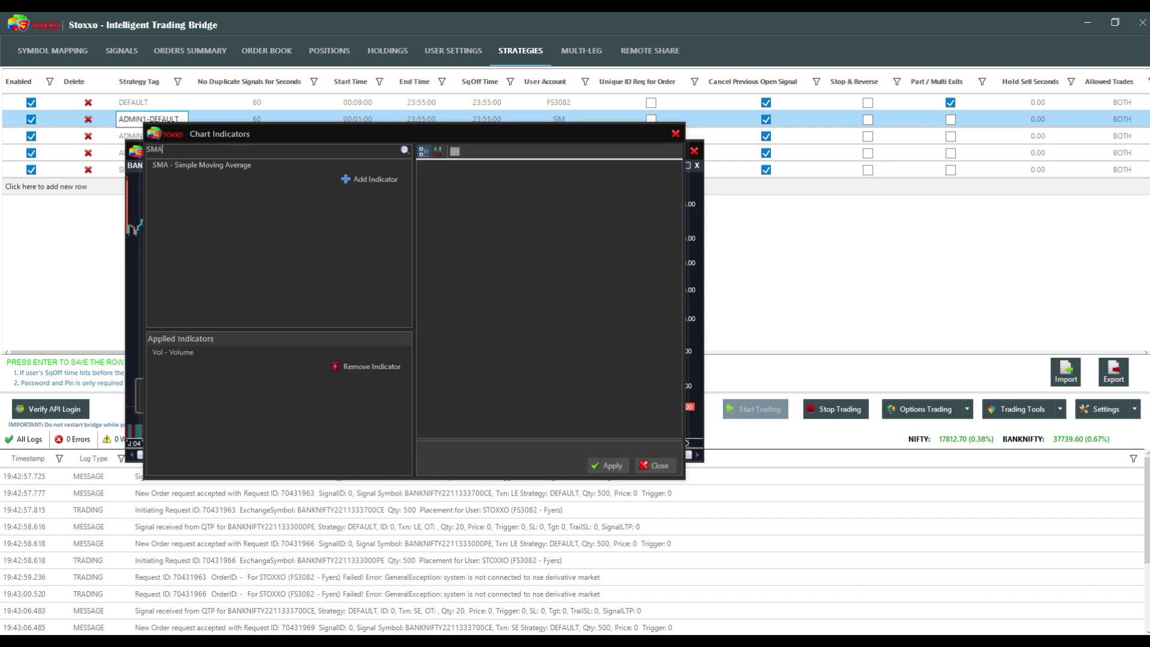
{"action": "double_click", "coordinate": [229, 165]}
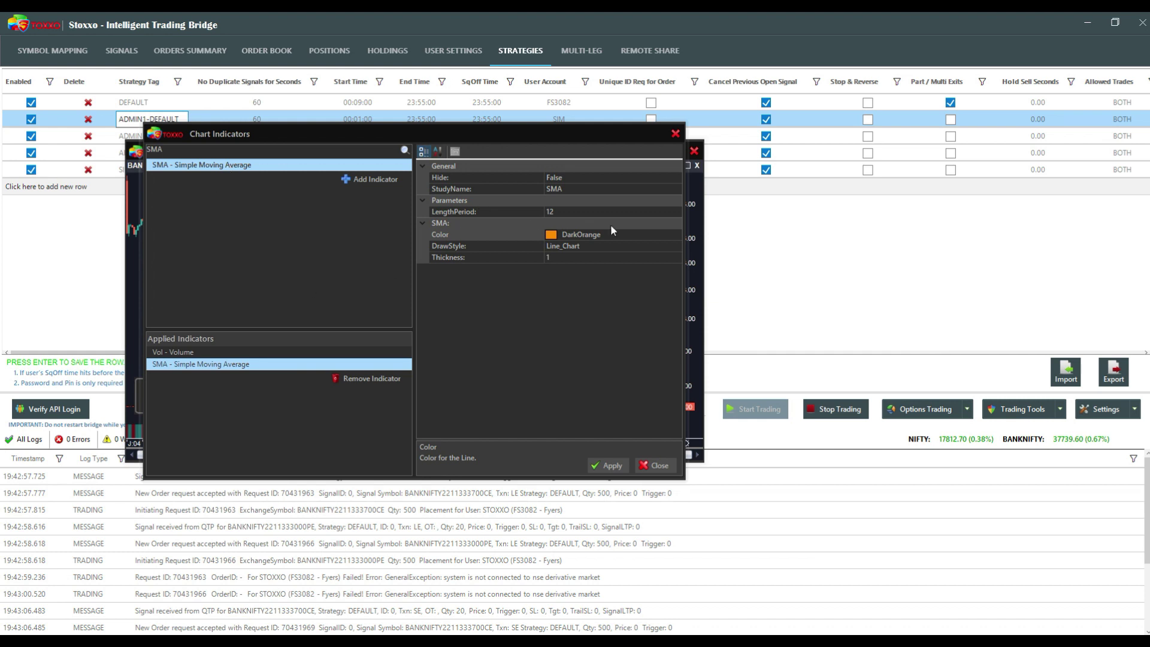
{"action": "left_click", "coordinate": [599, 211]}
{"action": "type", "text": "50"}
{"action": "left_click", "coordinate": [608, 465]}
{"action": "left_click", "coordinate": [655, 466]}
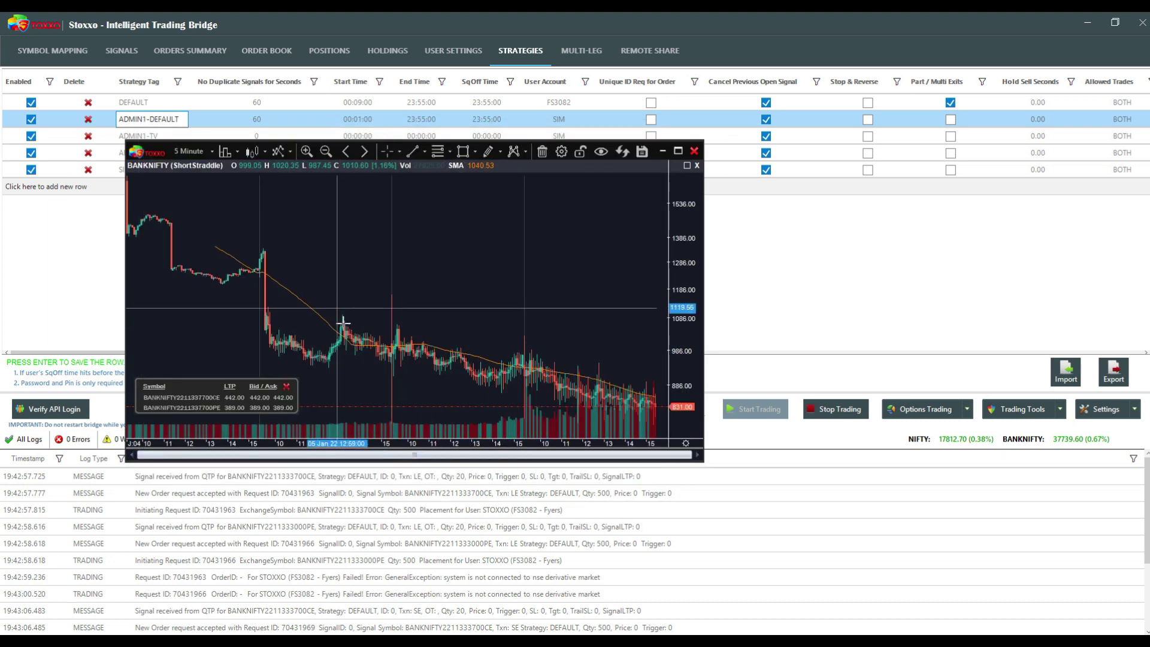
{"action": "left_click", "coordinate": [694, 151]}
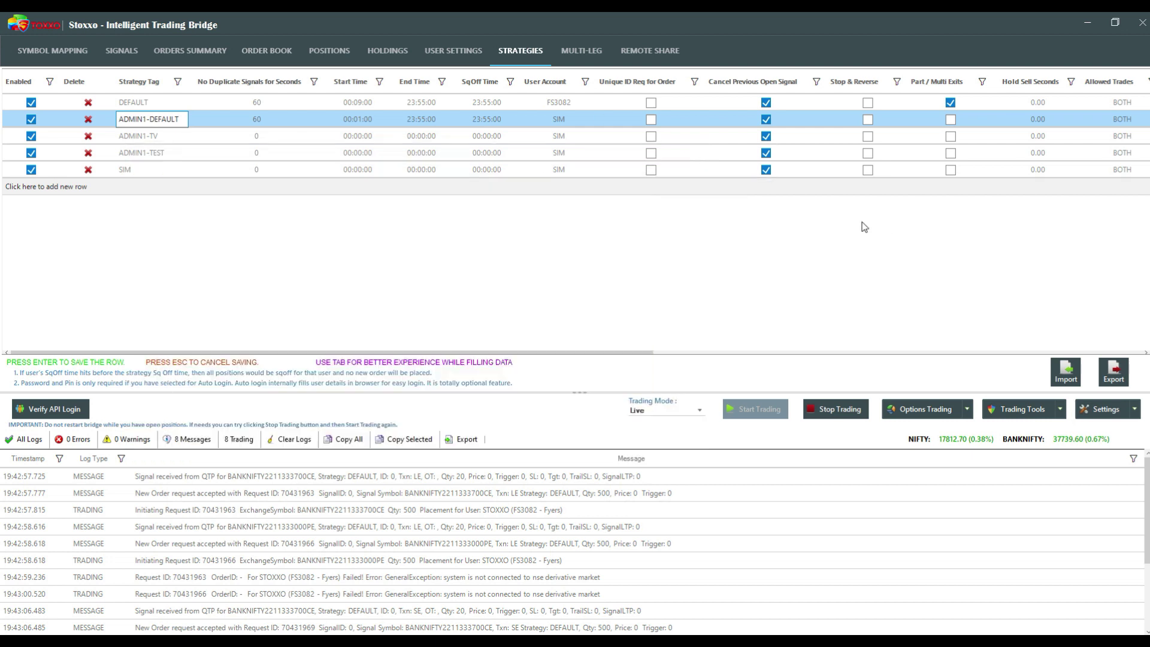
Open the Options Portfolio Execution form, look at the Multi-Leg portfolio list, and return to the form.
{"action": "left_click", "coordinate": [926, 414]}
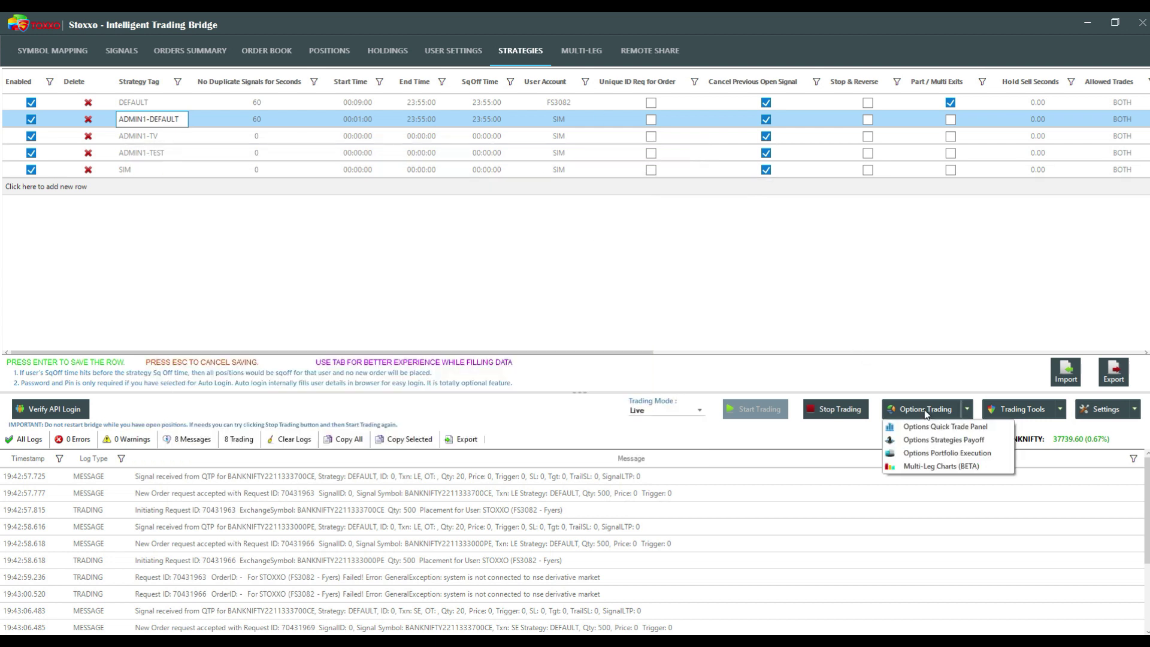
{"action": "left_click", "coordinate": [933, 452]}
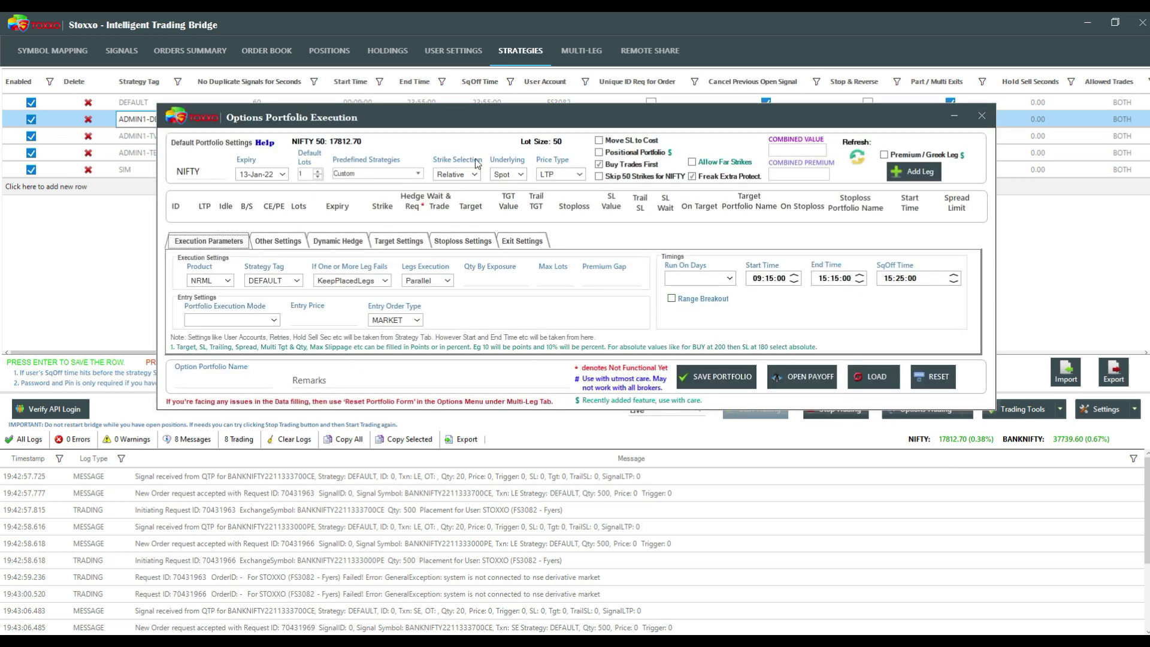
{"action": "left_click", "coordinate": [580, 53]}
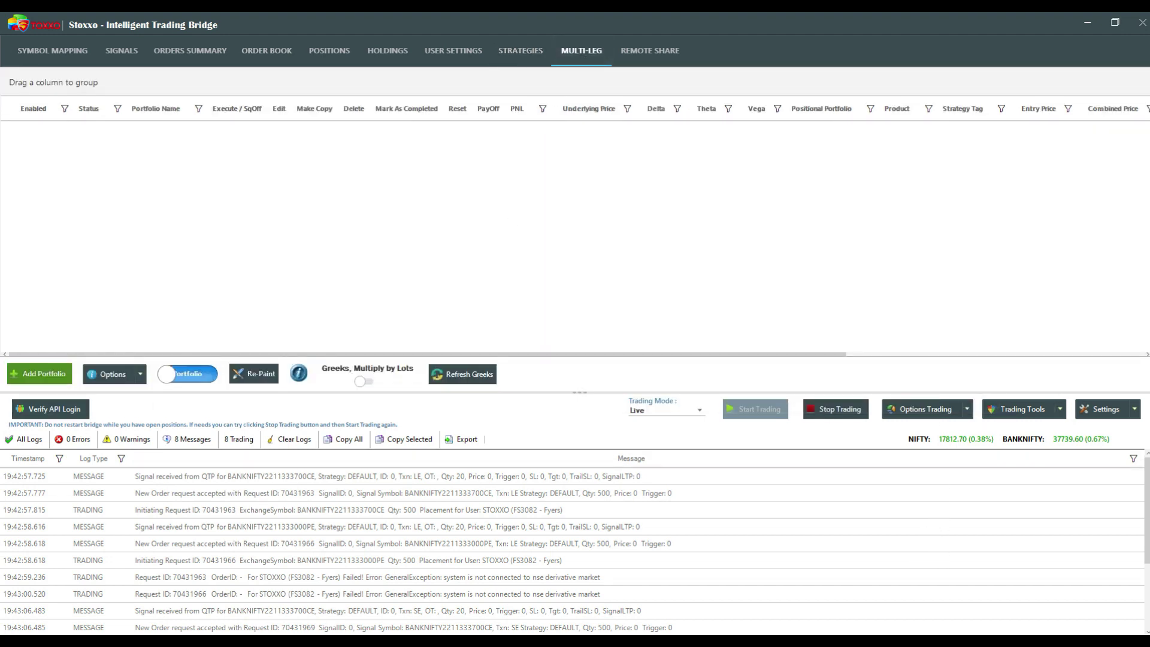
{"action": "left_click", "coordinate": [678, 602]}
Add eight default legs to the NIFTY options portfolio and close the form without saving it.
{"action": "left_click", "coordinate": [904, 169]}
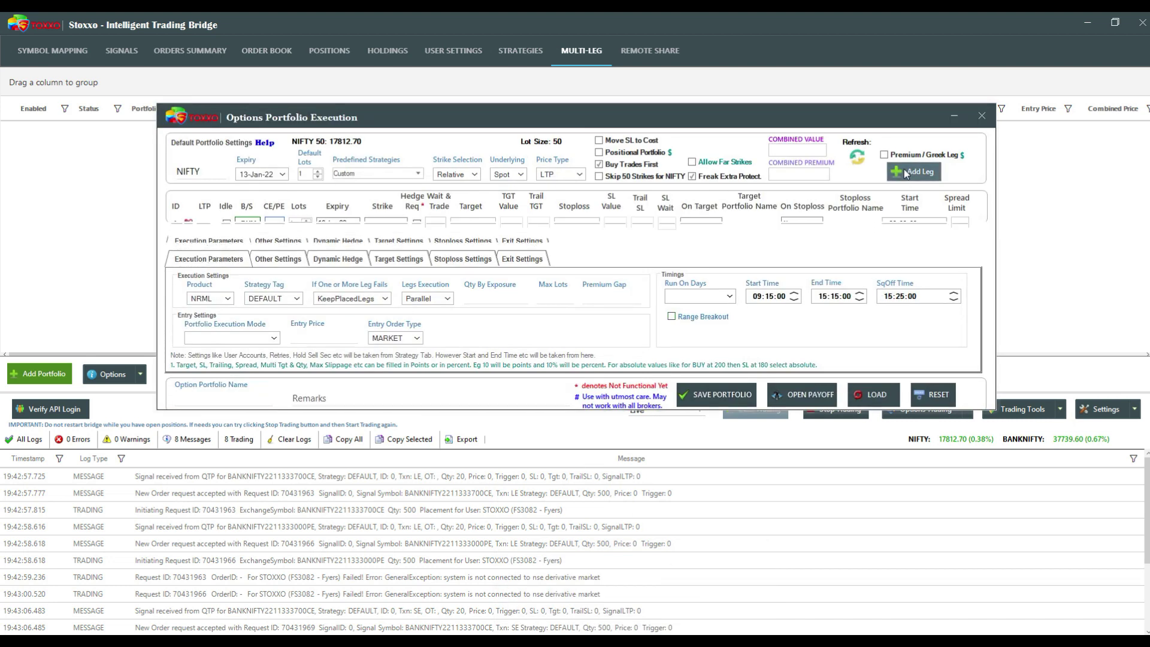
{"action": "left_click", "coordinate": [904, 169]}
{"action": "left_click", "coordinate": [904, 169]}
{"action": "left_click", "coordinate": [905, 169]}
{"action": "left_click", "coordinate": [904, 169]}
{"action": "left_click", "coordinate": [904, 169]}
{"action": "left_click", "coordinate": [904, 169]}
{"action": "left_click", "coordinate": [905, 169]}
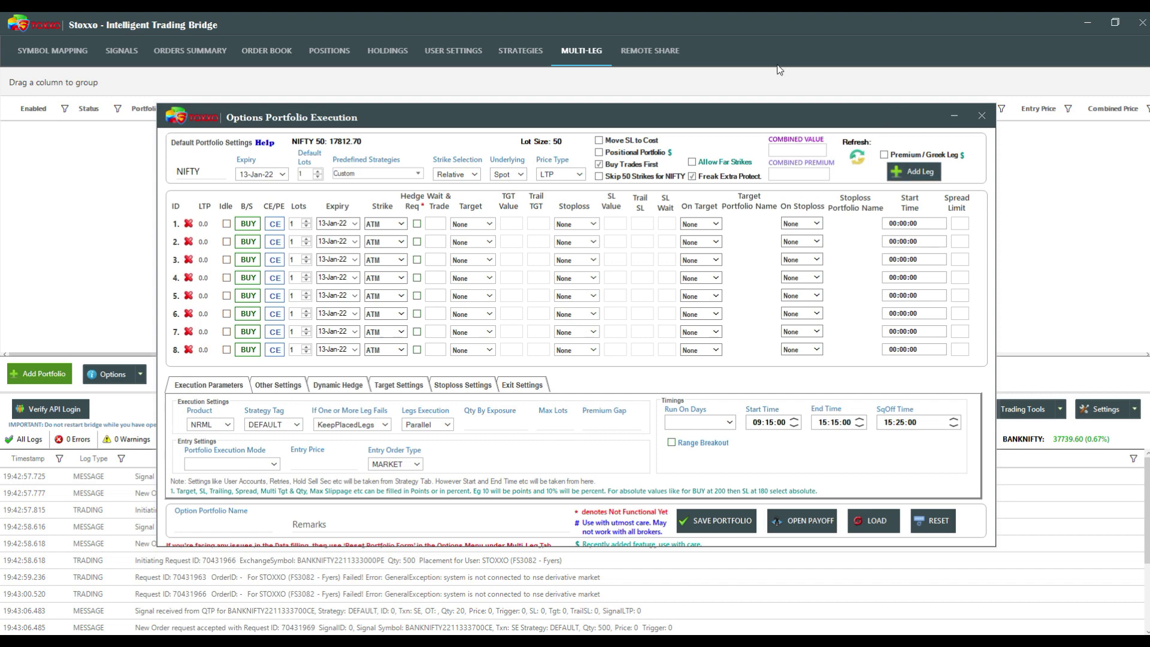
{"action": "left_click", "coordinate": [982, 116]}
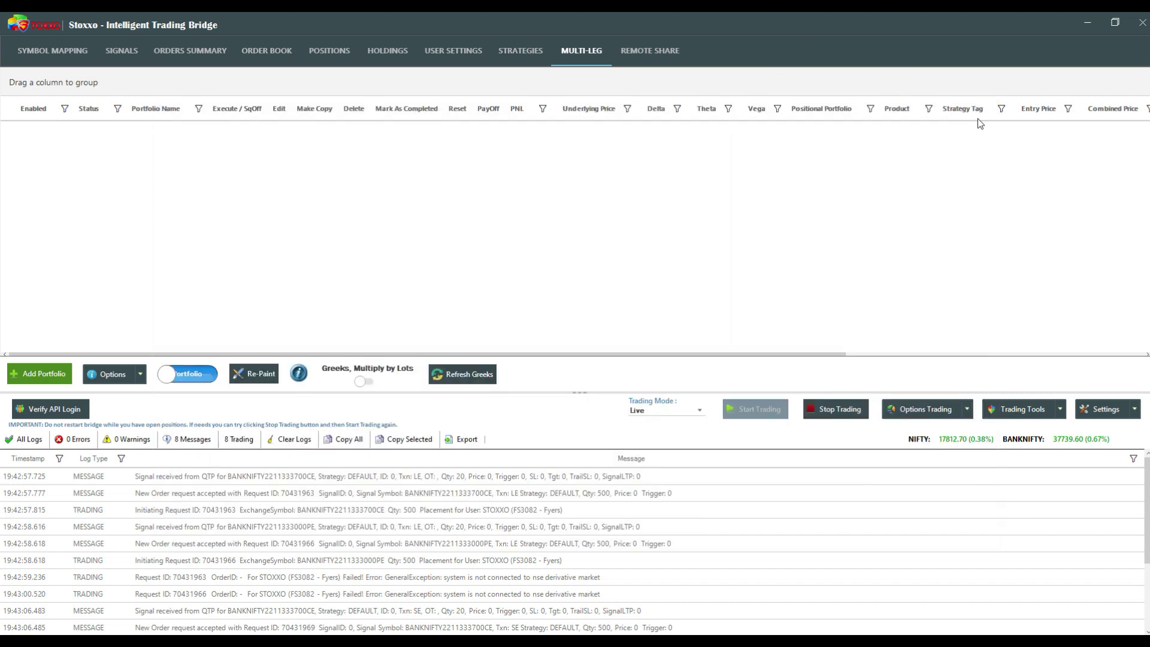
Open two Options Quick Trade Panels and move the first one toward the middle of the screen.
{"action": "left_click", "coordinate": [908, 416]}
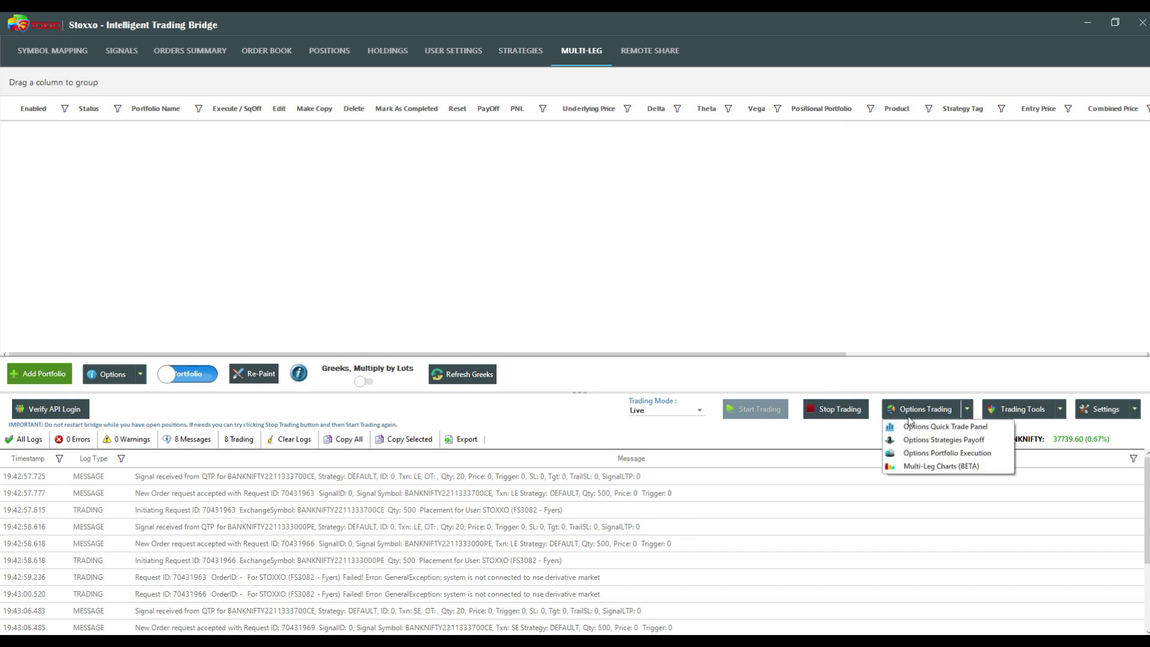
{"action": "left_click", "coordinate": [921, 412]}
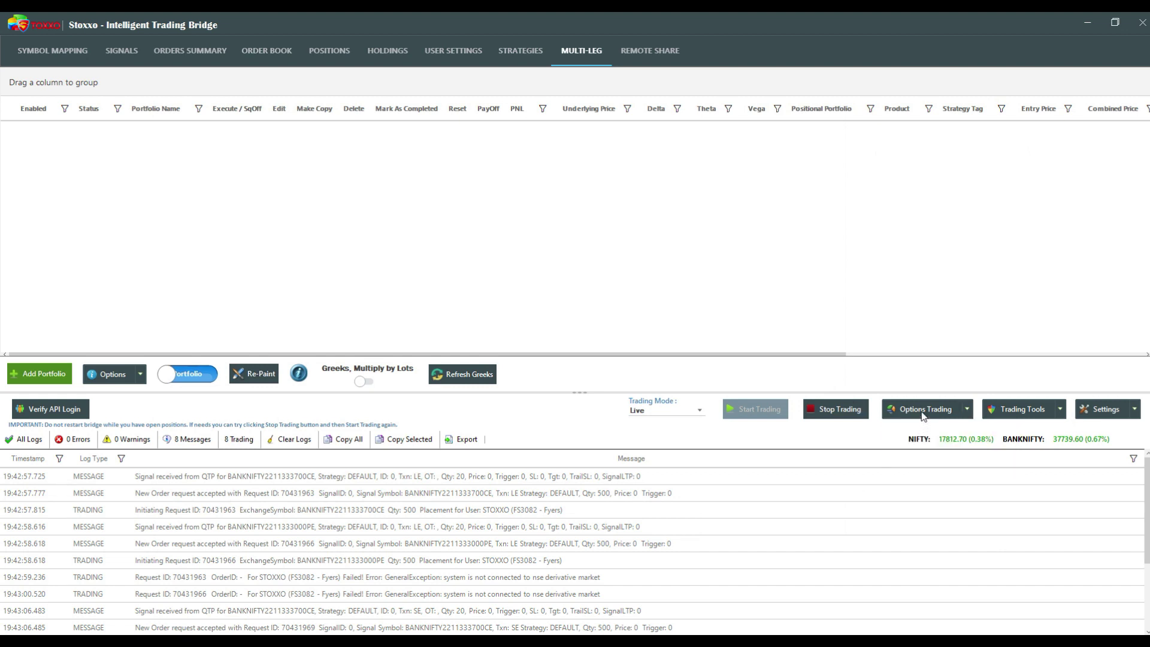
{"action": "left_click", "coordinate": [924, 415]}
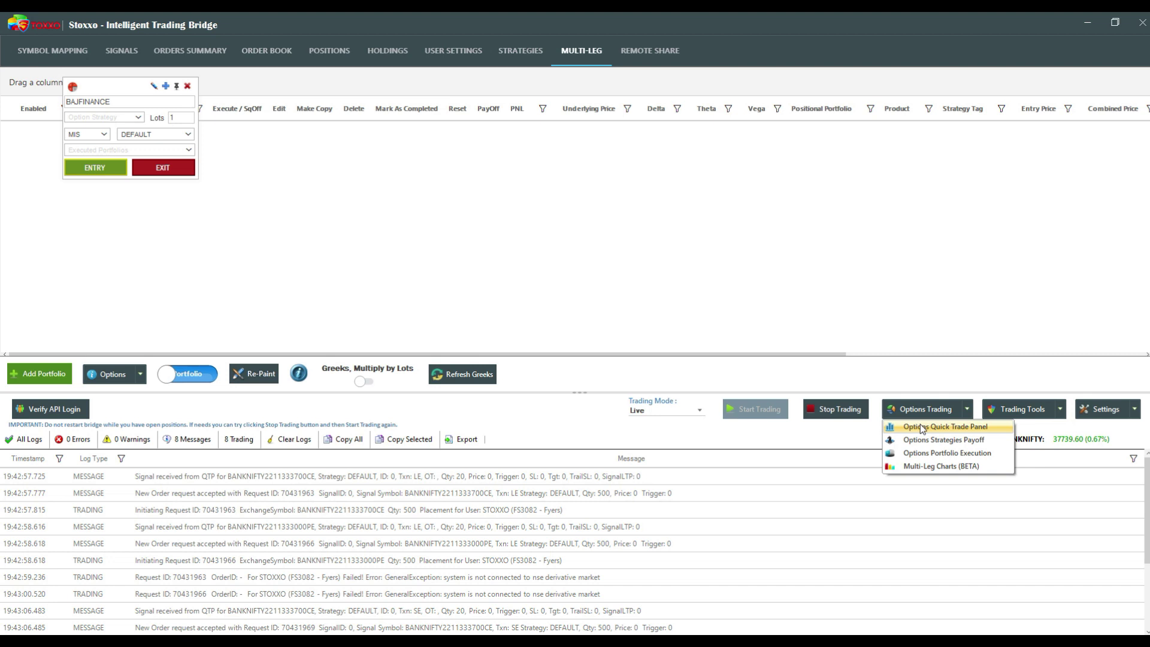
{"action": "left_click", "coordinate": [920, 426]}
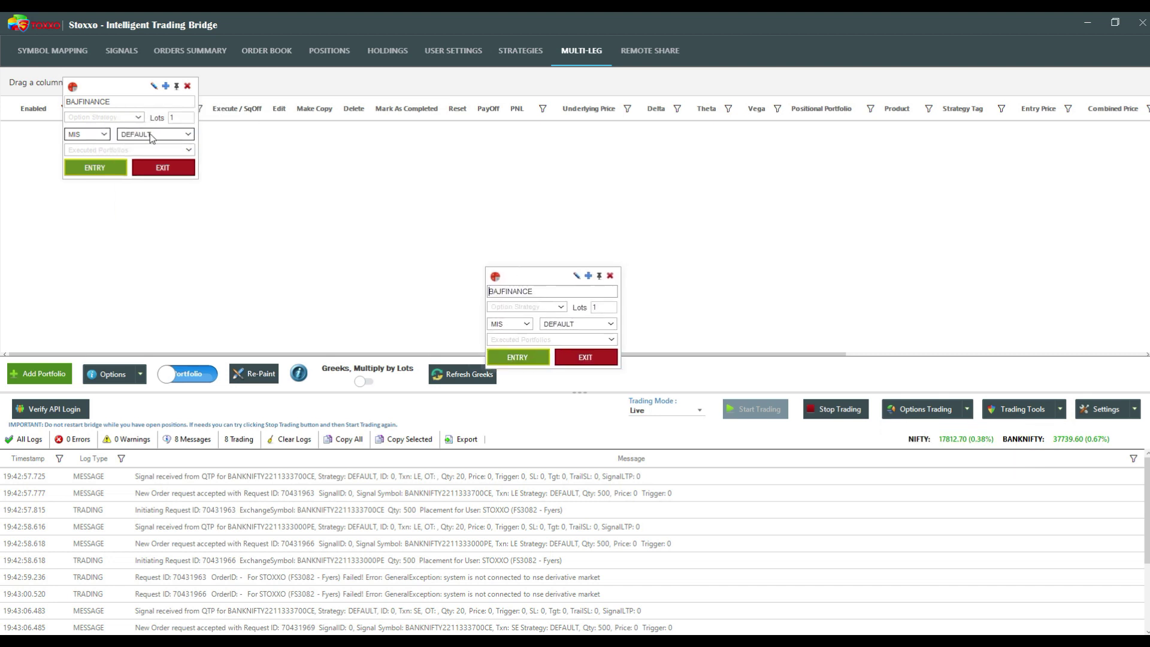
{"action": "left_click_drag", "start_coordinate": [109, 90], "coordinate": [293, 235]}
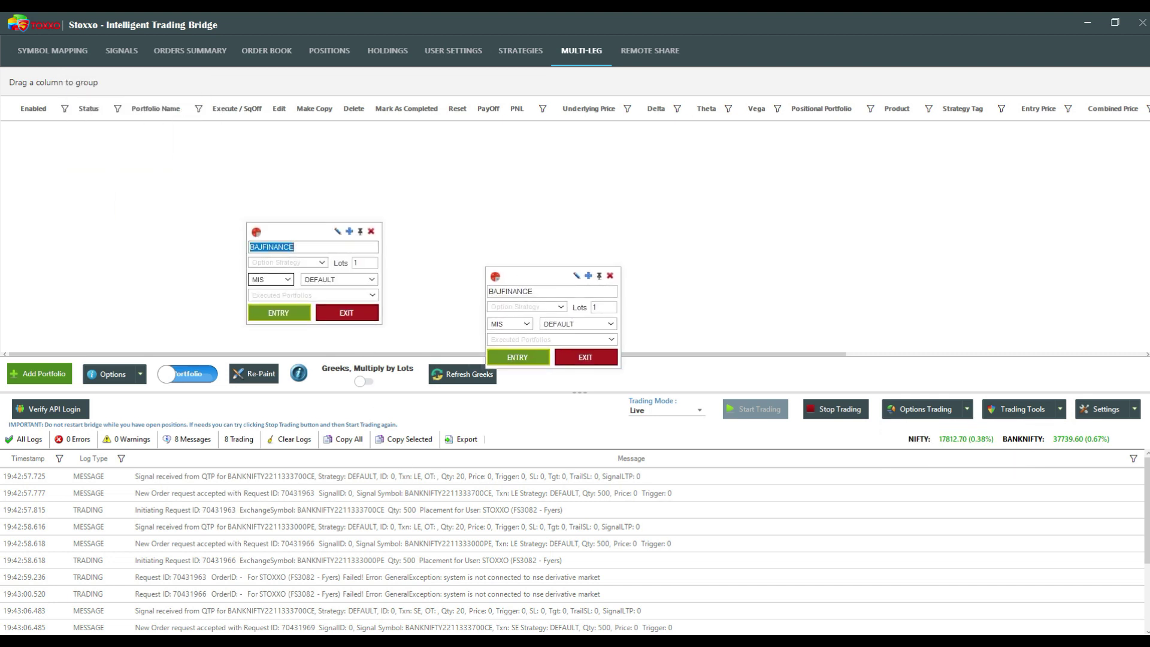
Switch to the Tickmill MT4 terminal, apply the Type4 indicator to the BAJFINANCE# H1 chart, and move the trade panel out of the way.
{"action": "key", "text": "alt+Tab"}
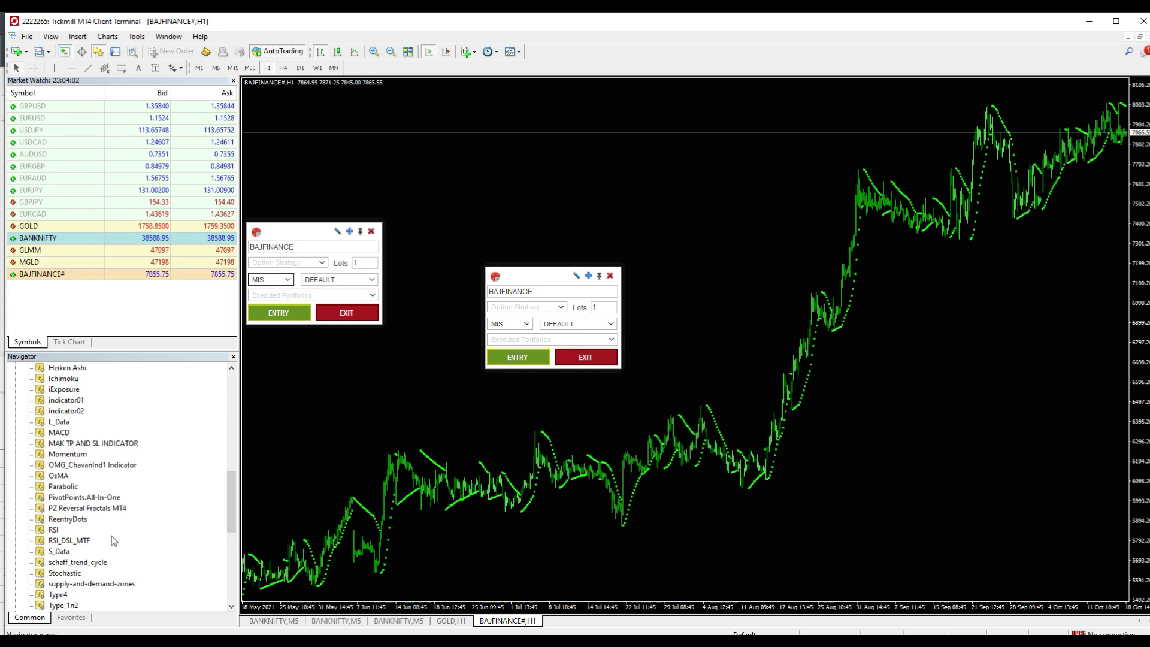
{"action": "scroll", "coordinate": [114, 541], "scroll_direction": "down", "scroll_amount": 1}
{"action": "left_click", "coordinate": [57, 563]}
{"action": "left_click_drag", "start_coordinate": [57, 569], "coordinate": [480, 502]}
{"action": "left_click_drag", "start_coordinate": [561, 274], "coordinate": [411, 366]}
{"action": "left_click", "coordinate": [547, 347]}
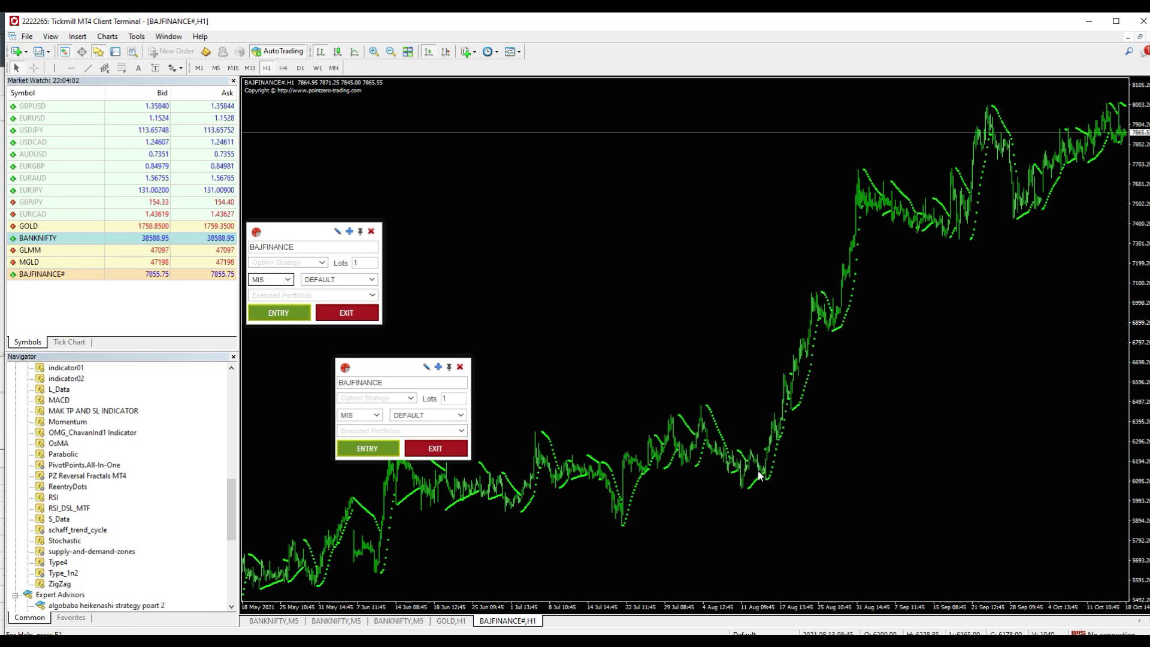
Apply the Type_1n2 indicator with default settings to the BAJFINANCE# chart.
{"action": "mouse_move", "coordinate": [714, 454]}
{"action": "scroll", "coordinate": [833, 378], "scroll_direction": "up", "scroll_amount": 6}
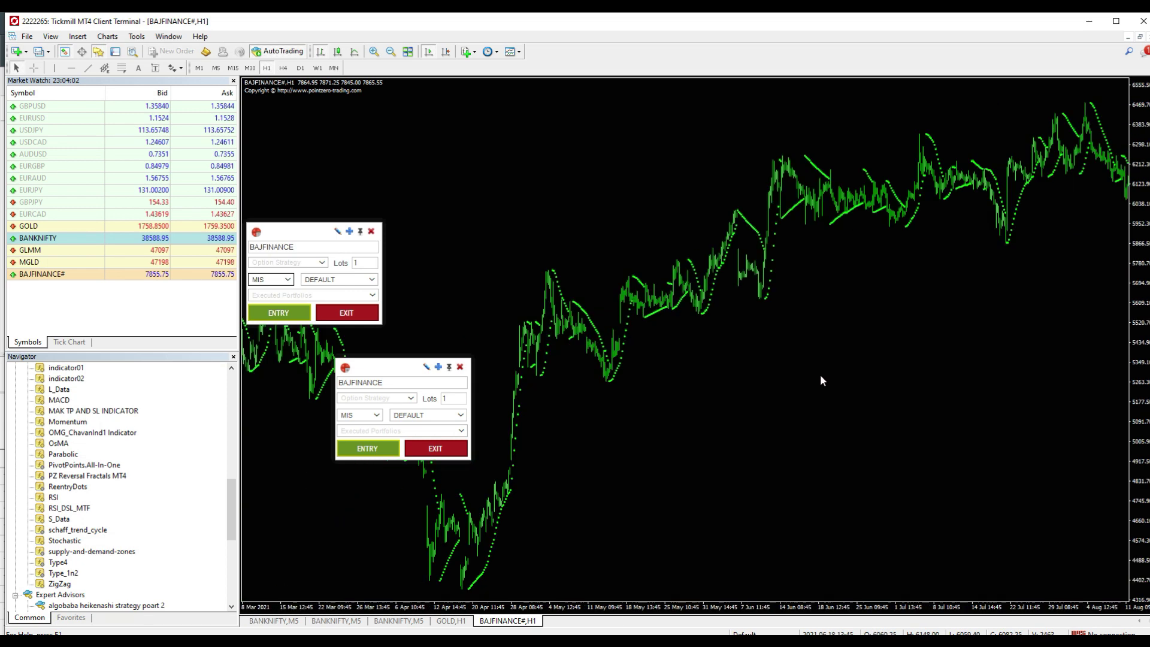
{"action": "left_click", "coordinate": [66, 576]}
{"action": "left_click_drag", "start_coordinate": [66, 580], "coordinate": [764, 489]}
{"action": "key", "text": "Return"}
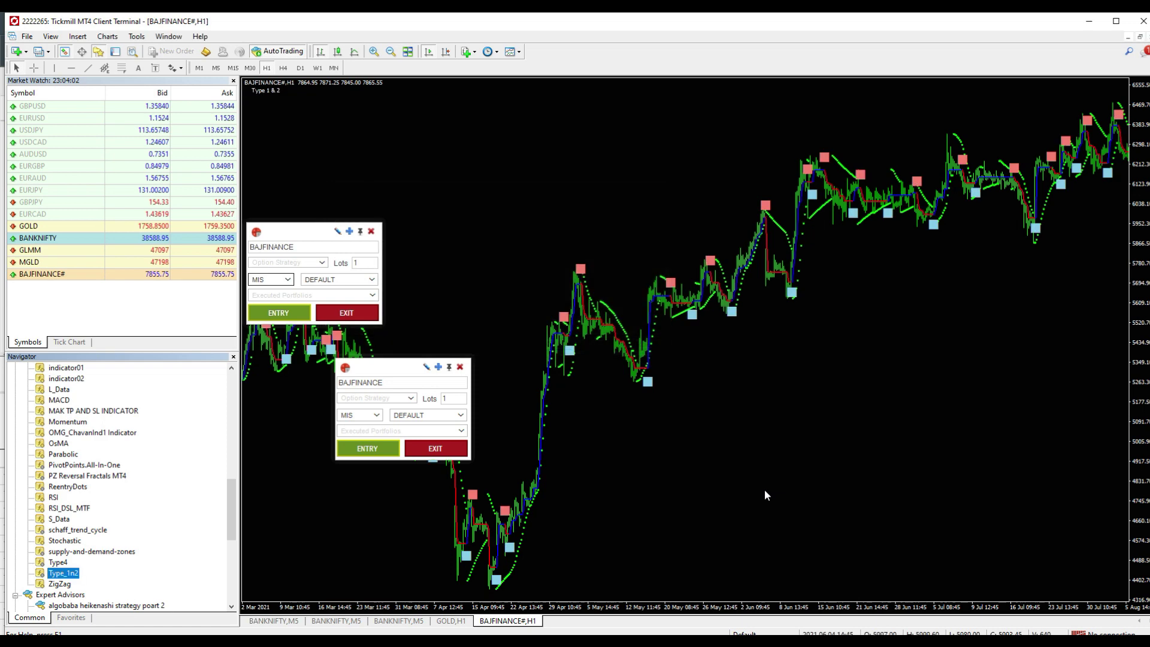
View the BAJFINANCE# chart on the M30 and M15 timeframes, and return it to H1.
{"action": "left_click", "coordinate": [246, 71]}
{"action": "left_click", "coordinate": [232, 68]}
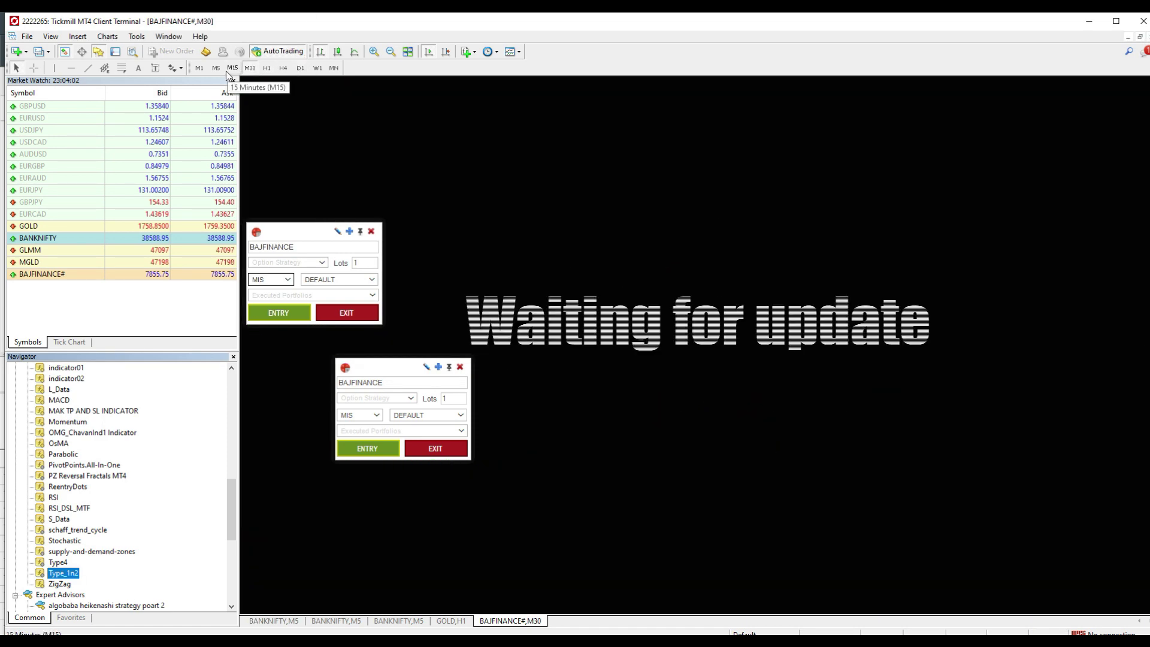
{"action": "left_click", "coordinate": [267, 68]}
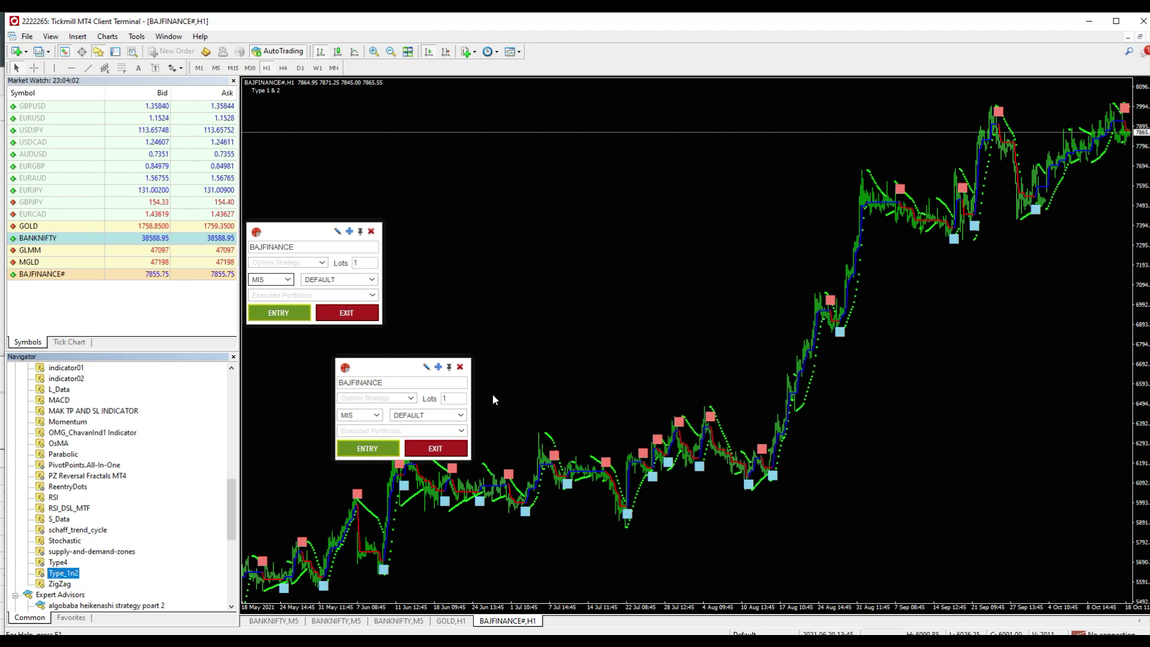
Move the second trade panel to a clear area of the chart and choose the ShortStraddle strategy for BAJFINANCE.
{"action": "left_click_drag", "start_coordinate": [412, 373], "coordinate": [716, 206]}
{"action": "left_click", "coordinate": [689, 214]}
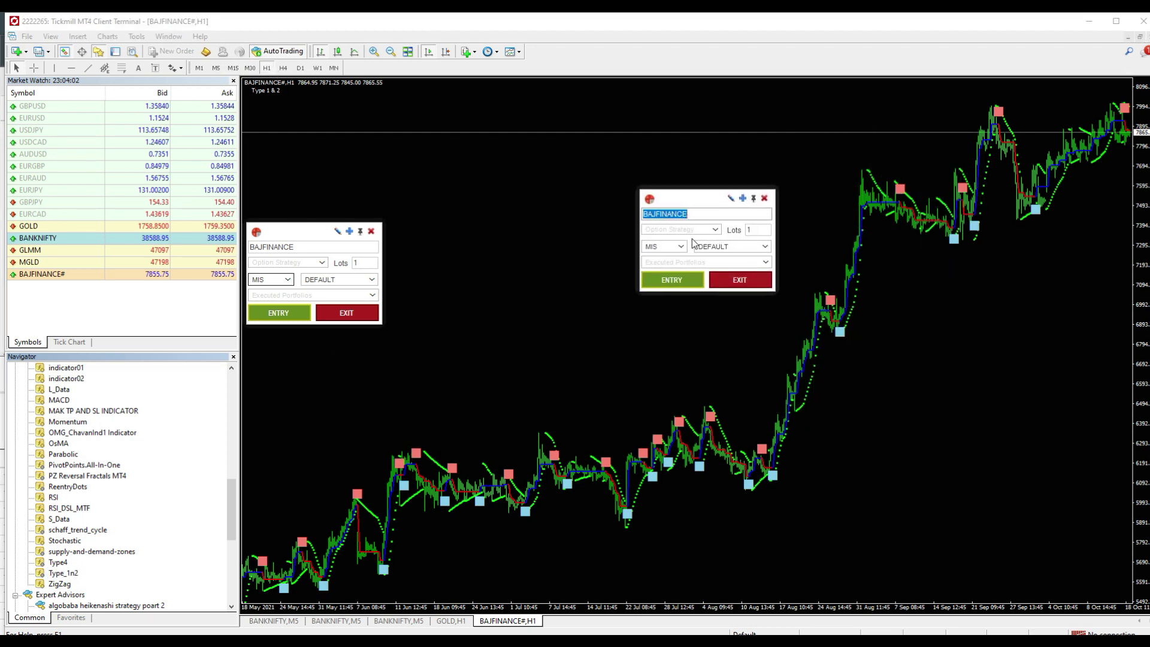
{"action": "left_click", "coordinate": [689, 230]}
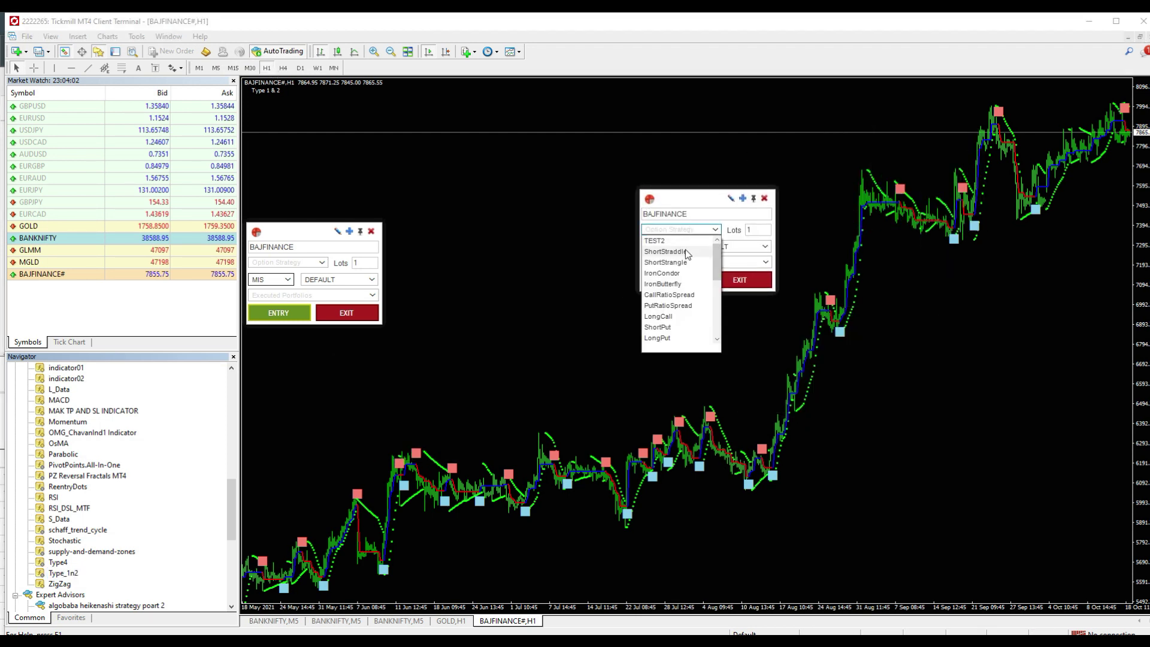
{"action": "left_click", "coordinate": [710, 250]}
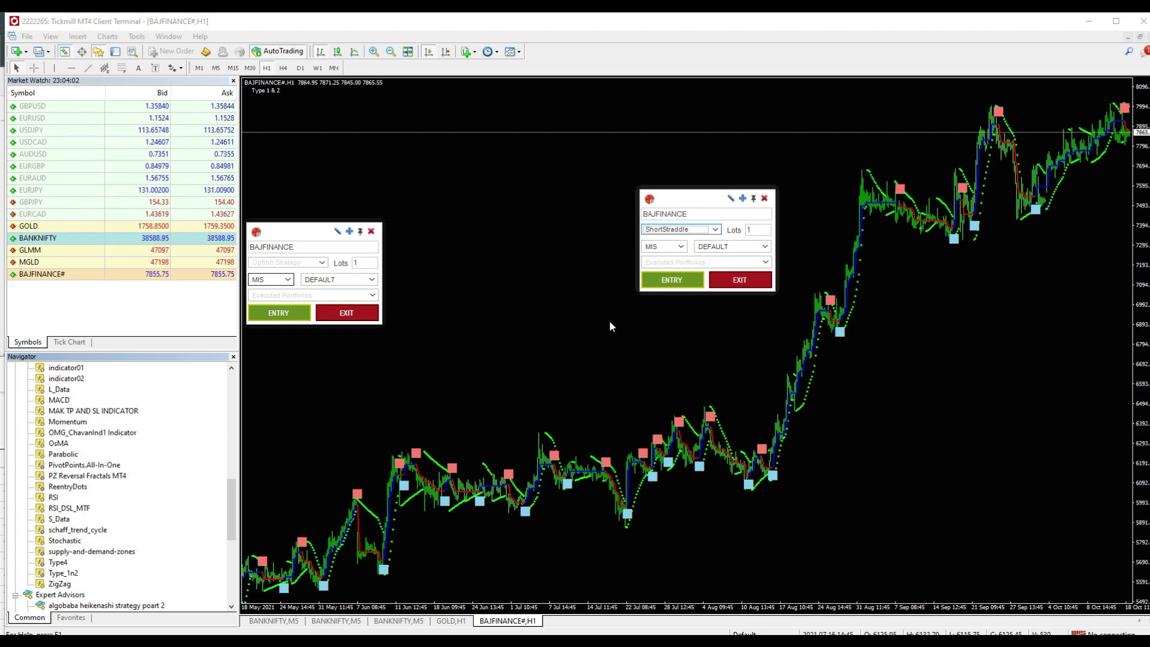
Set the BAJFINANCE panel's optional combined target to 3000 and combined SL to 20, and collapse the optional parameters.
{"action": "left_click", "coordinate": [743, 198]}
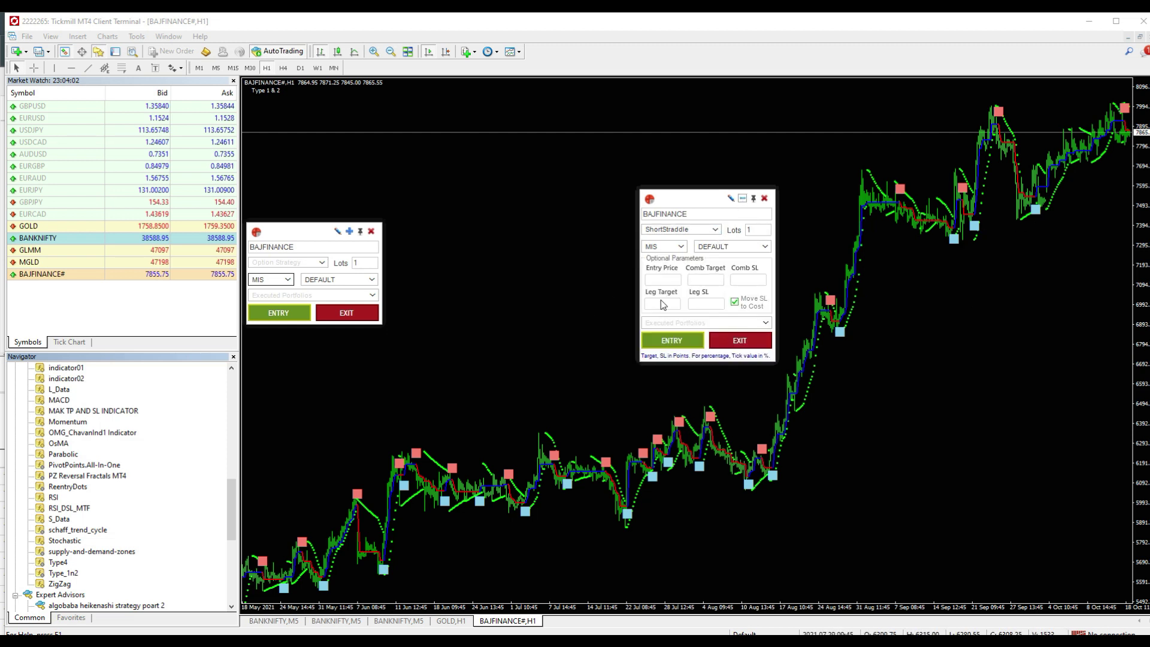
{"action": "left_click", "coordinate": [700, 281]}
{"action": "type", "text": "3000"}
{"action": "key", "text": "Tab"}
{"action": "type", "text": "20"}
{"action": "left_click", "coordinate": [743, 198]}
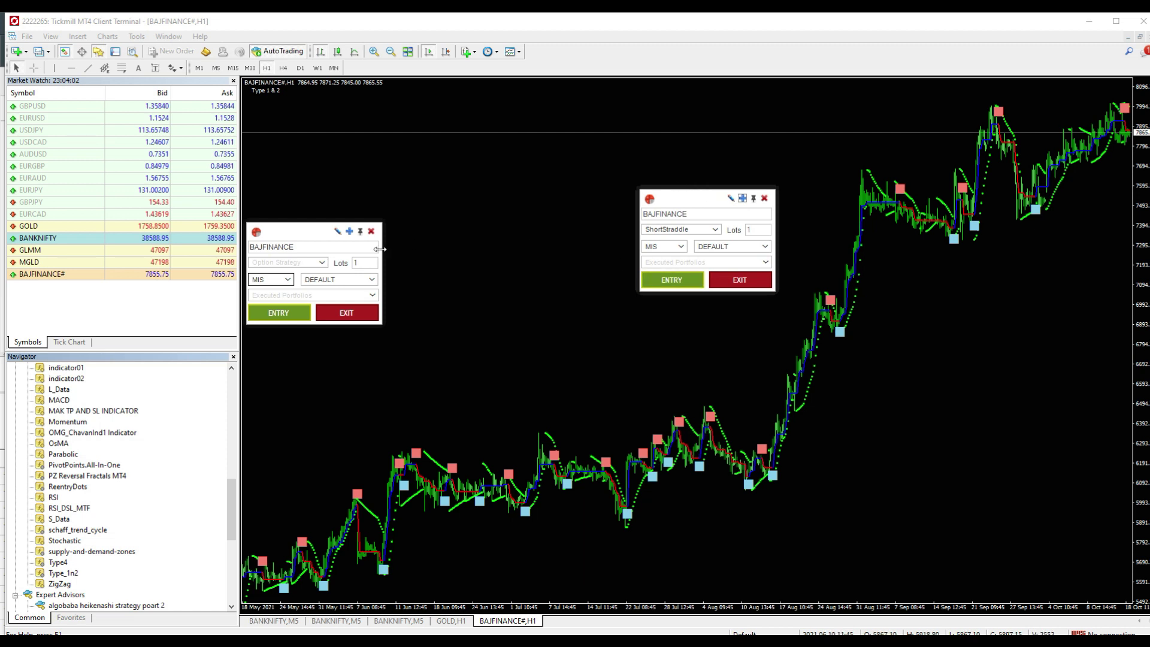
Move the other trade panel beside the first, change its symbol to NIFTY, and choose the ShortStraddle strategy.
{"action": "left_click_drag", "start_coordinate": [315, 232], "coordinate": [508, 209]}
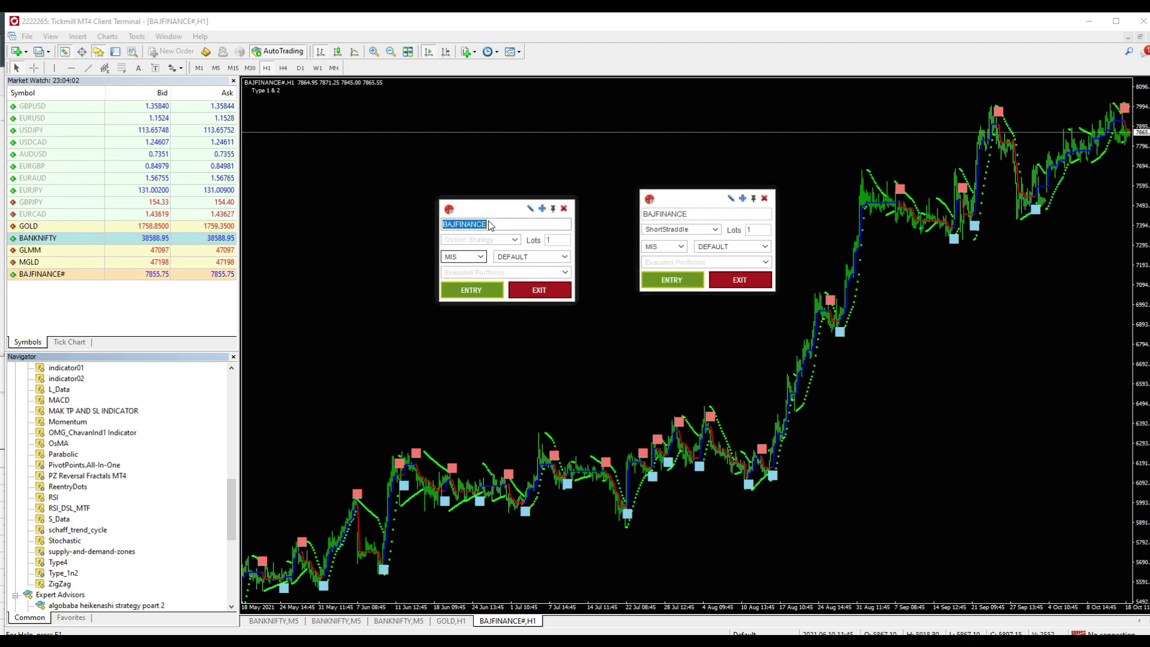
{"action": "type", "text": "NIFTY"}
{"action": "left_click", "coordinate": [510, 240]}
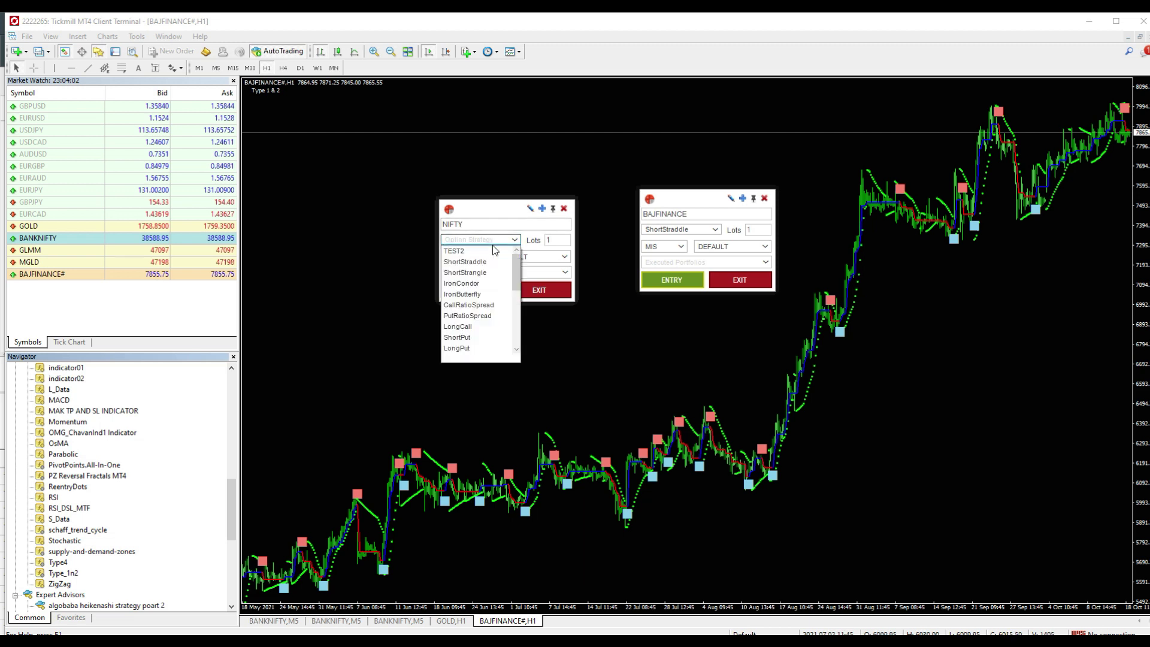
{"action": "left_click", "coordinate": [476, 273]}
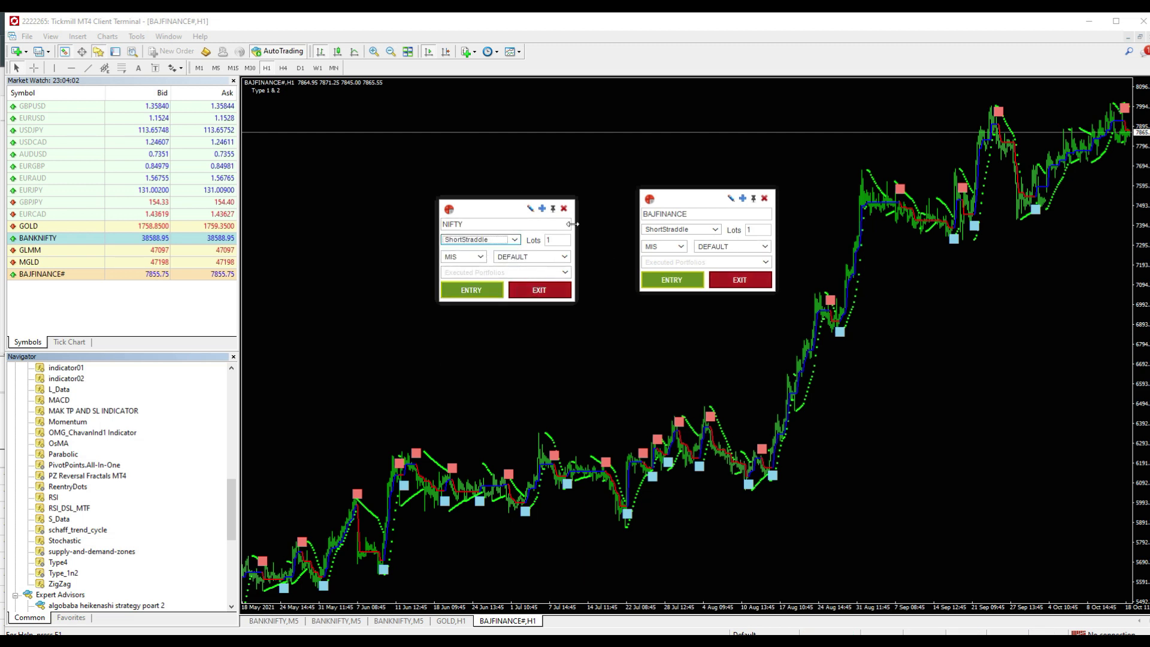
Place the ShortStraddle entries for NIFTY and BAJFINANCE, and close both trade panels.
{"action": "left_click", "coordinate": [479, 291]}
{"action": "left_click", "coordinate": [683, 287]}
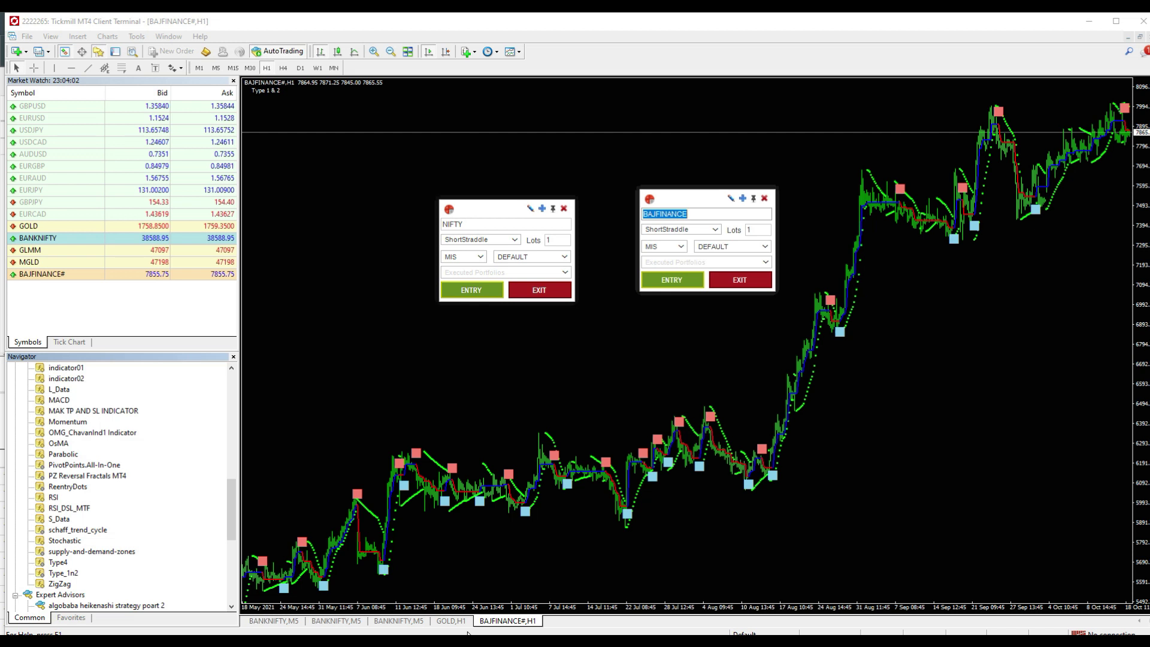
{"action": "left_click", "coordinate": [563, 209]}
{"action": "left_click", "coordinate": [764, 198]}
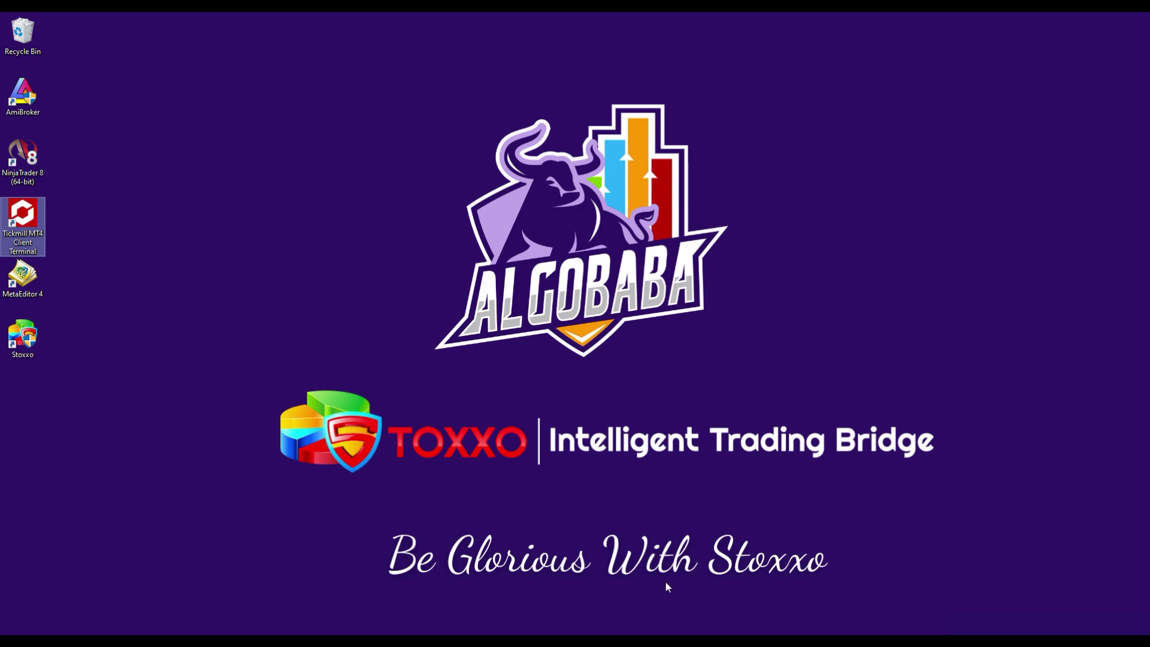
Switch back to Stoxxo and examine the Options Portfolio and QTP Chrome Plugin pages of the Bridge Settings.
{"action": "key", "text": "alt+Tab"}
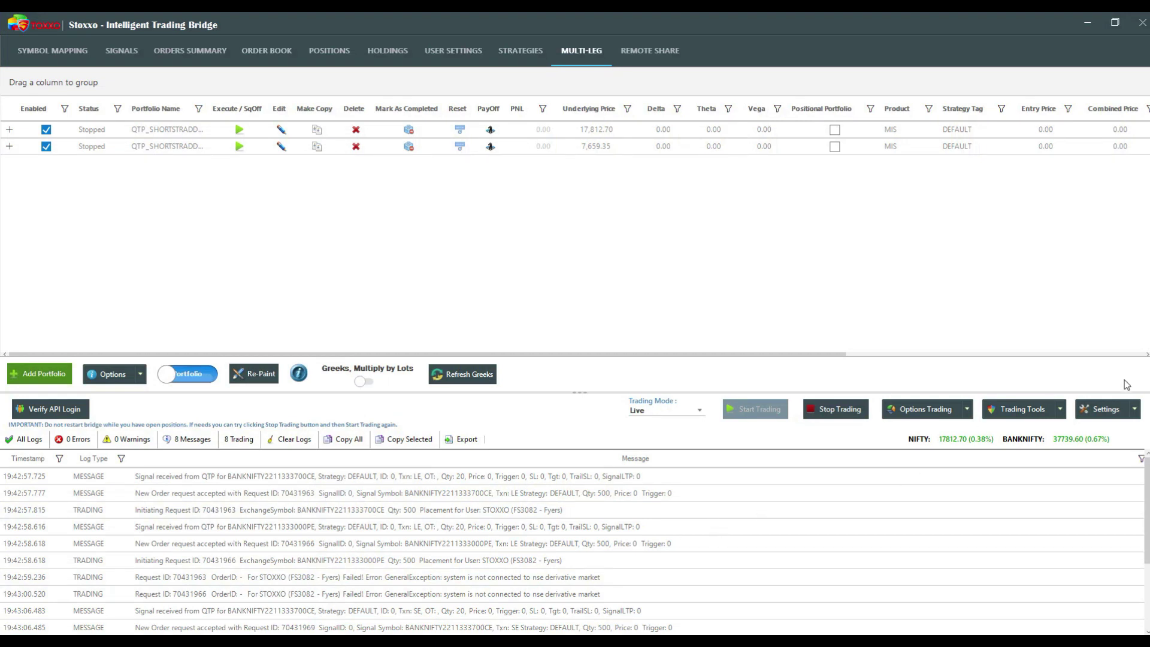
{"action": "left_click", "coordinate": [1104, 414]}
{"action": "left_click", "coordinate": [1099, 427]}
{"action": "left_click", "coordinate": [844, 170]}
{"action": "left_click", "coordinate": [1097, 409]}
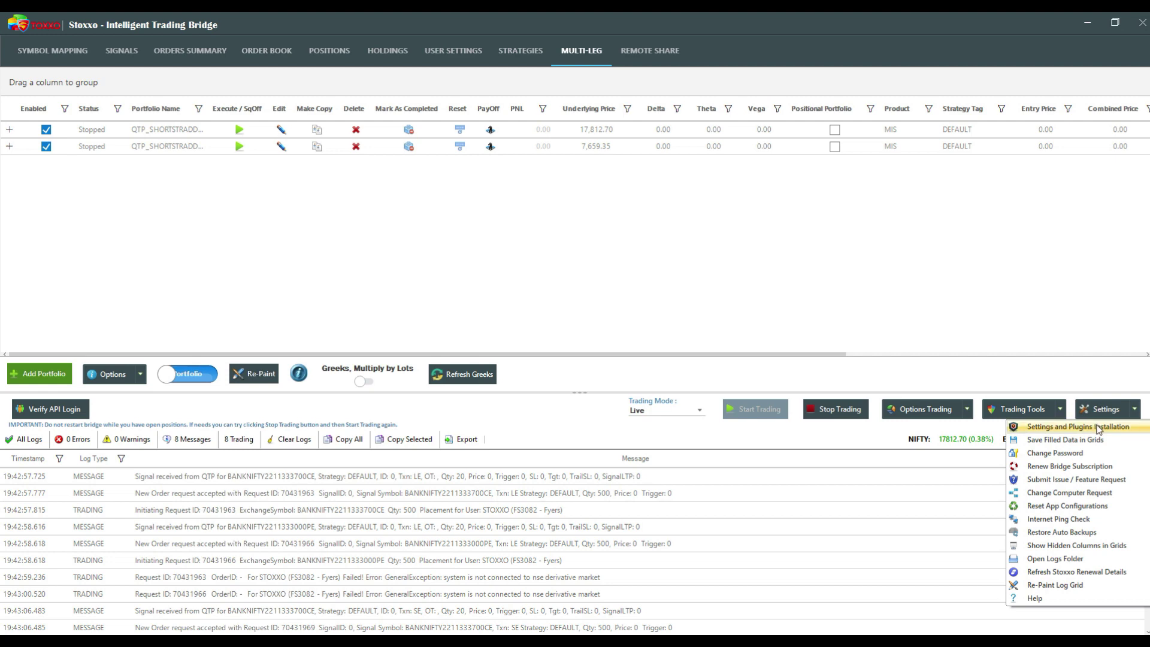
{"action": "left_click", "coordinate": [1099, 427]}
{"action": "left_click", "coordinate": [347, 293]}
{"action": "left_click", "coordinate": [332, 356]}
{"action": "left_click", "coordinate": [347, 326]}
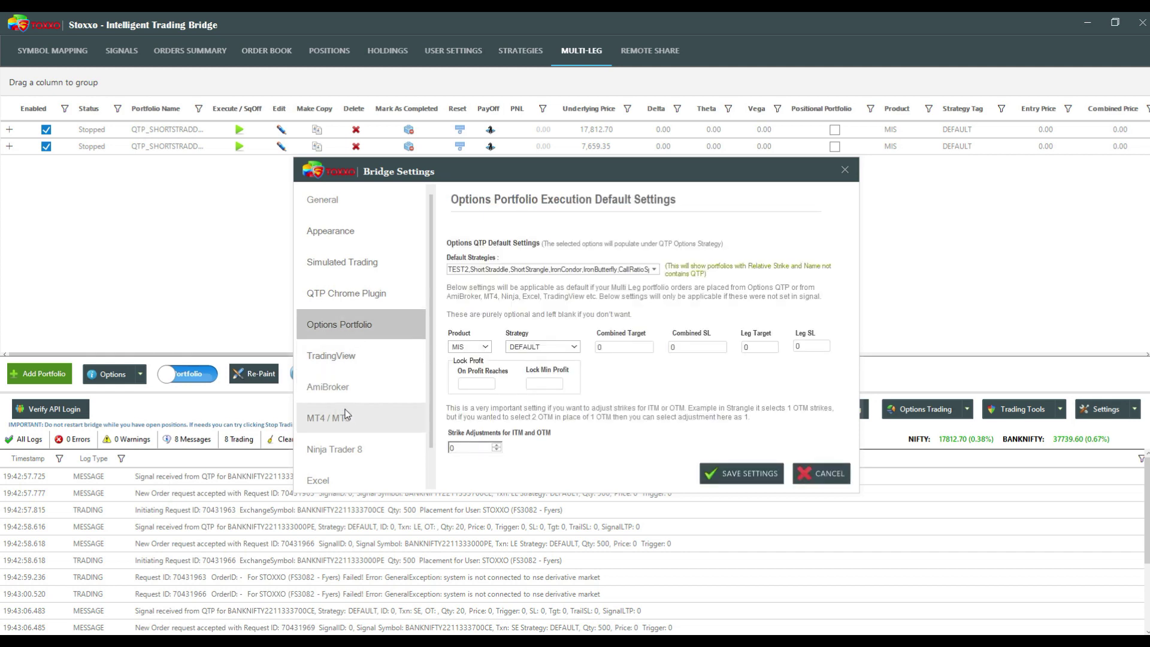
{"action": "left_click", "coordinate": [359, 297]}
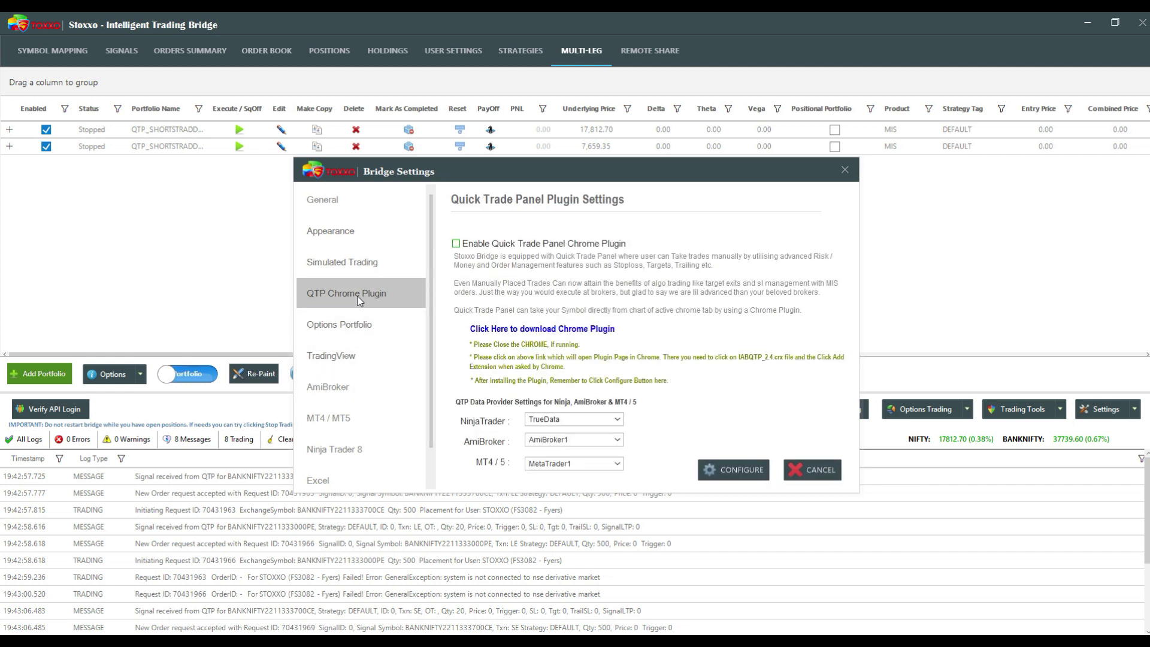
Examine the TradingView, AmiBroker, MT4 / MT5, Ninja Trader 8 and General pages of the Bridge Settings.
{"action": "left_click", "coordinate": [351, 358]}
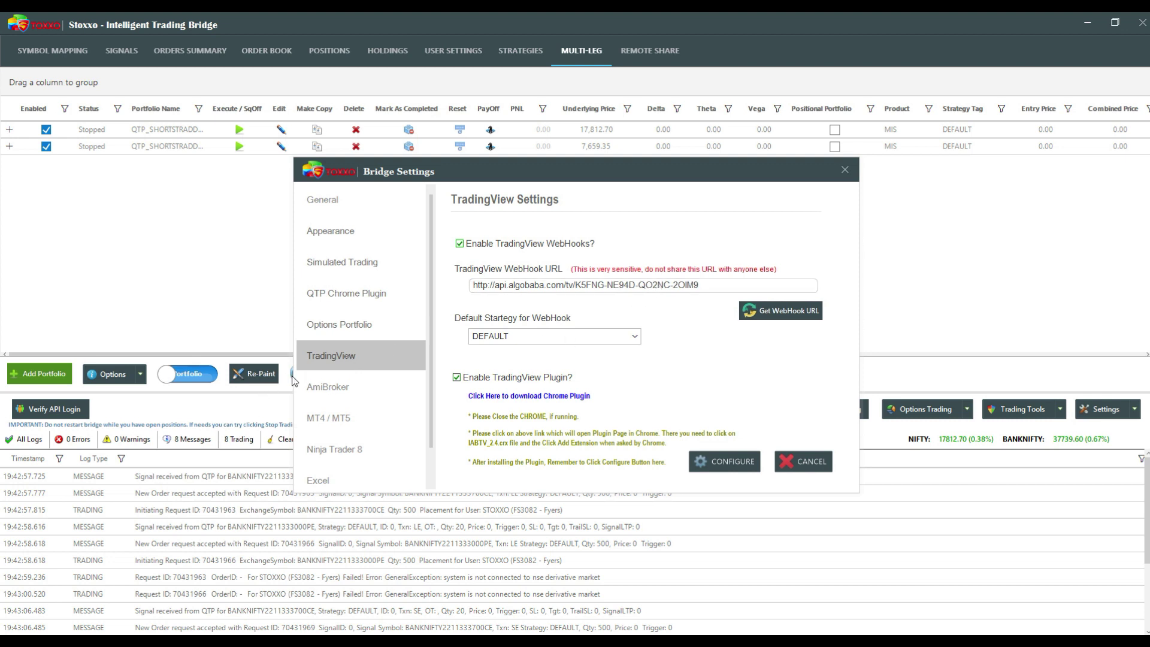
{"action": "left_click", "coordinate": [331, 390]}
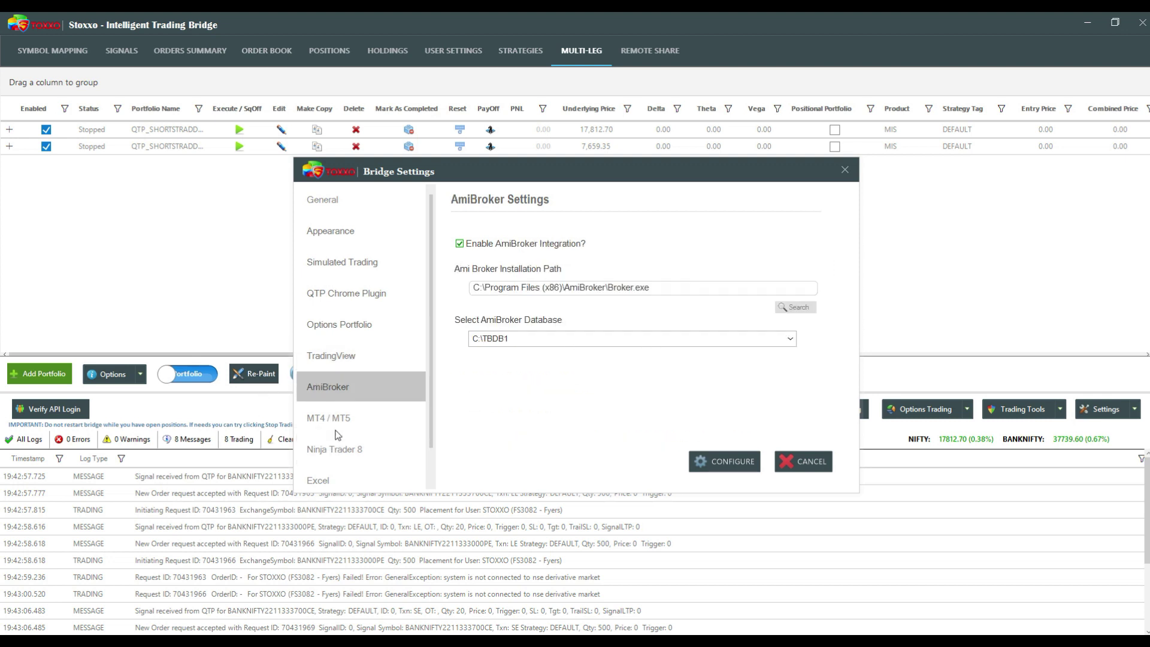
{"action": "left_click", "coordinate": [330, 418]}
{"action": "left_click", "coordinate": [337, 453]}
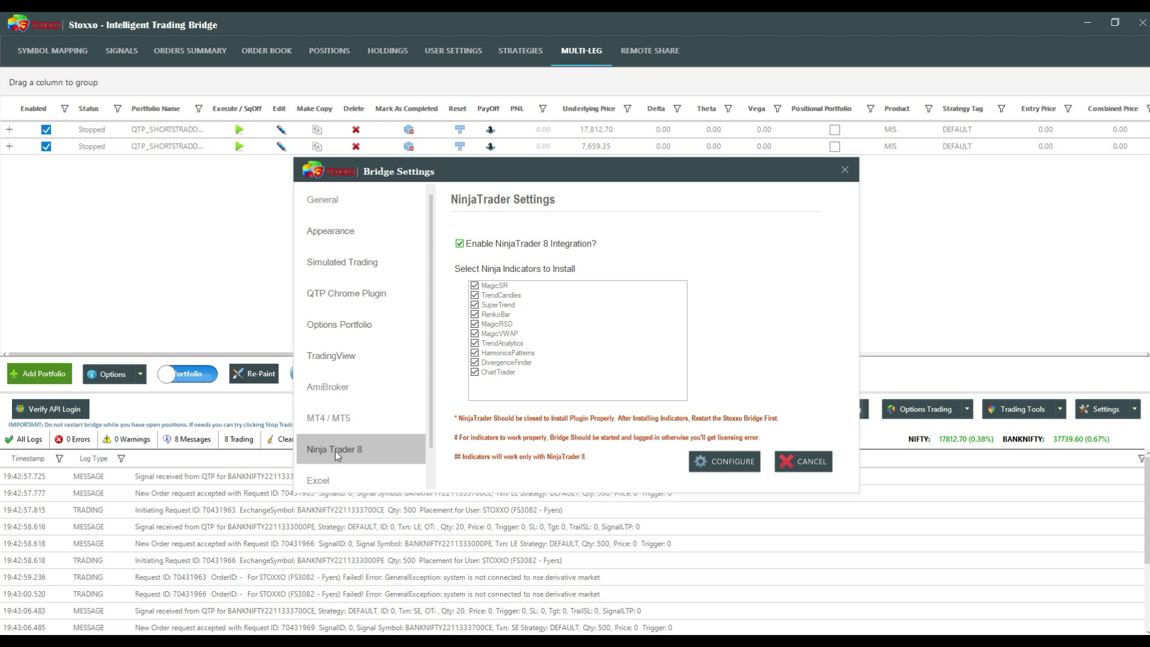
{"action": "left_click", "coordinate": [343, 214]}
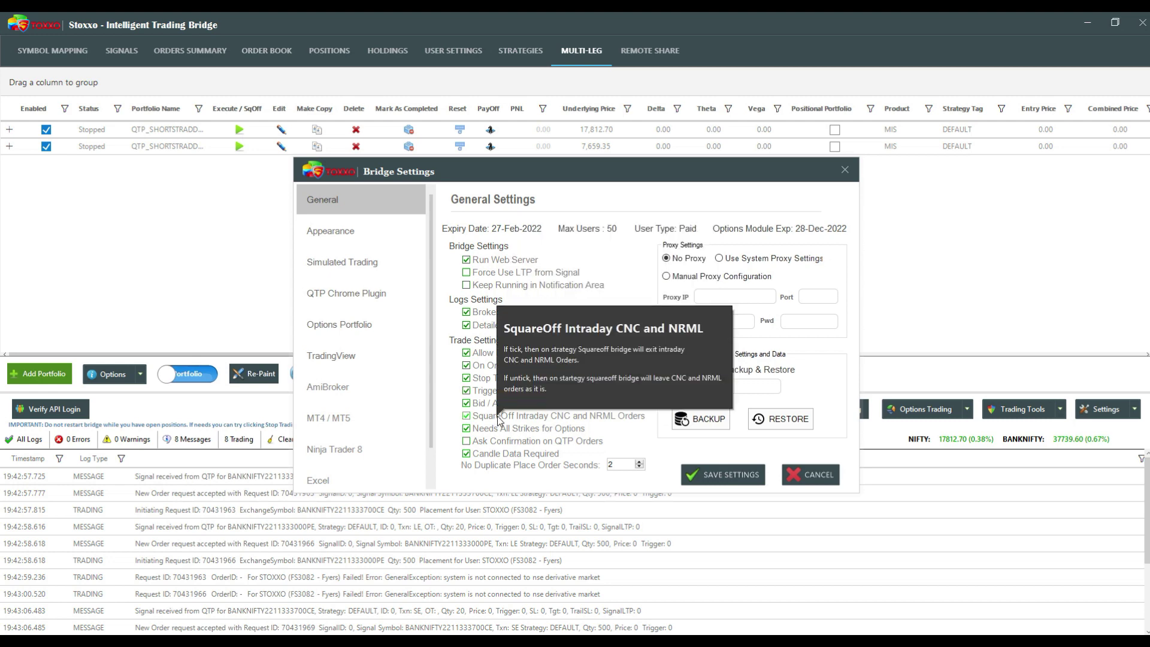
{"action": "mouse_move", "coordinate": [498, 405]}
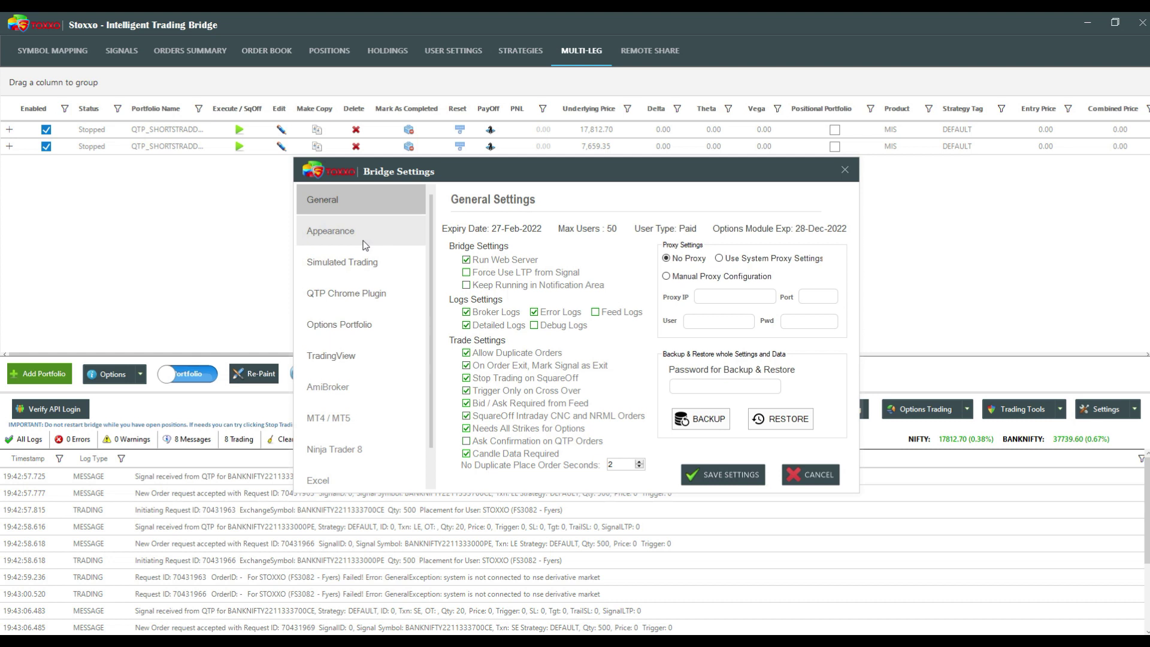
Try toggling the Symbol Mapping and Signals grid visibility in the Appearance settings, and cancel without saving.
{"action": "left_click", "coordinate": [331, 231]}
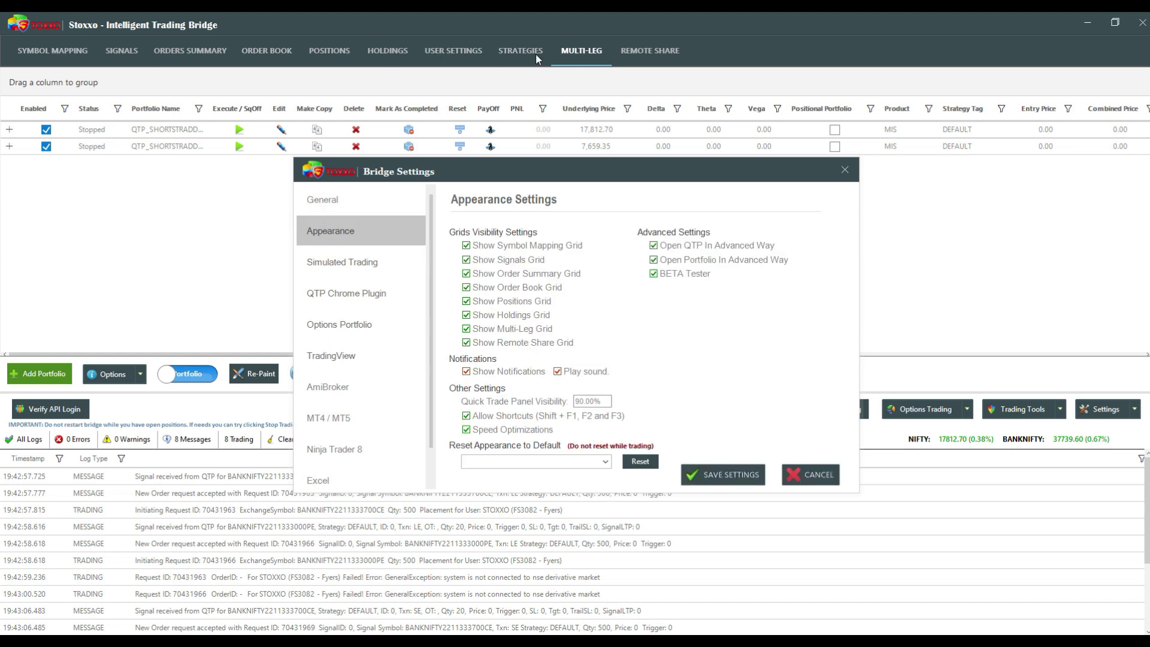
{"action": "left_click", "coordinate": [480, 246]}
{"action": "left_click", "coordinate": [480, 260]}
{"action": "left_click", "coordinate": [481, 260]}
{"action": "left_click", "coordinate": [481, 246]}
{"action": "left_click", "coordinate": [810, 471]}
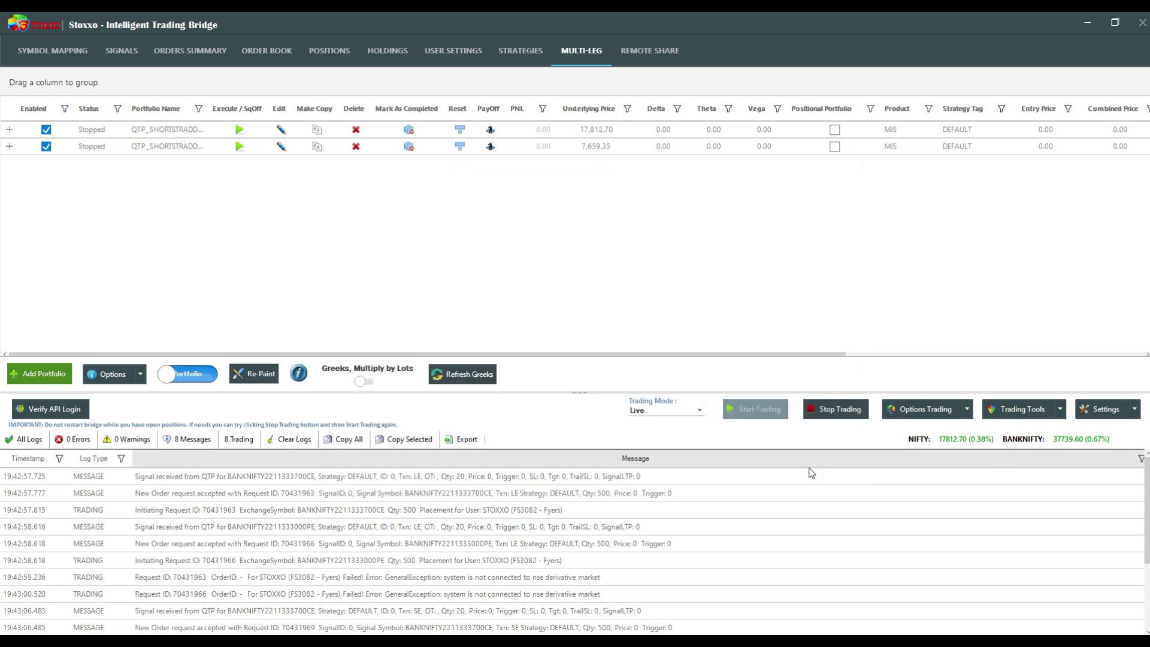
{"action": "left_click", "coordinate": [1118, 412]}
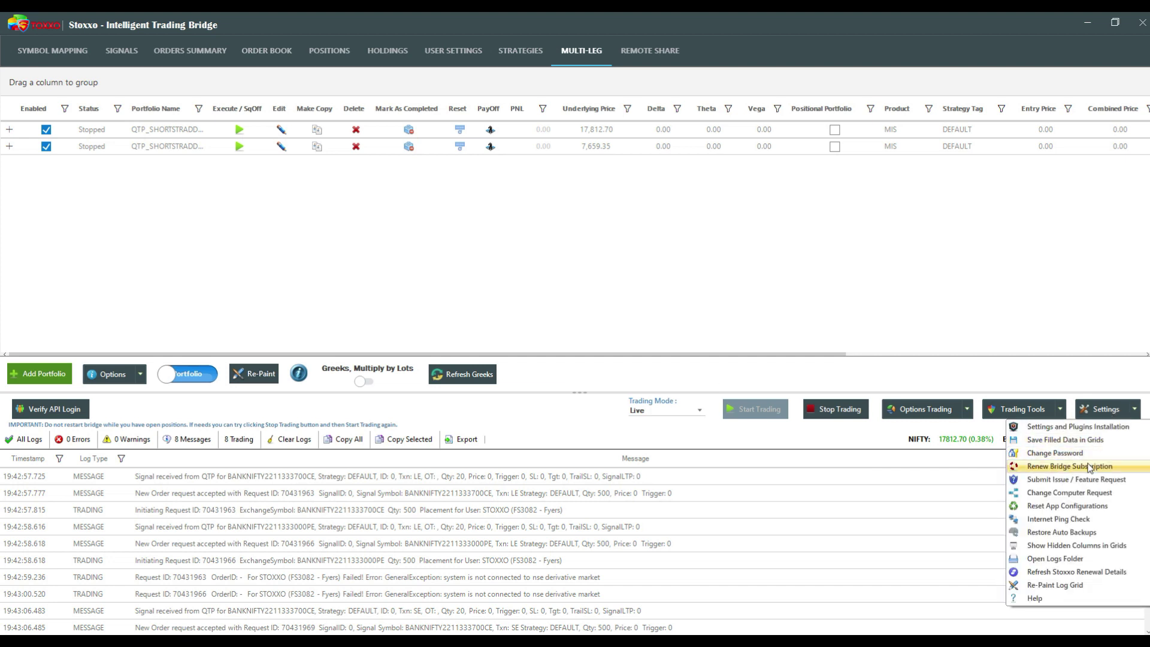
{"action": "left_click", "coordinate": [1054, 479]}
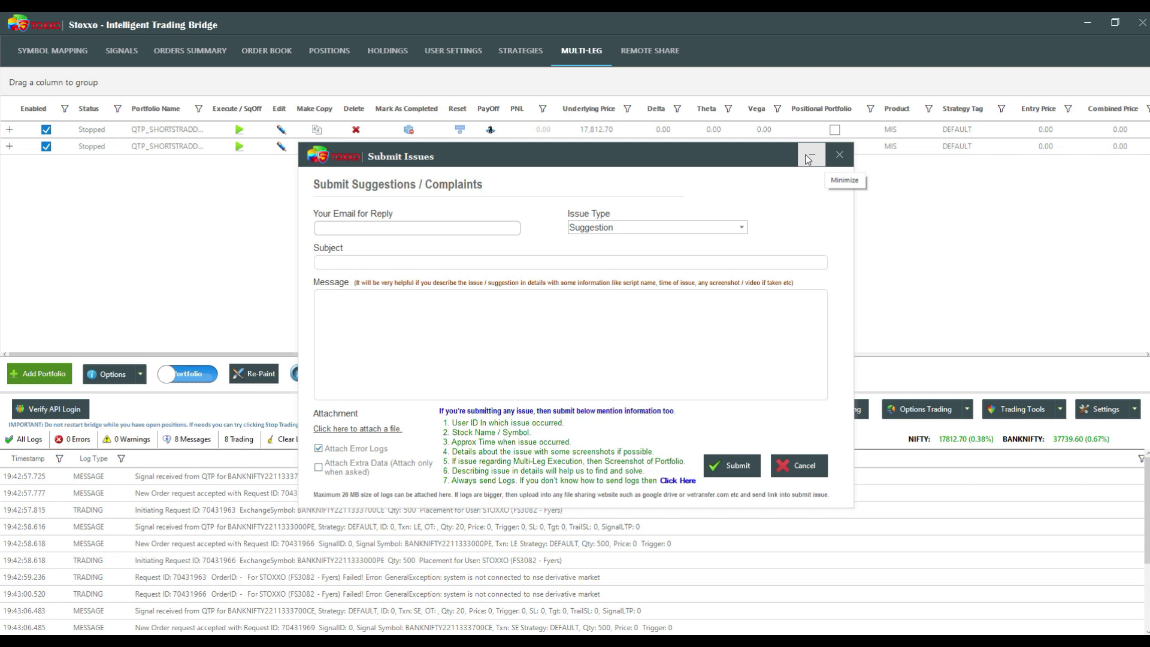
{"action": "left_click", "coordinate": [839, 154]}
Try the issue and feature request form with the issue type Feature Request, and close it without submitting.
{"action": "left_click", "coordinate": [1108, 411]}
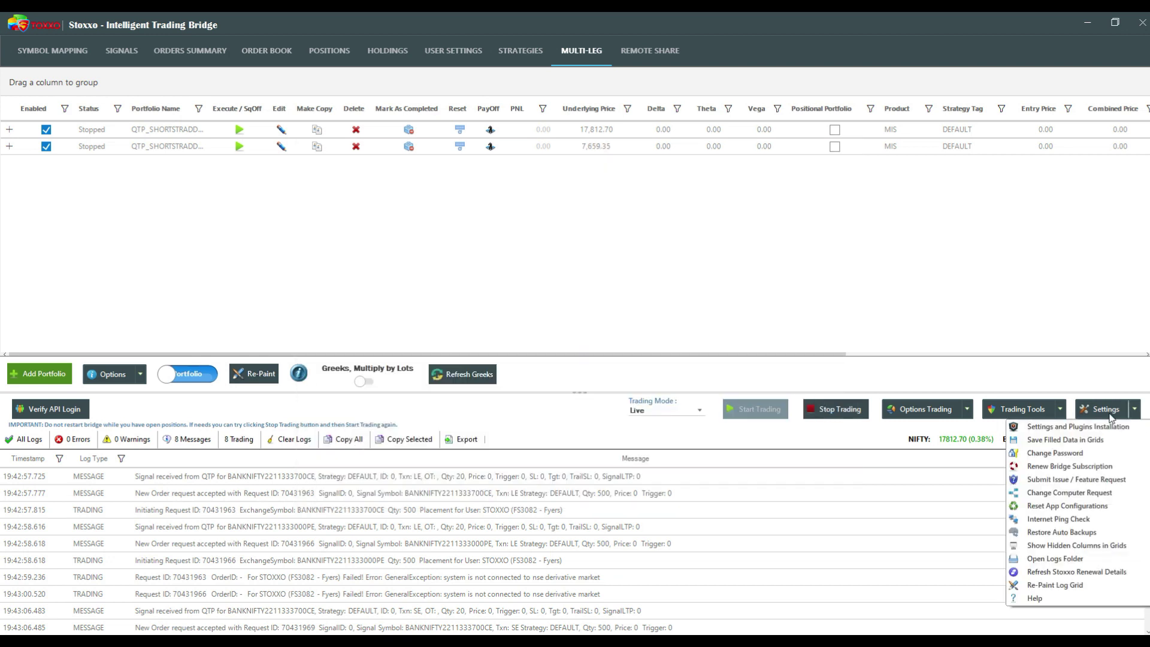
{"action": "left_click", "coordinate": [1082, 480]}
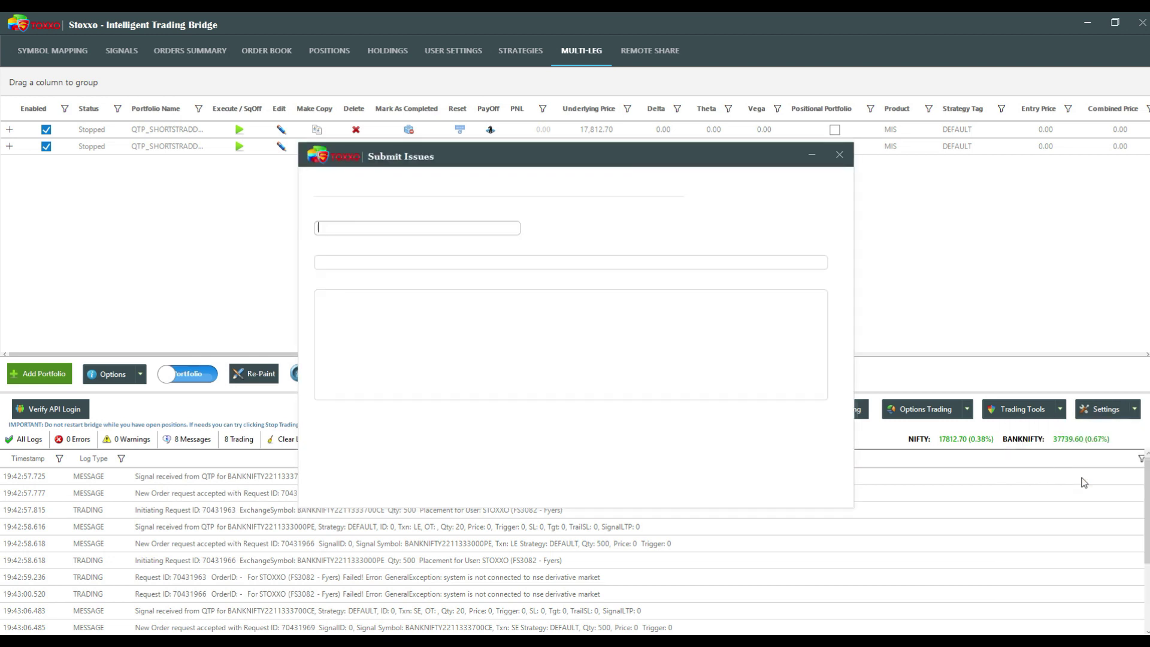
{"action": "left_click", "coordinate": [351, 337]}
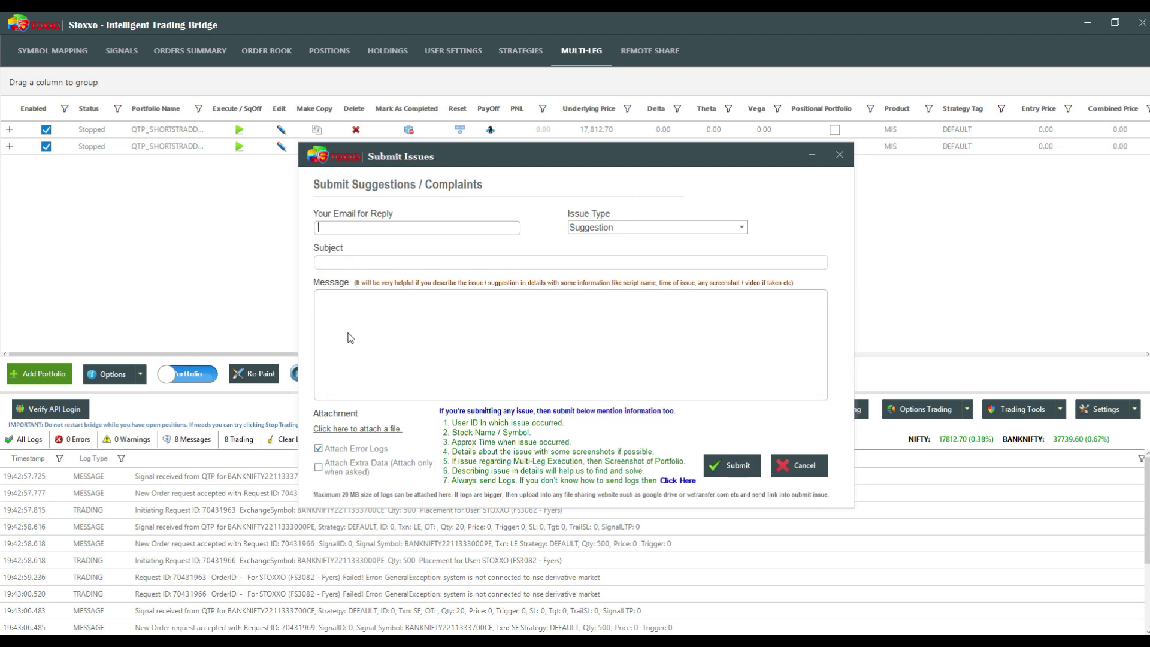
{"action": "left_click", "coordinate": [732, 224]}
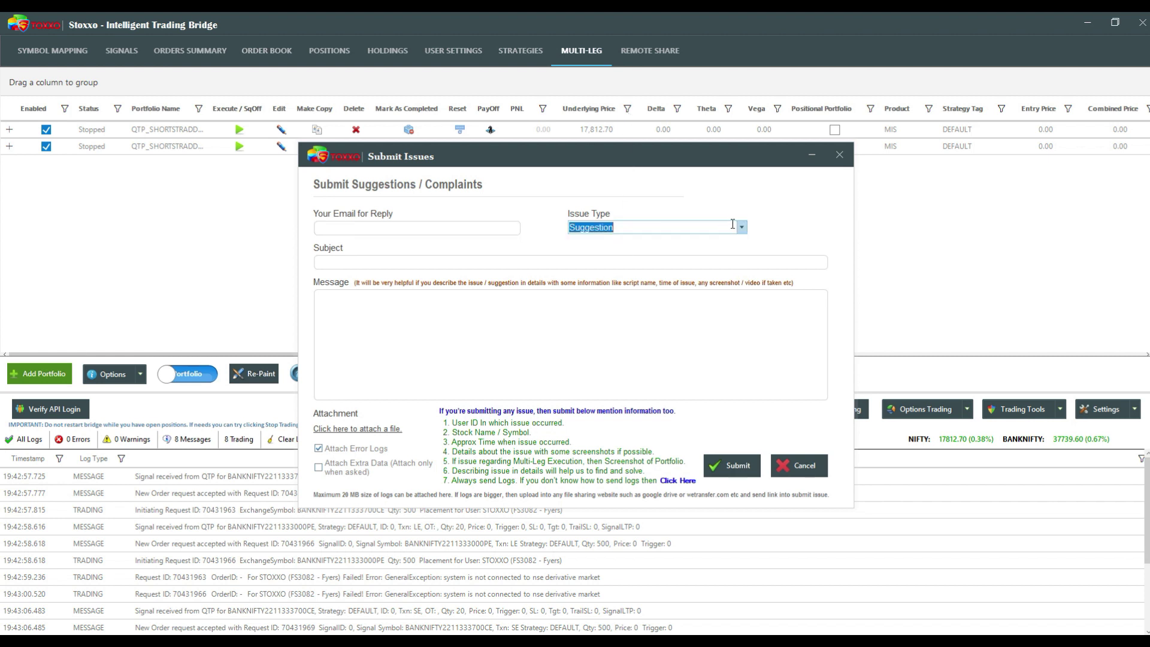
{"action": "left_click", "coordinate": [741, 227]}
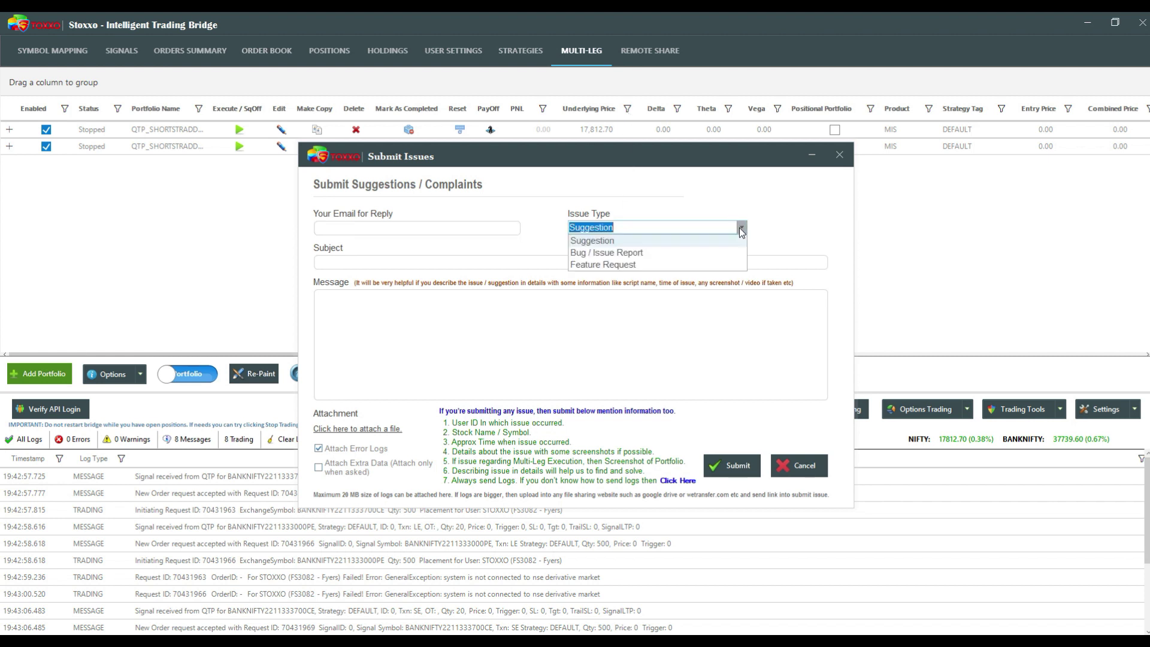
{"action": "left_click", "coordinate": [688, 262]}
{"action": "left_click", "coordinate": [556, 327]}
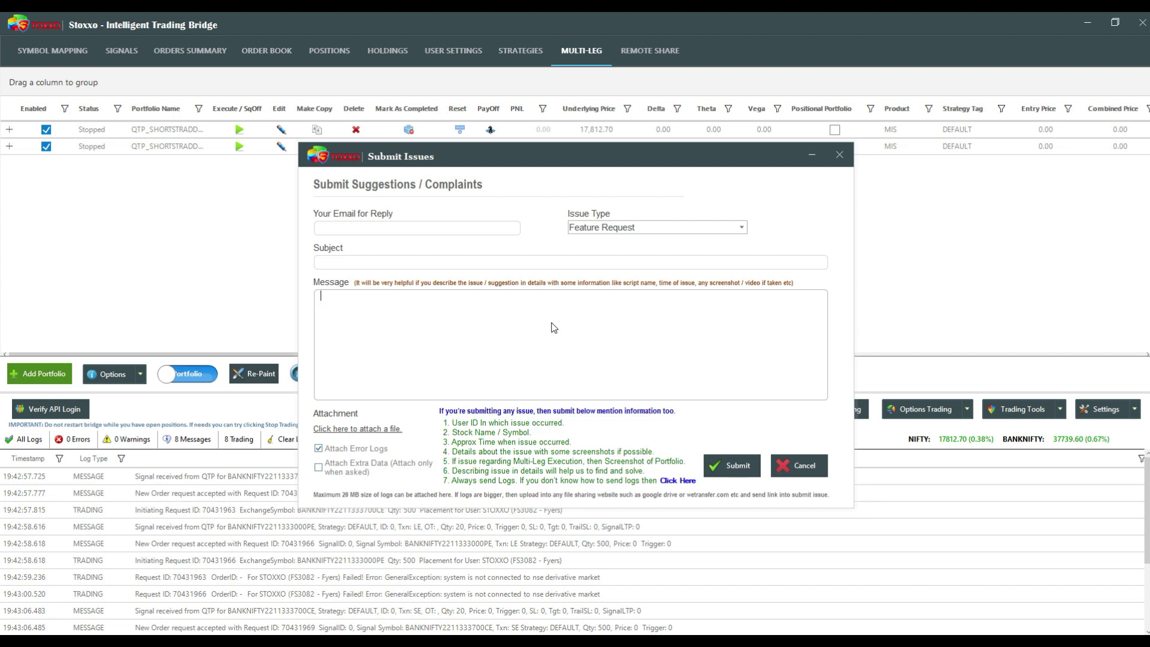
{"action": "left_click", "coordinate": [839, 155]}
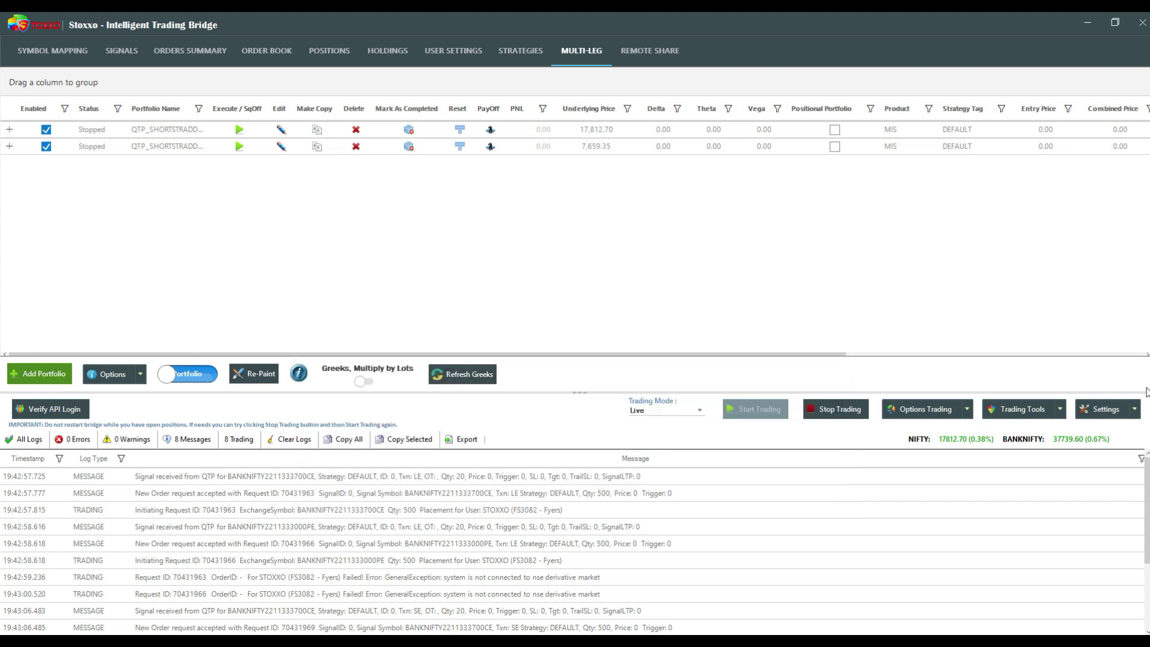
Try a bridge subscription renewal with the 1 Month @ 750/- period, look at the payment fields, and close without confirming payment.
{"action": "left_click", "coordinate": [1103, 411]}
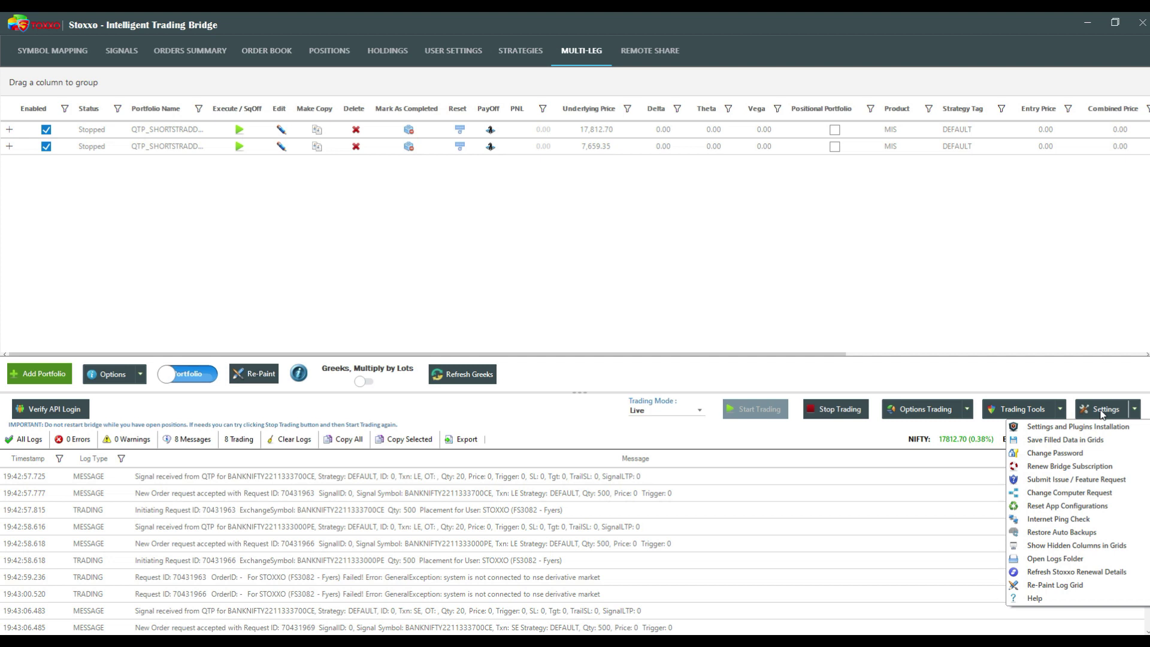
{"action": "left_click", "coordinate": [1070, 466]}
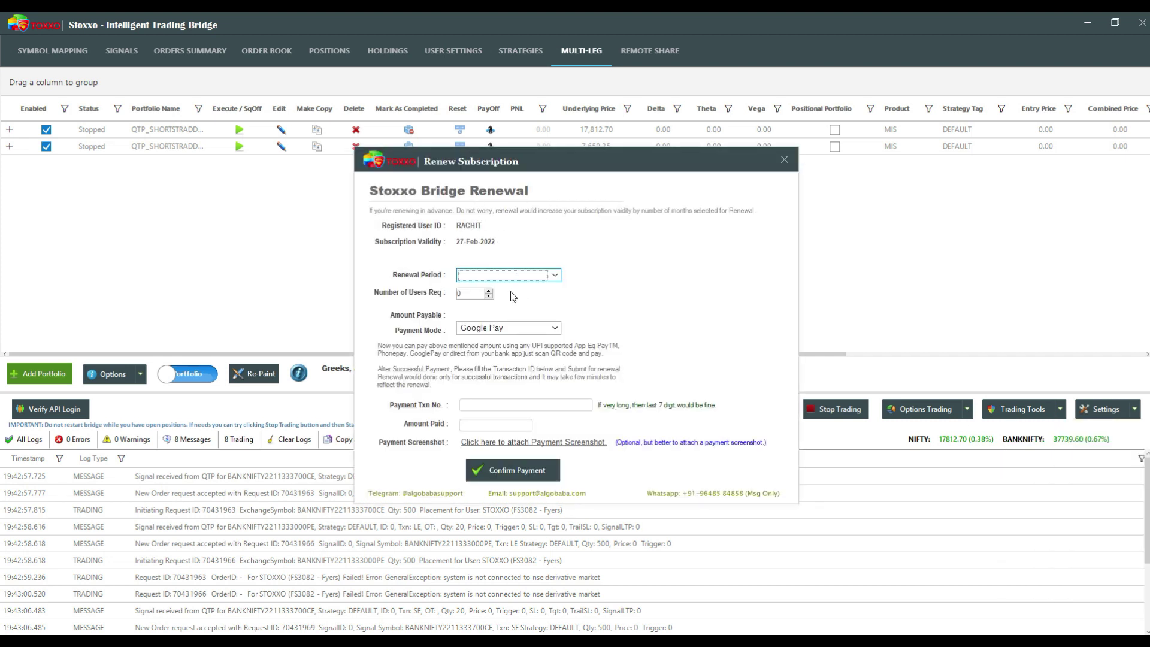
{"action": "left_click", "coordinate": [512, 275]}
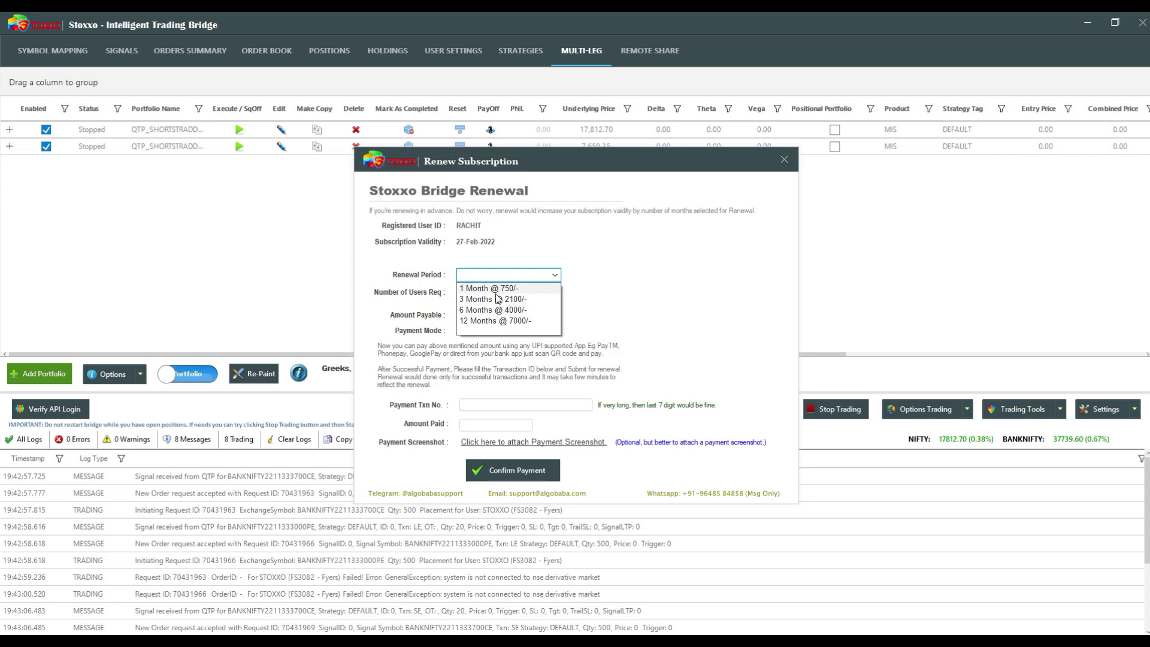
{"action": "left_click", "coordinate": [495, 289]}
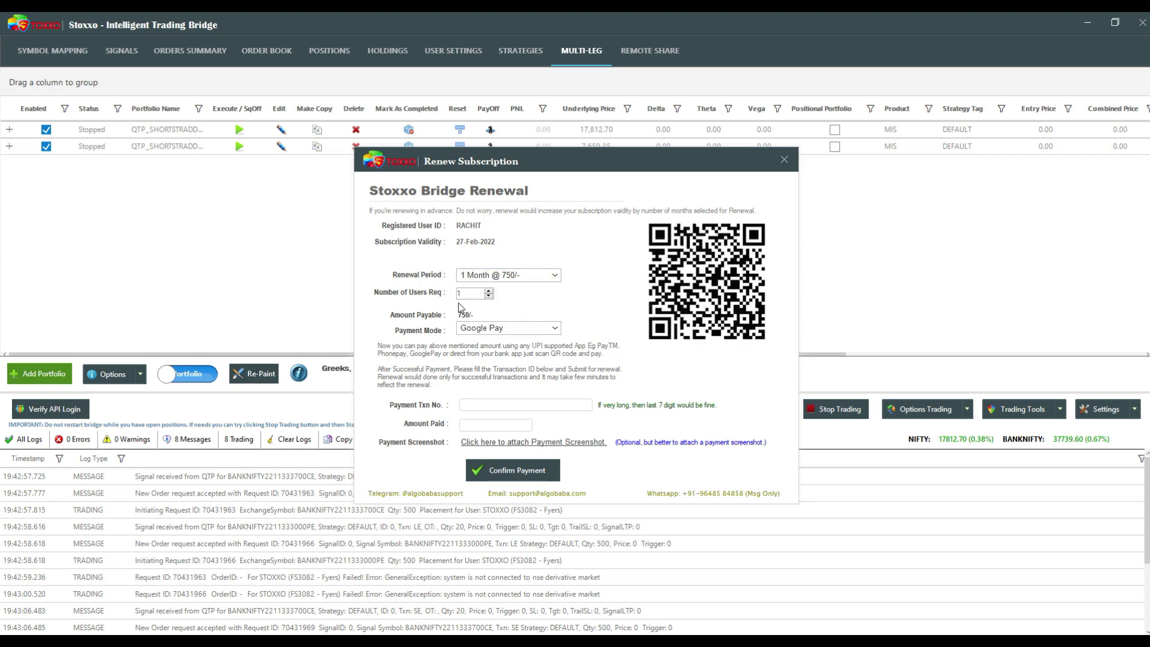
{"action": "left_click", "coordinate": [474, 405]}
{"action": "left_click", "coordinate": [475, 427]}
{"action": "left_click", "coordinate": [784, 159]}
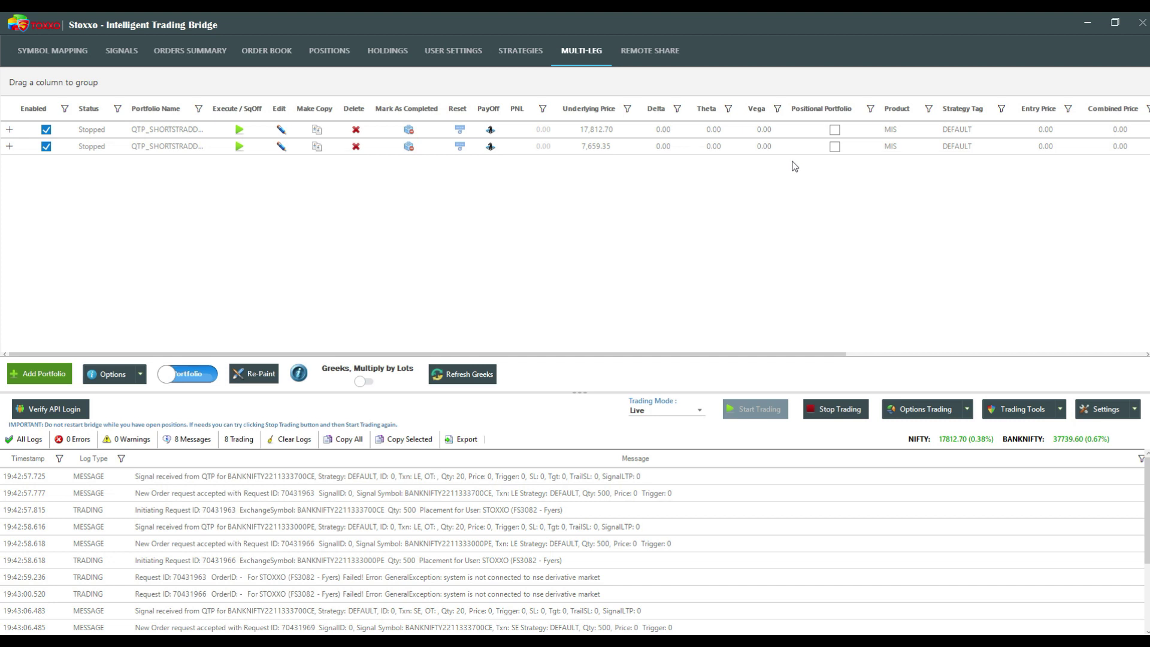
{"action": "left_click", "coordinate": [1107, 417]}
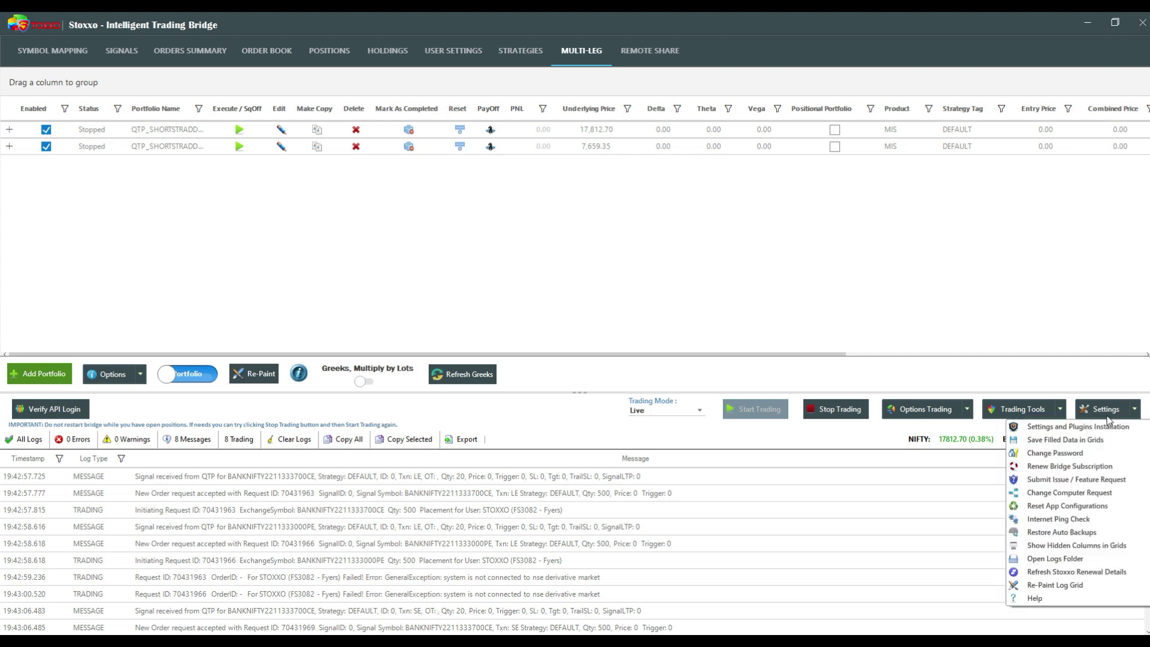
{"action": "left_click", "coordinate": [652, 200]}
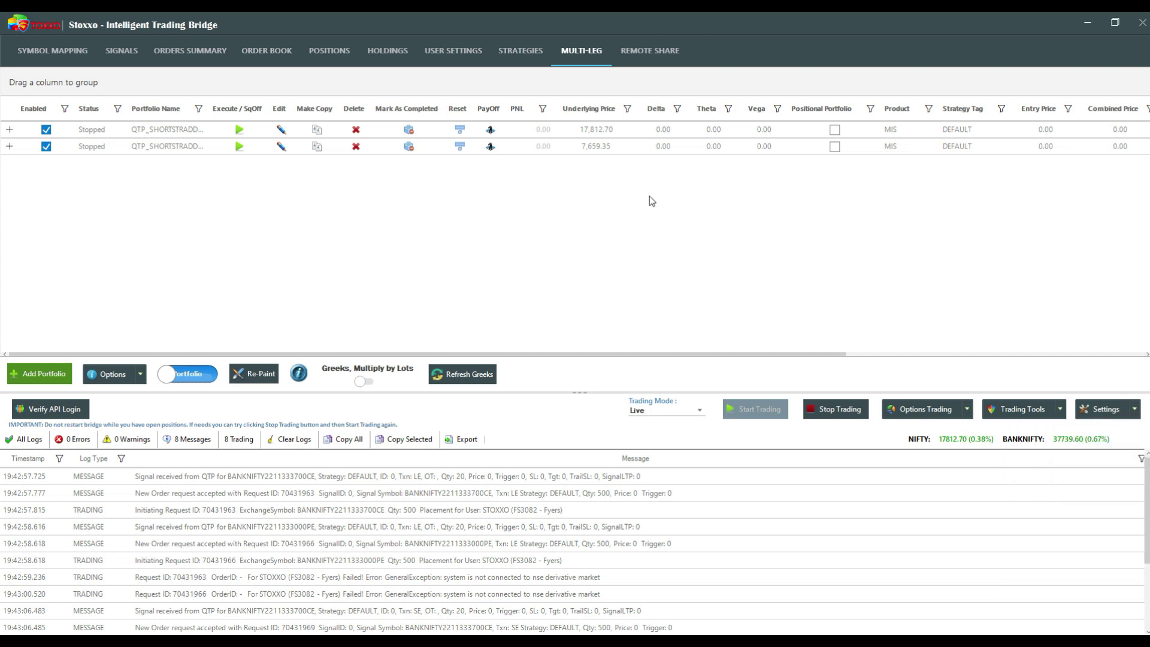